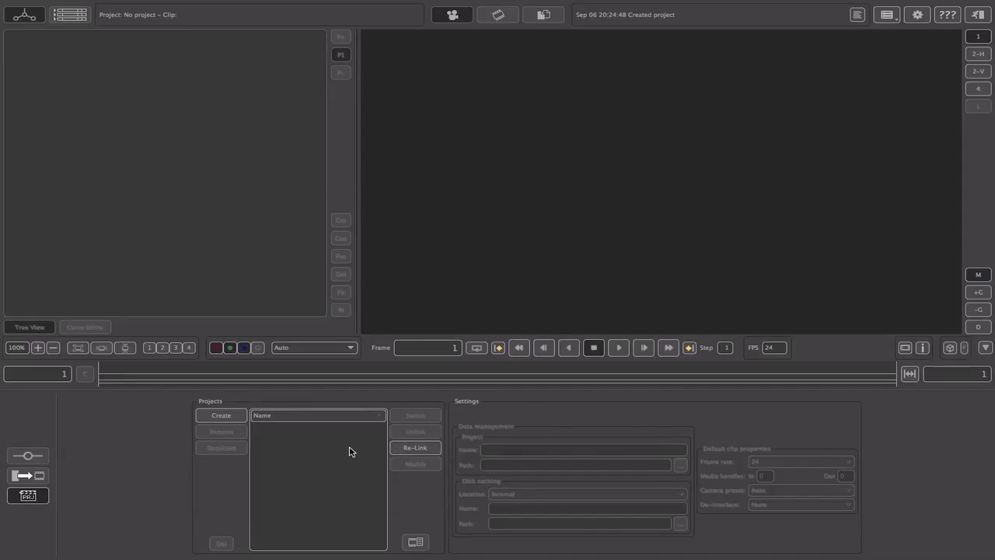
Create a project named DT stored in the Desktop's DT_temp folder
{"action": "left_click", "coordinate": [224, 417]}
{"action": "left_click_drag", "start_coordinate": [550, 450], "coordinate": [402, 441]}
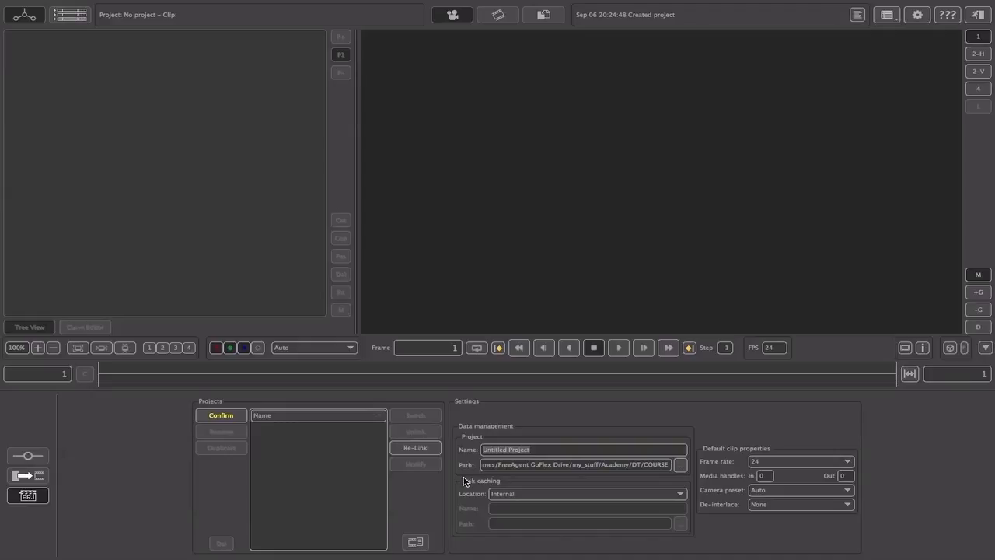
{"action": "type", "text": "DT"}
{"action": "left_click", "coordinate": [681, 465]}
{"action": "double_click", "coordinate": [414, 204]}
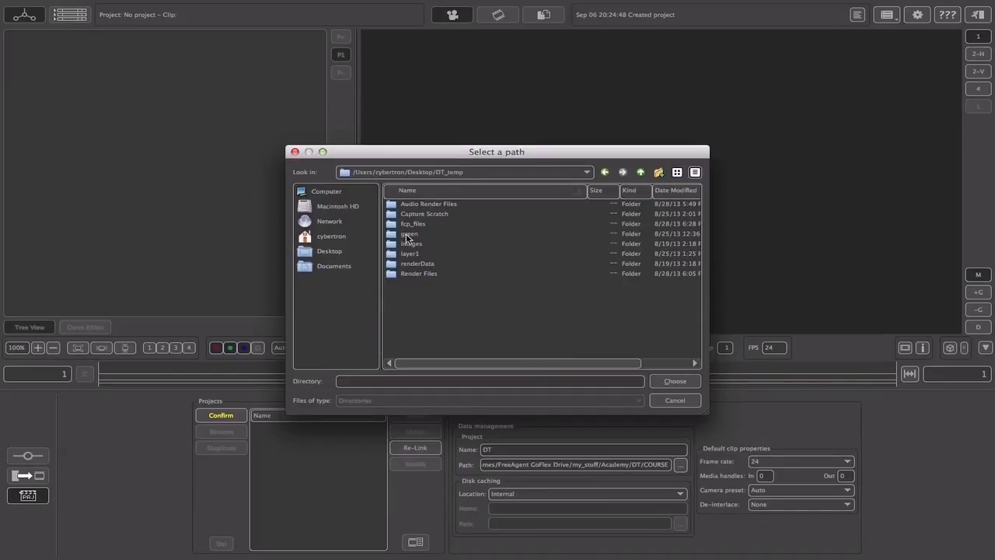
{"action": "left_click", "coordinate": [667, 381]}
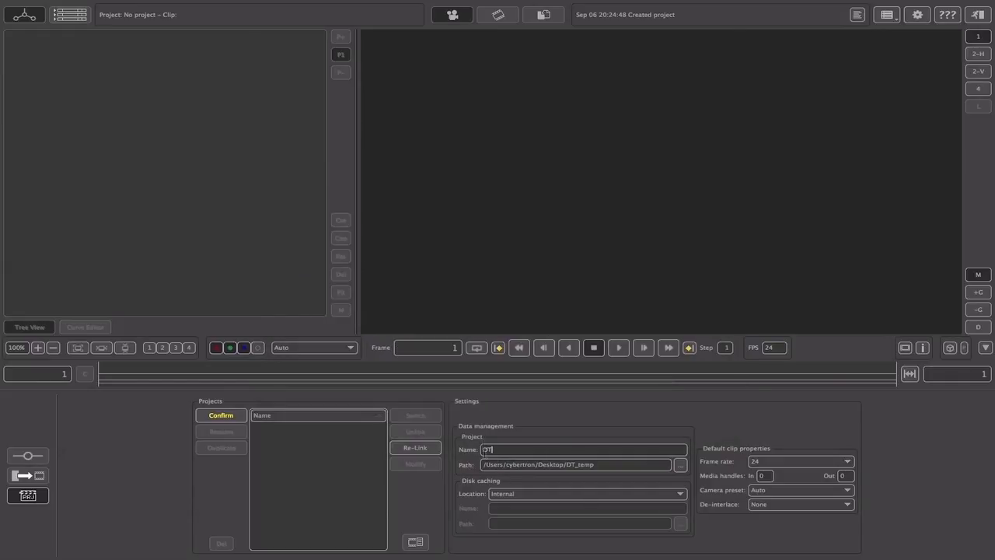
{"action": "left_click", "coordinate": [215, 416]}
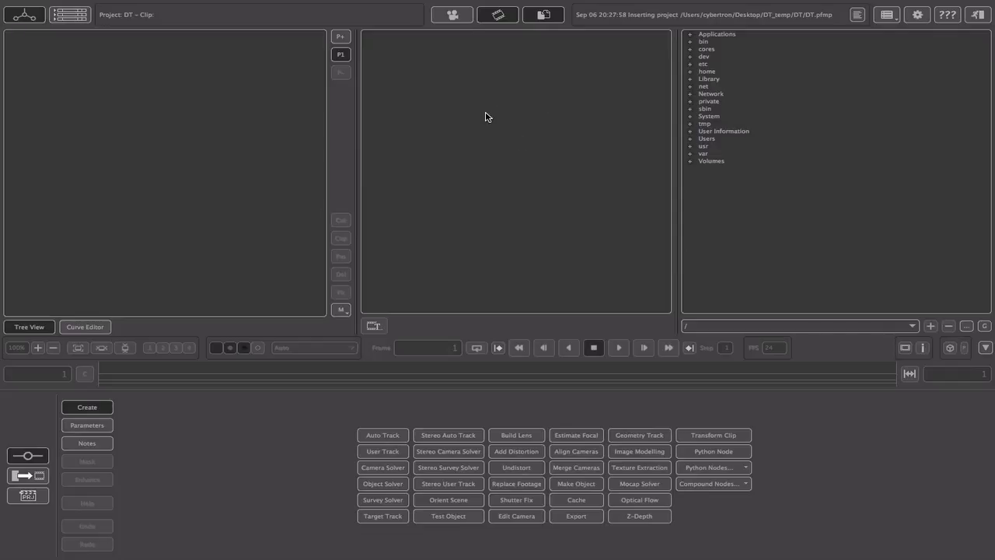
Import the green clip from Desktop/DT_temp/green into the project tree and position its node near the top
{"action": "left_click", "coordinate": [690, 139]}
{"action": "left_click", "coordinate": [704, 147]}
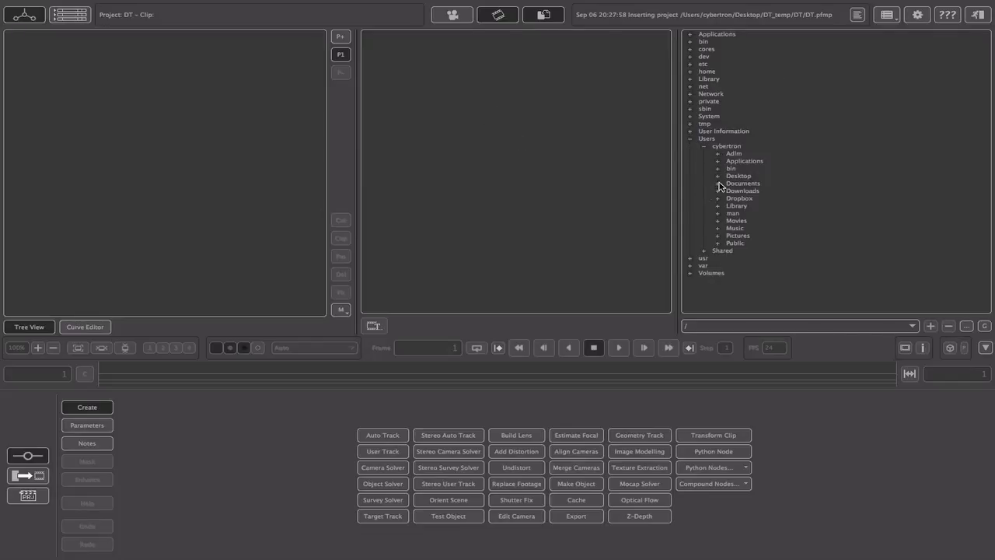
{"action": "left_click", "coordinate": [717, 176]}
{"action": "left_click", "coordinate": [731, 184]}
{"action": "left_click", "coordinate": [744, 221]}
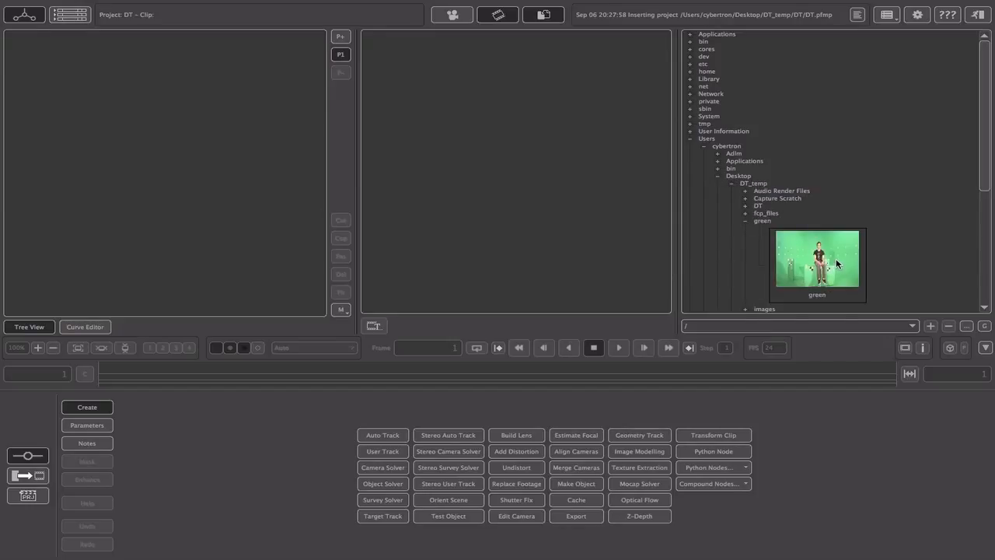
{"action": "left_click_drag", "start_coordinate": [838, 261], "coordinate": [148, 75]}
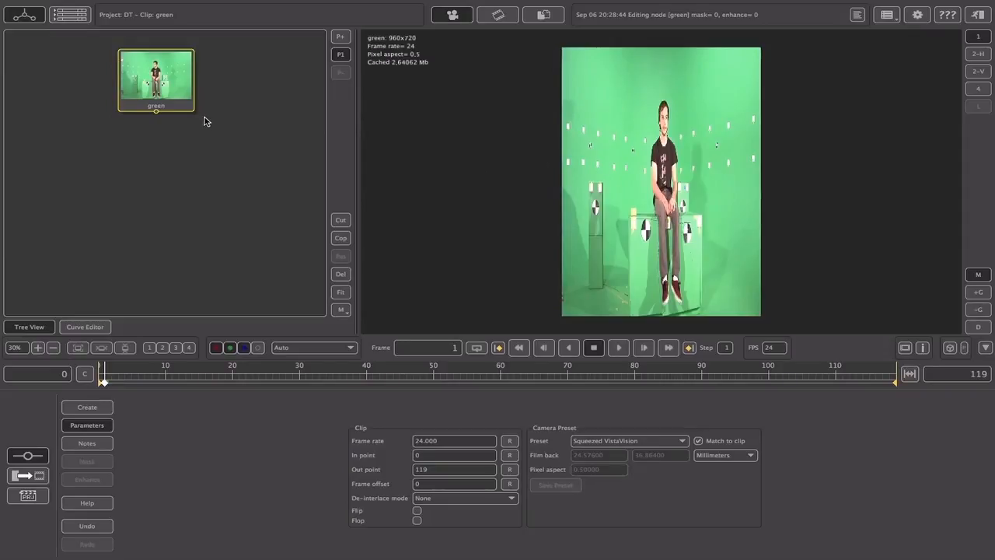
{"action": "left_click_drag", "start_coordinate": [176, 89], "coordinate": [156, 94]}
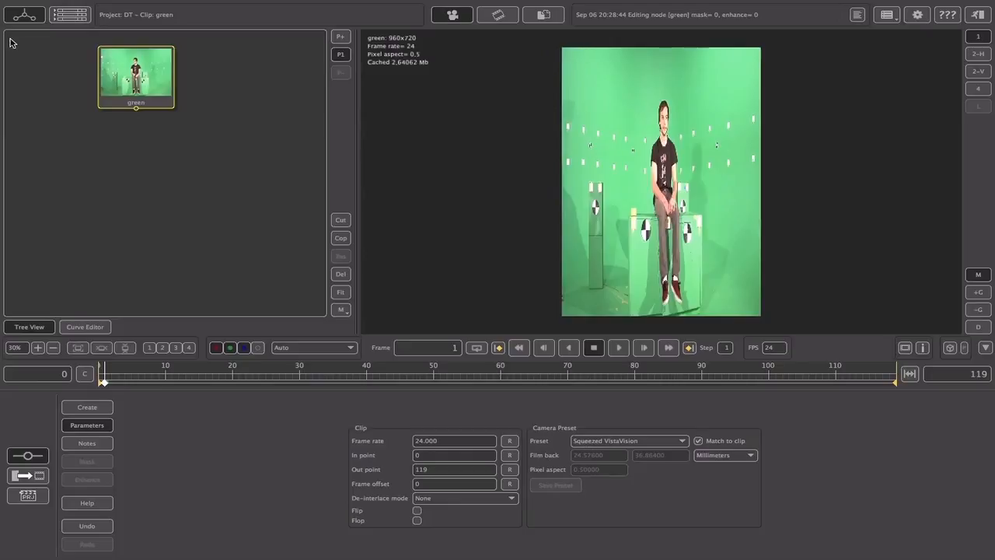
Switch the green clip's camera preset to Custom and set its pixel aspect to 1
{"action": "left_click", "coordinate": [68, 15]}
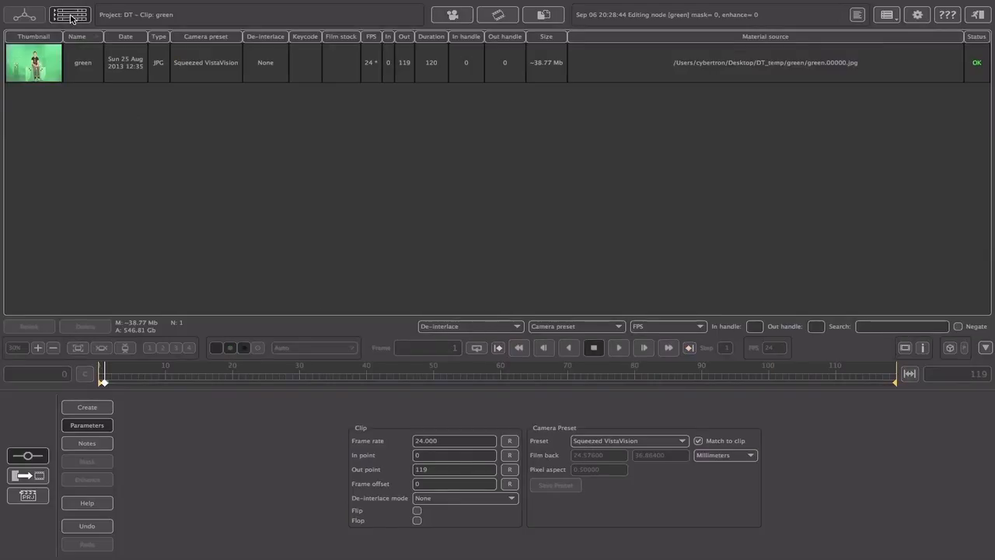
{"action": "left_click", "coordinate": [187, 72]}
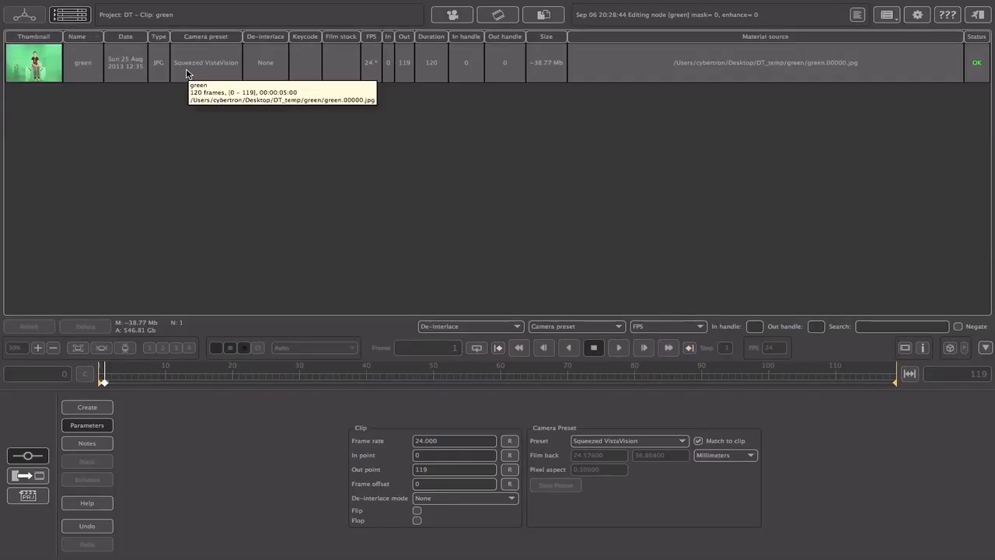
{"action": "left_click", "coordinate": [682, 441]}
{"action": "left_click", "coordinate": [622, 474]}
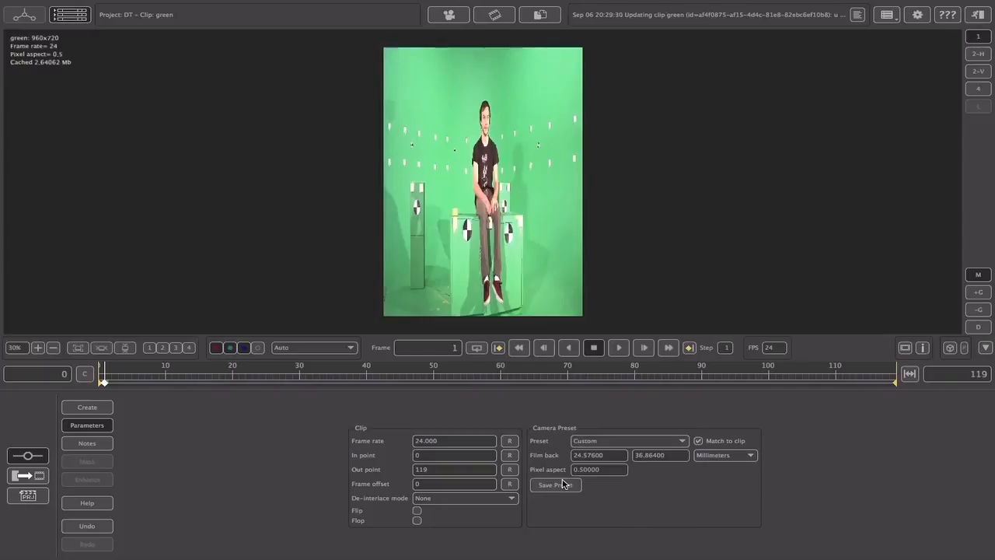
{"action": "left_click_drag", "start_coordinate": [606, 471], "coordinate": [574, 470]}
{"action": "type", "text": "1"}
{"action": "key", "text": "Return"}
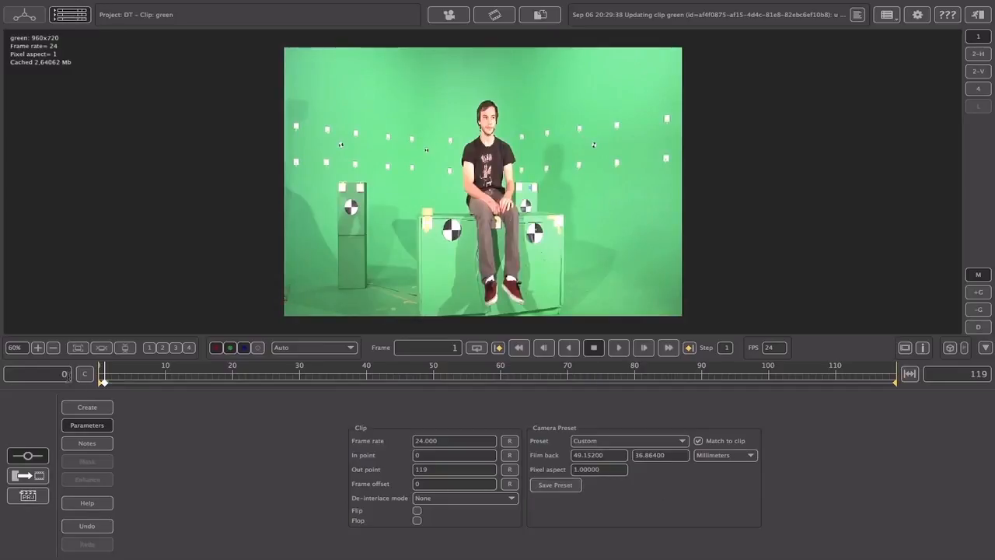
Cache the green clip's full frame range and check the cache size in the preferences without changing it
{"action": "left_click", "coordinate": [85, 376]}
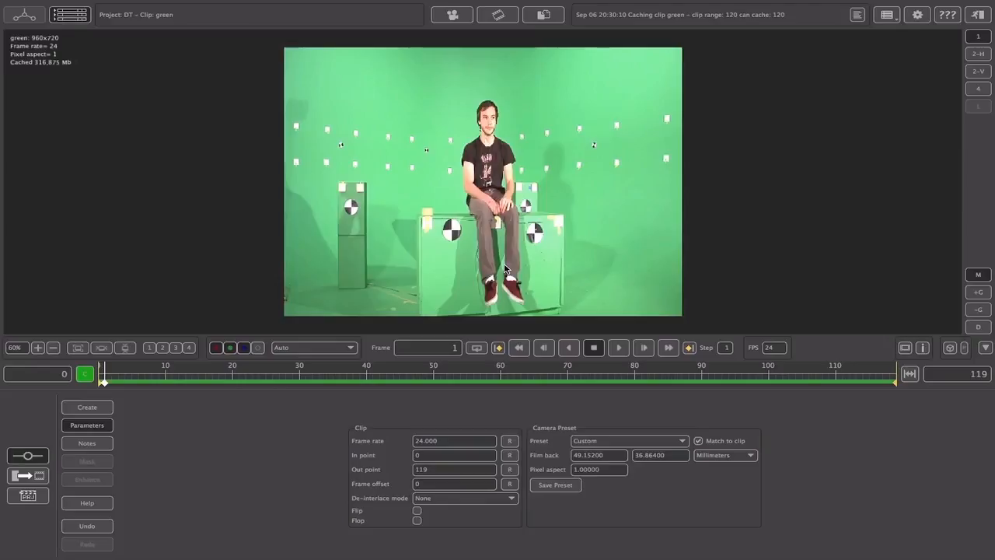
{"action": "left_click", "coordinate": [919, 17]}
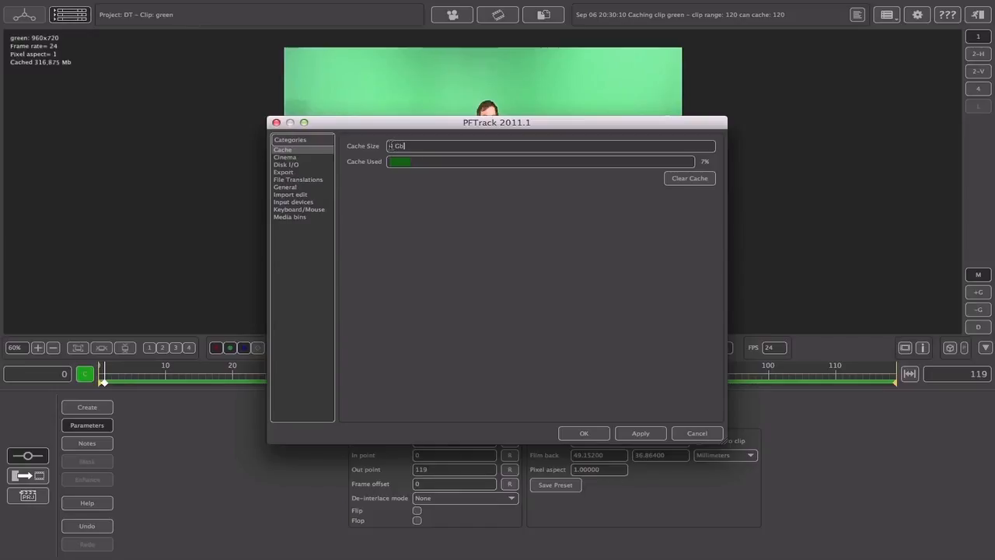
{"action": "left_click", "coordinate": [697, 433]}
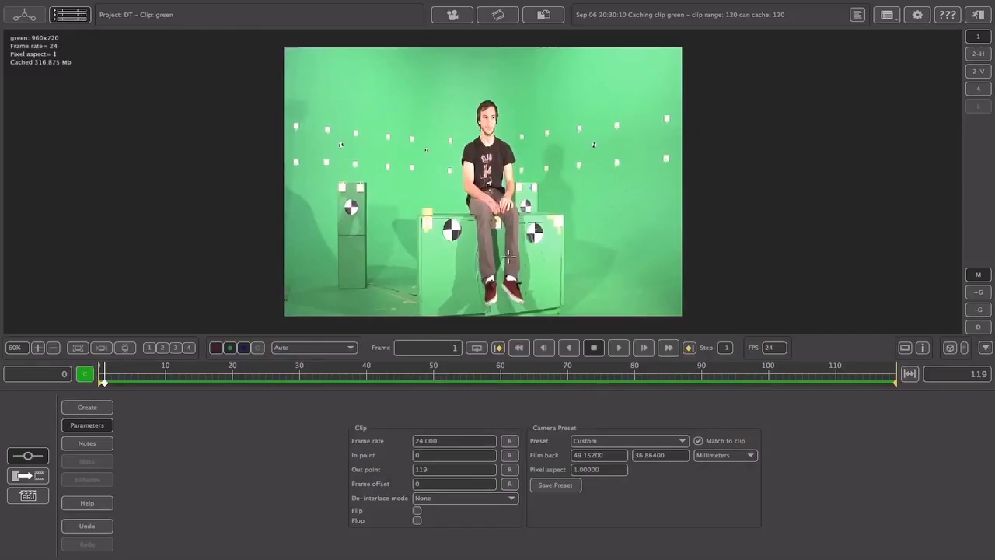
Return to the node tree and review the green clip's camera motion by playing and scrubbing to frame 118
{"action": "left_click", "coordinate": [67, 17]}
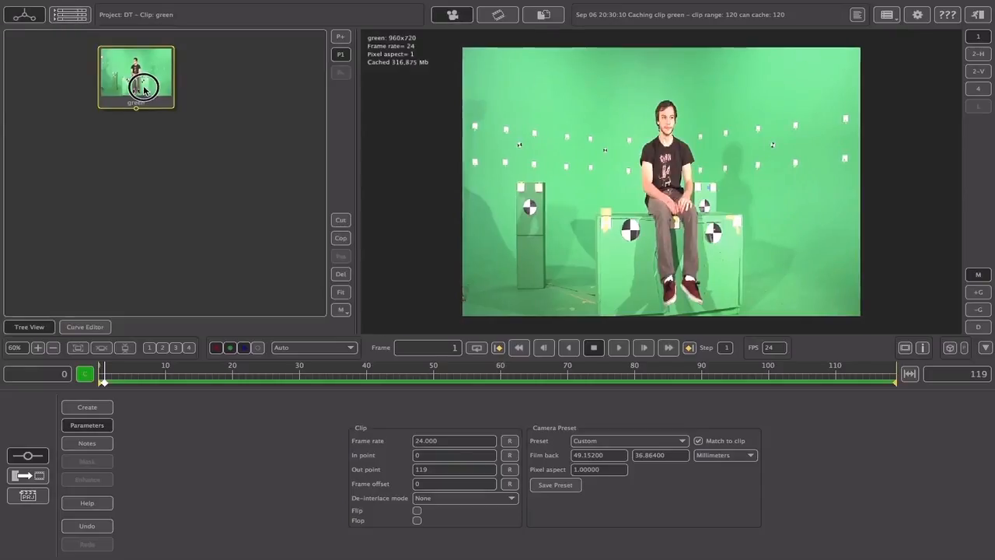
{"action": "left_click", "coordinate": [625, 349]}
{"action": "left_click_drag", "start_coordinate": [273, 382], "coordinate": [891, 382]}
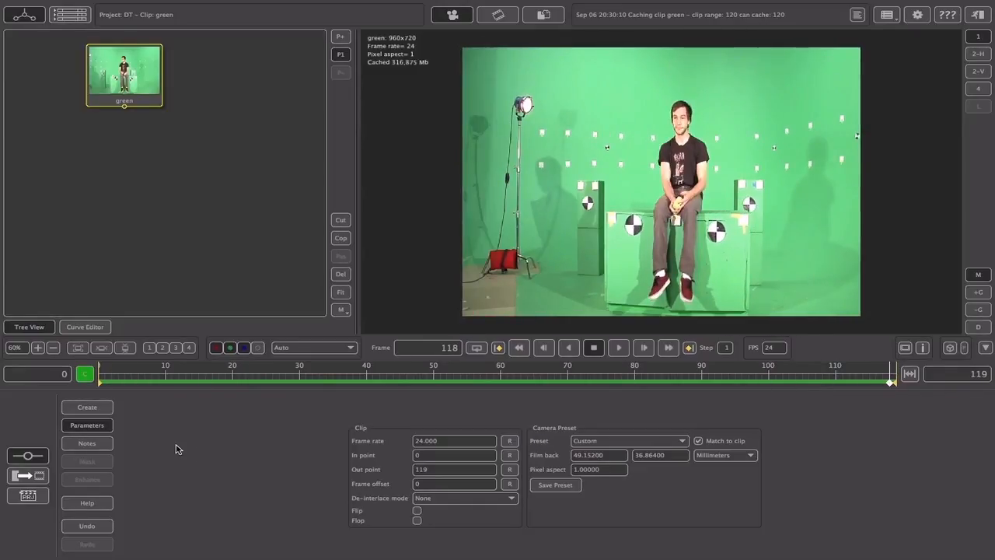
Add a User Track node connected to the green clip
{"action": "left_click", "coordinate": [87, 407]}
{"action": "left_click_drag", "start_coordinate": [141, 94], "coordinate": [138, 94]}
{"action": "left_click", "coordinate": [388, 452]}
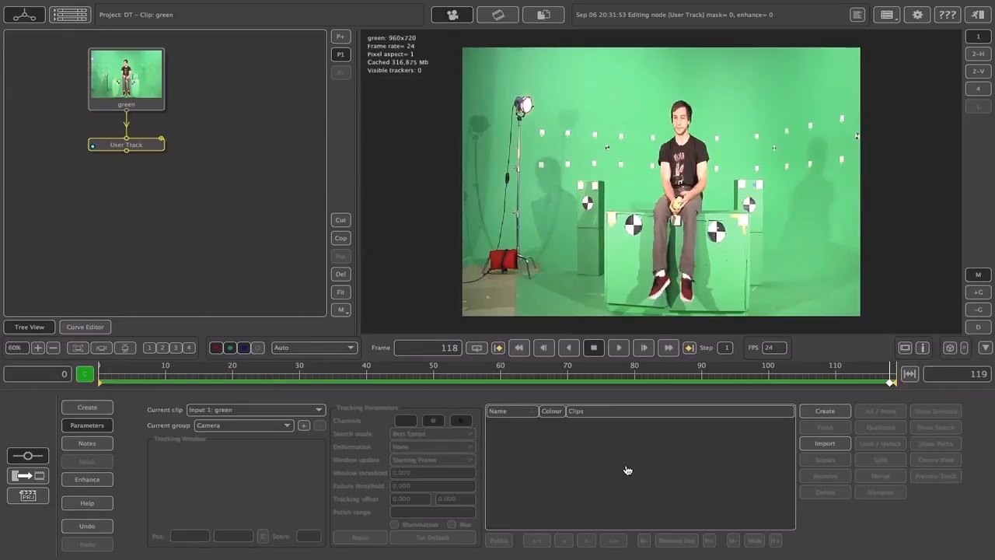
Create a tracker at frame 119 on a small white marker in the wall's upper row and fine-tune it to the marker's corner
{"action": "key", "text": "Right"}
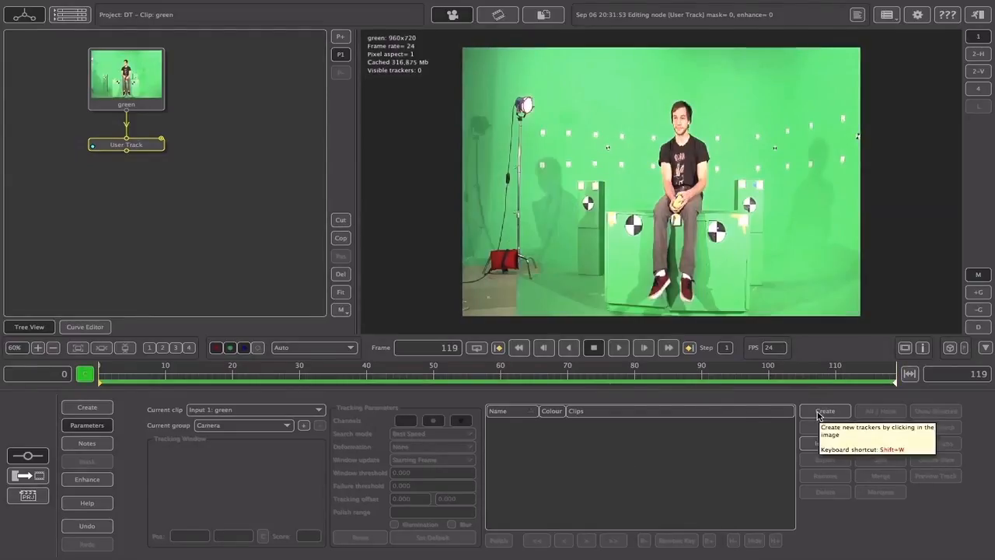
{"action": "left_click", "coordinate": [817, 415]}
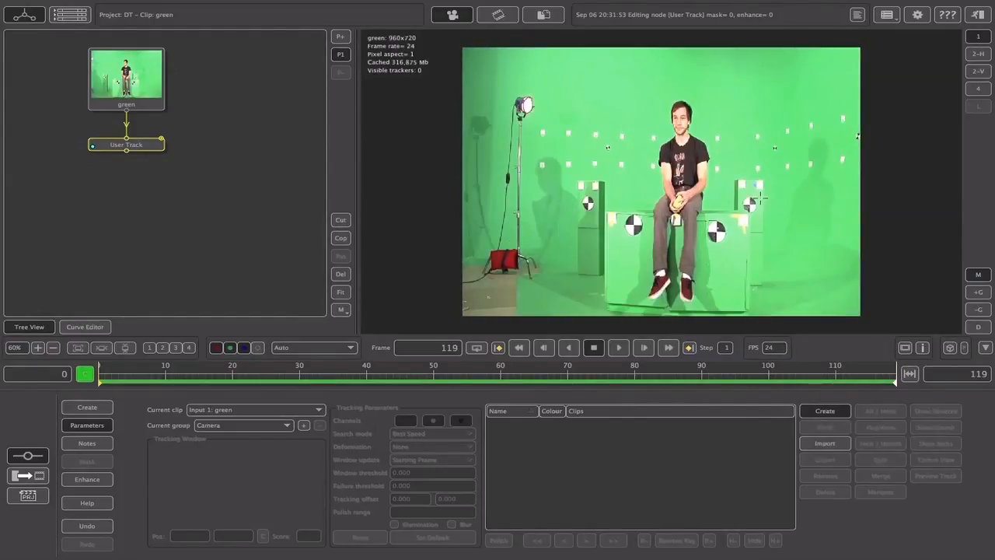
{"action": "left_click", "coordinate": [785, 130]}
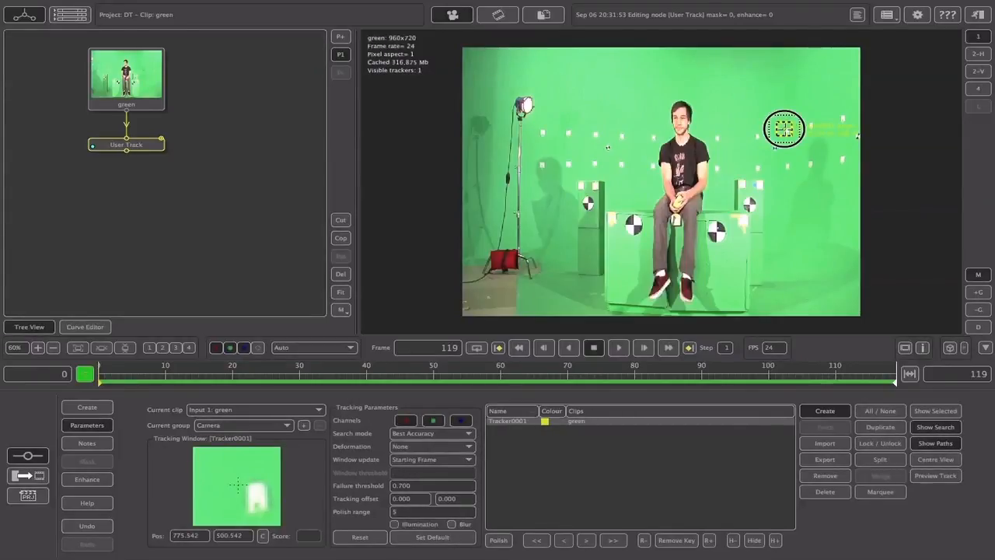
{"action": "left_click_drag", "start_coordinate": [783, 129], "coordinate": [788, 129]}
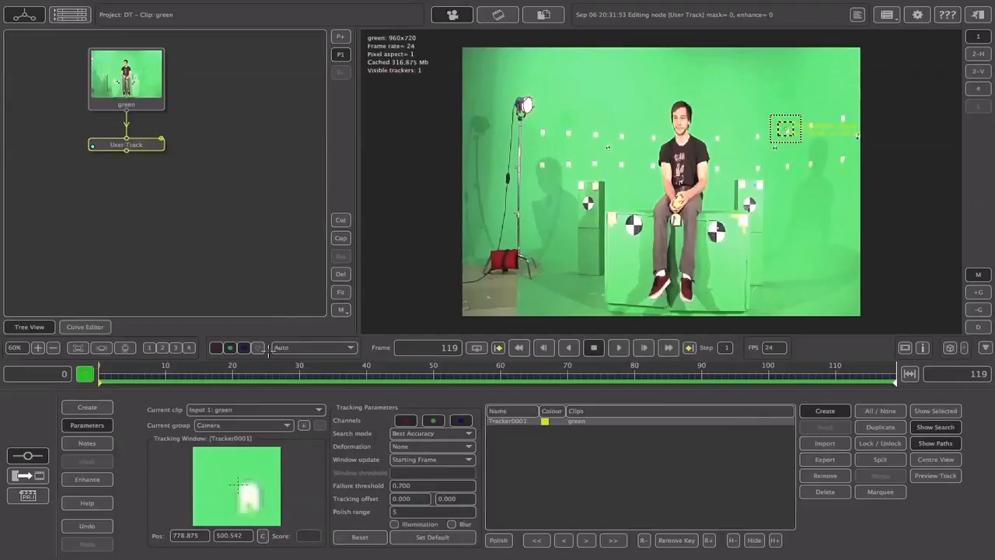
{"action": "left_click", "coordinate": [247, 494]}
{"action": "left_click_drag", "start_coordinate": [247, 492], "coordinate": [247, 495]}
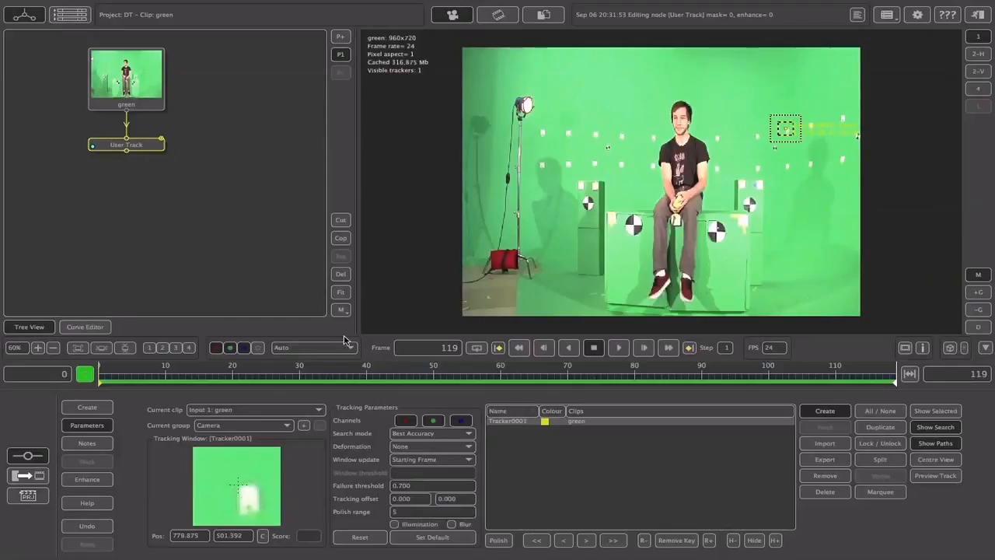
Track the first tracker backwards through the clip using Best Accuracy search mode and no deformation
{"action": "scroll", "coordinate": [742, 138], "scroll_direction": "down", "scroll_amount": 2}
{"action": "scroll", "coordinate": [736, 109], "scroll_direction": "up", "scroll_amount": 6}
{"action": "scroll", "coordinate": [726, 189], "scroll_direction": "down", "scroll_amount": 3}
{"action": "scroll", "coordinate": [726, 189], "scroll_direction": "up", "scroll_amount": 2}
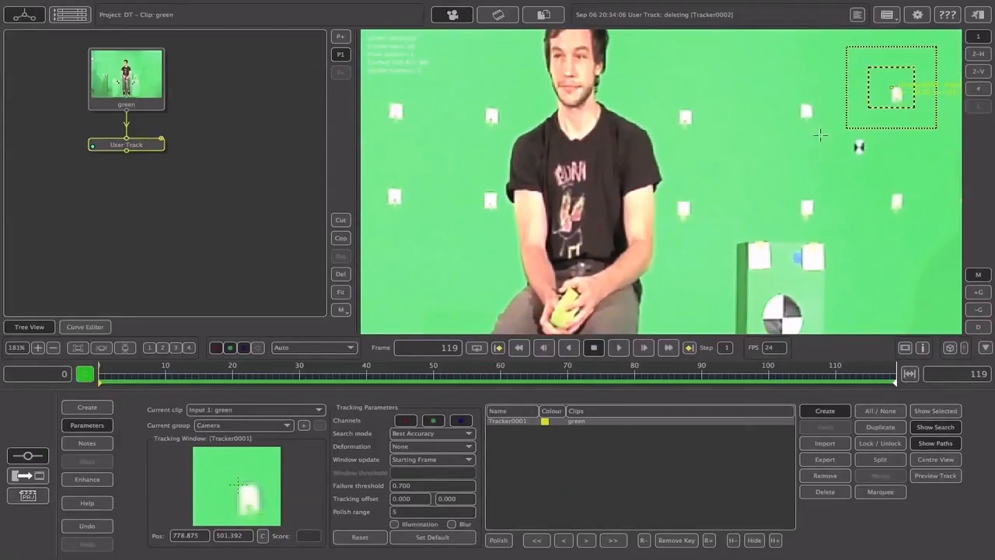
{"action": "middle_click_drag", "start_coordinate": [820, 137], "coordinate": [612, 180]}
{"action": "middle_click_drag", "start_coordinate": [608, 217], "coordinate": [616, 199]}
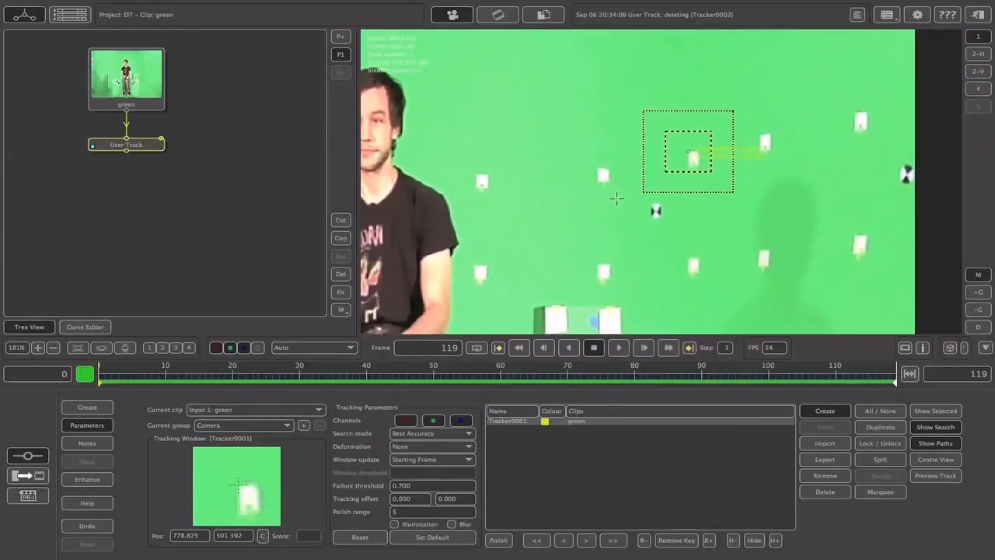
{"action": "mouse_move", "coordinate": [607, 214]}
{"action": "right_mouse_down"}
{"action": "mouse_move", "coordinate": [593, 244]}
{"action": "mouse_move", "coordinate": [585, 173]}
{"action": "mouse_move", "coordinate": [582, 200]}
{"action": "mouse_move", "coordinate": [617, 214]}
{"action": "right_mouse_up"}
{"action": "middle_click_drag", "start_coordinate": [617, 214], "coordinate": [638, 220]}
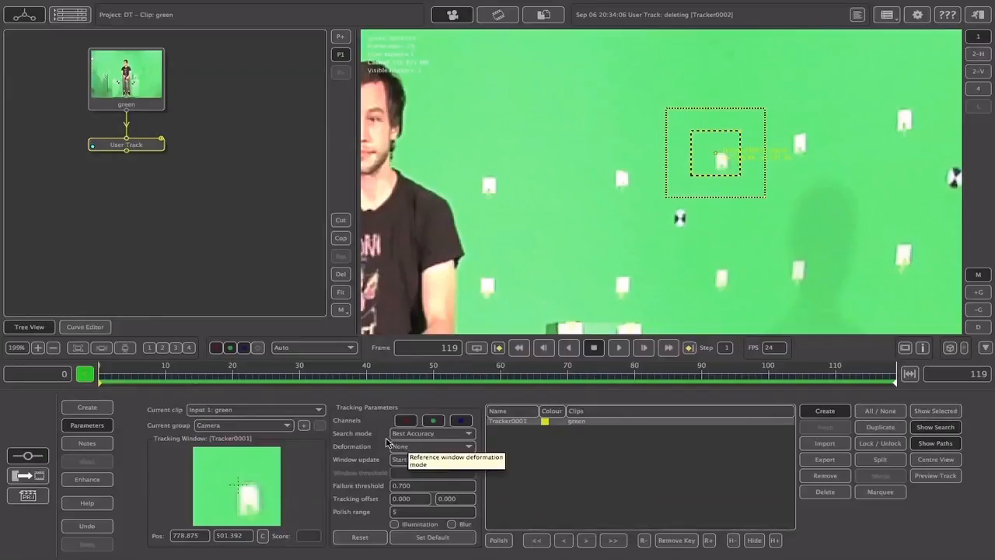
{"action": "left_click", "coordinate": [425, 439]}
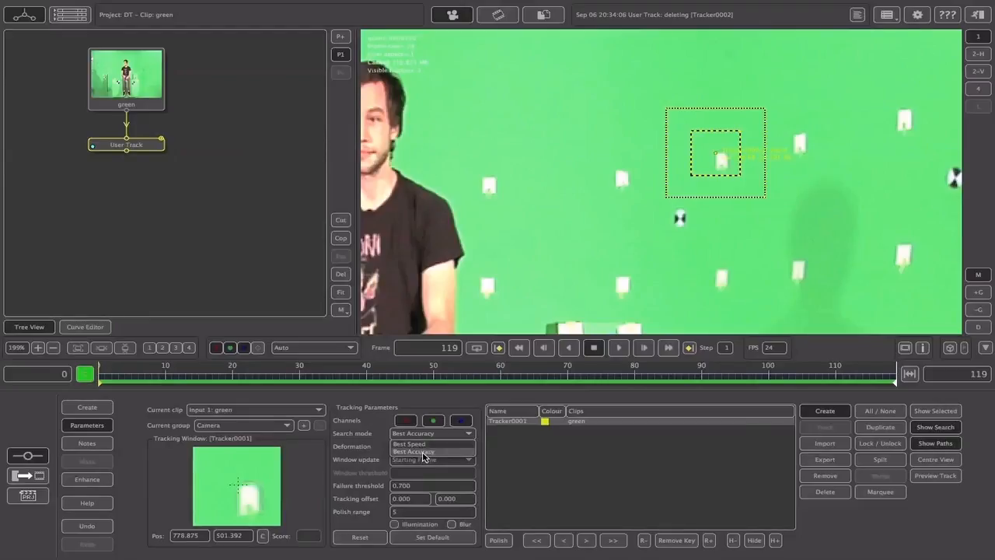
{"action": "left_click", "coordinate": [423, 452]}
{"action": "left_click", "coordinate": [420, 446]}
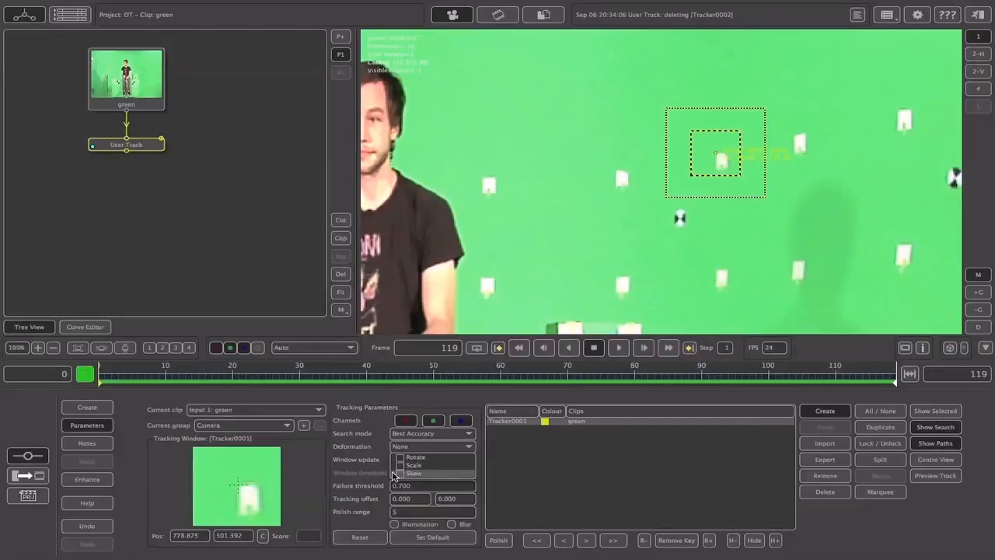
{"action": "left_click", "coordinate": [415, 448]}
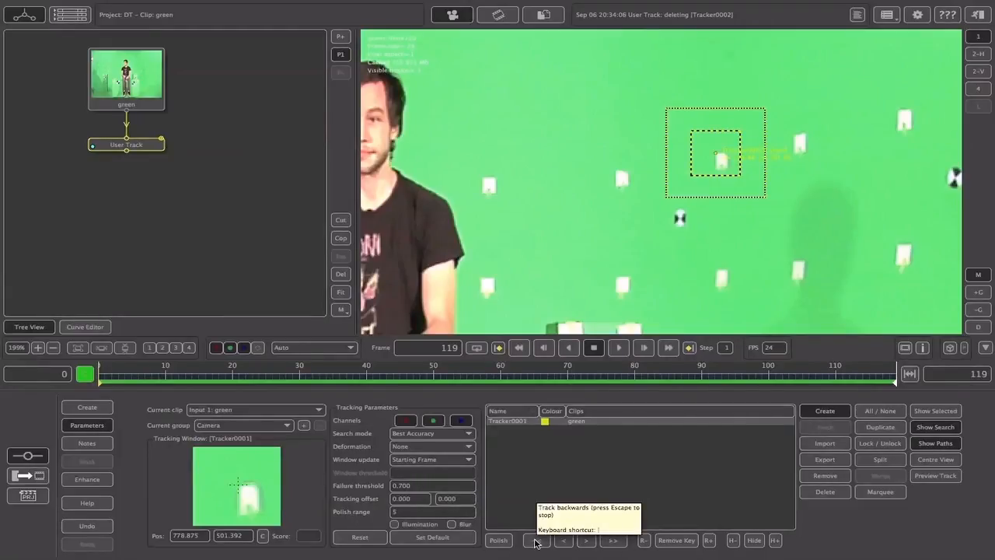
{"action": "left_click", "coordinate": [536, 541]}
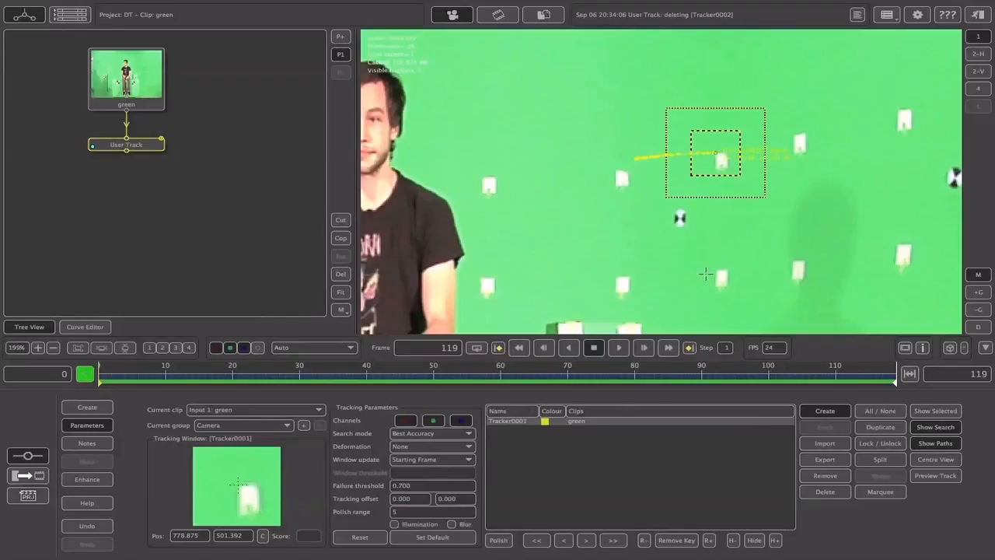
Create a second tracker on the white wall marker directly below the first, align it to the marker's corner and track it backwards
{"action": "left_click", "coordinate": [720, 272]}
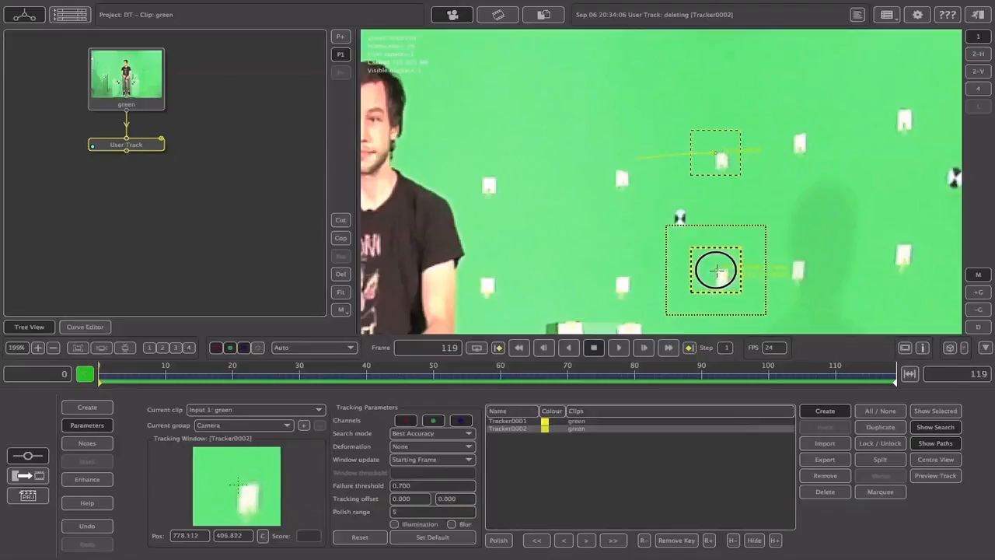
{"action": "left_click_drag", "start_coordinate": [717, 272], "coordinate": [715, 270]}
{"action": "left_click_drag", "start_coordinate": [237, 504], "coordinate": [250, 493]}
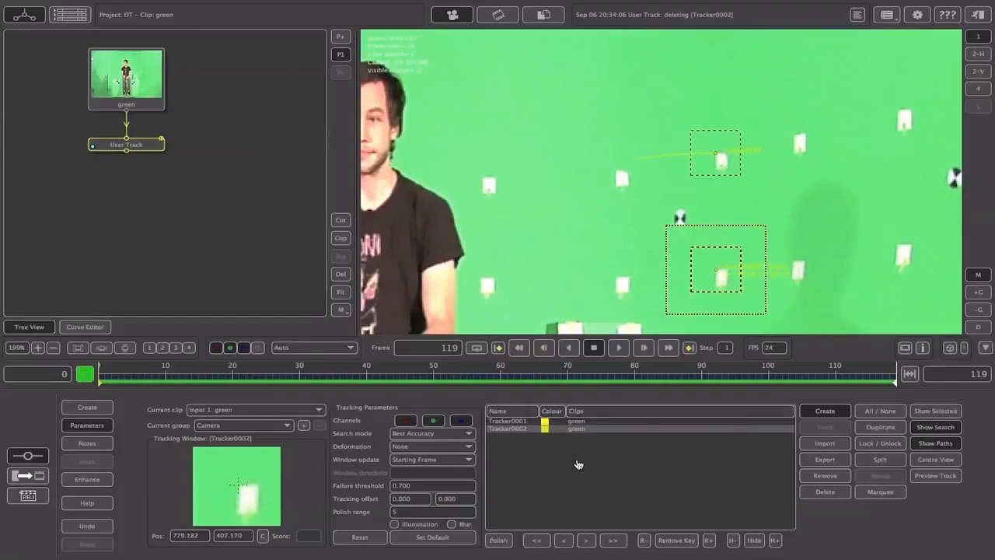
{"action": "left_click", "coordinate": [537, 540]}
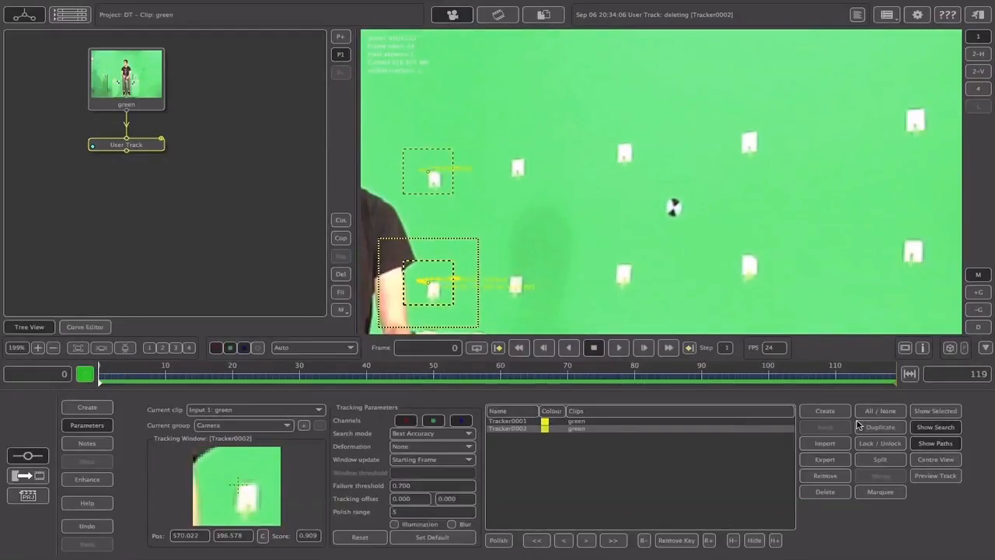
Create a new tracker at frame 0 on another upper-row white wall marker, farther to the right of the tracked ones
{"action": "left_click", "coordinate": [825, 411]}
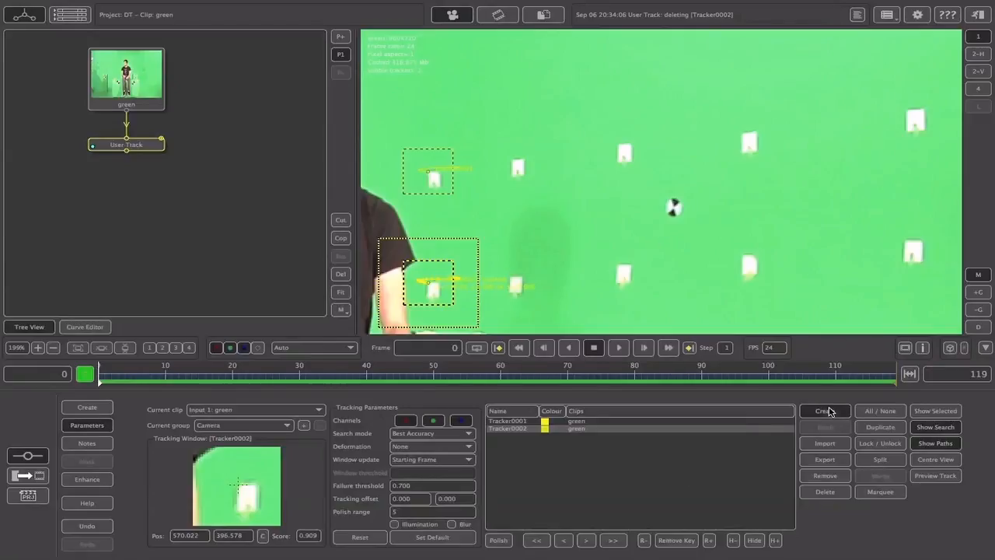
{"action": "left_click", "coordinate": [616, 145]}
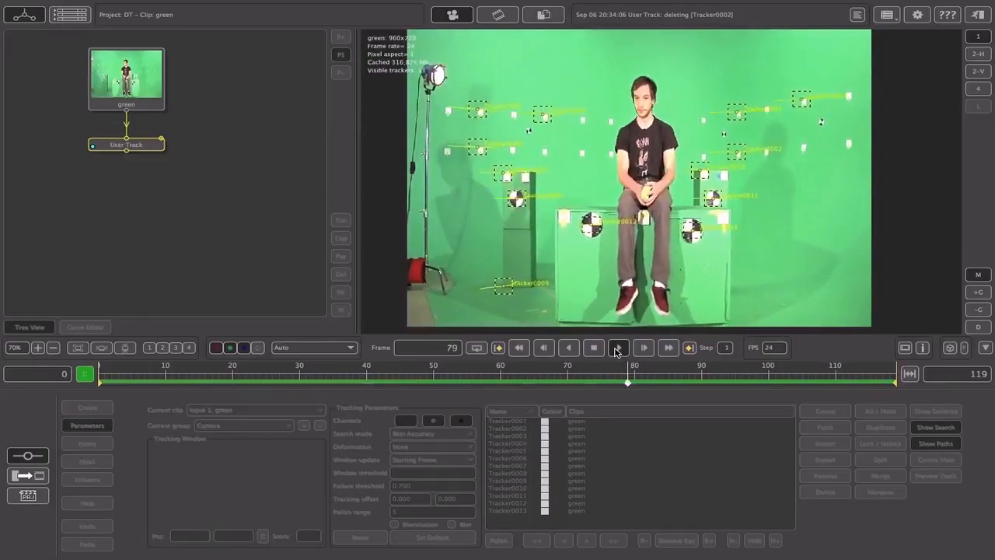
Stop the playback and add a Camera Solver node after the User Track node
{"action": "left_click", "coordinate": [593, 350]}
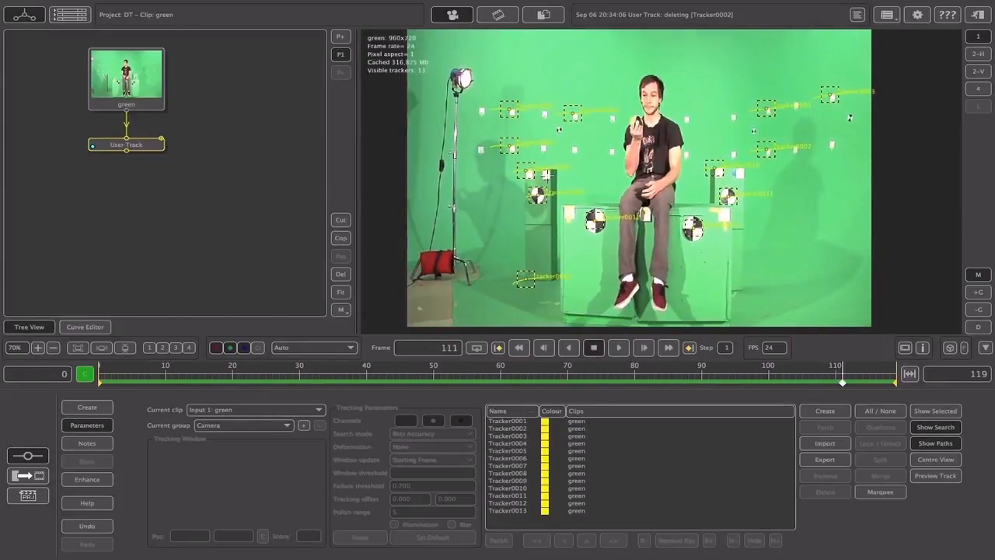
{"action": "left_click", "coordinate": [94, 408]}
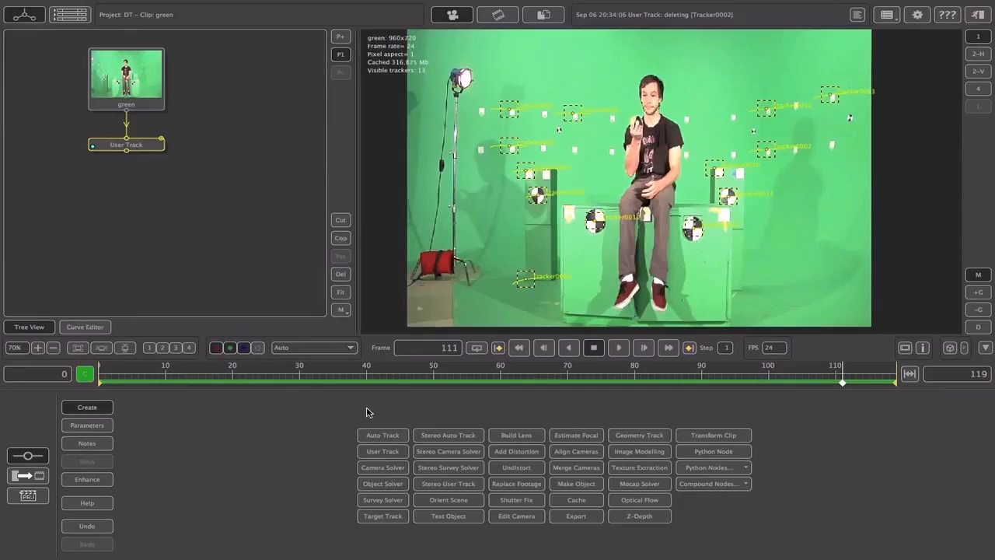
{"action": "left_click", "coordinate": [378, 469]}
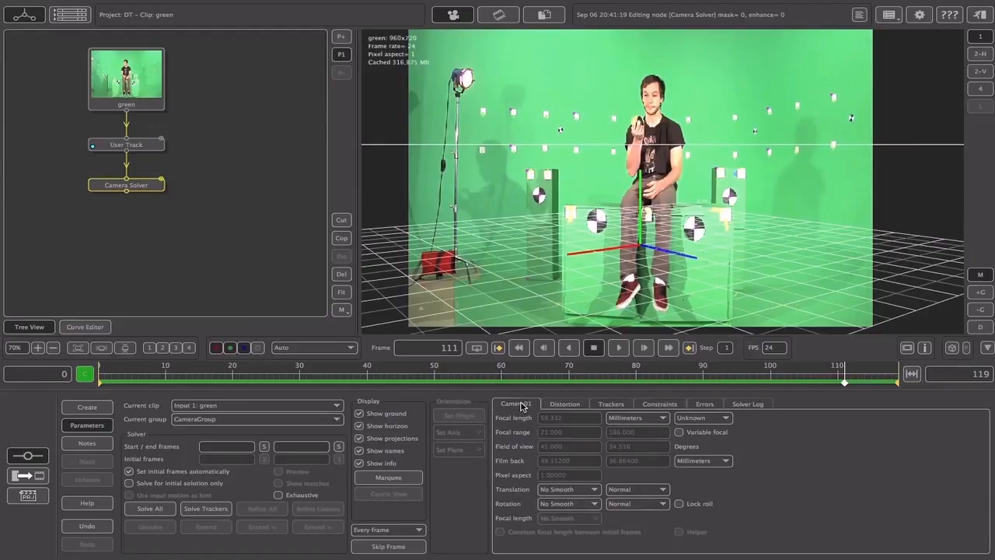
Set the camera's translation and rotation smoothing to High Smooth and solve the camera with all trackers
{"action": "left_click", "coordinate": [546, 495]}
{"action": "left_click", "coordinate": [576, 528]}
{"action": "left_click", "coordinate": [577, 504]}
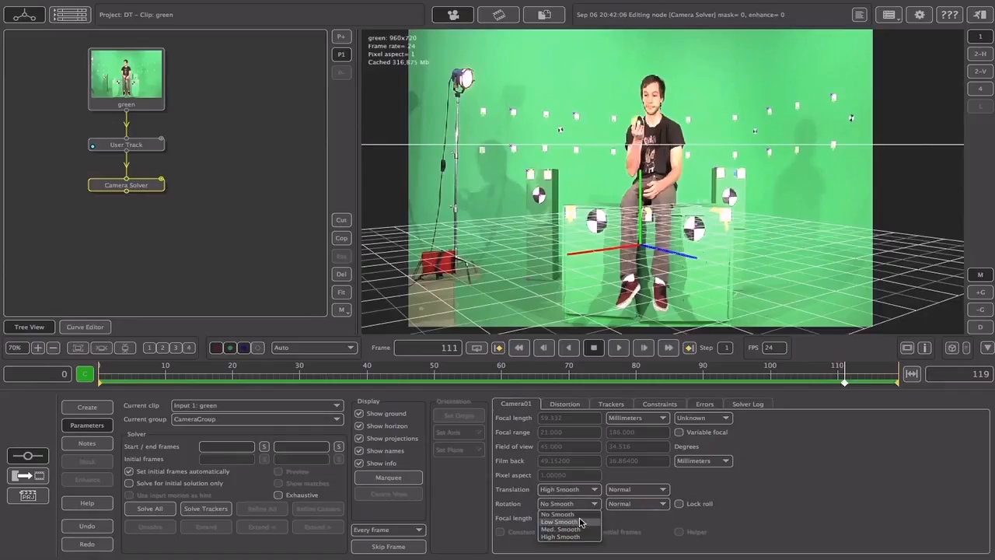
{"action": "left_click", "coordinate": [577, 537]}
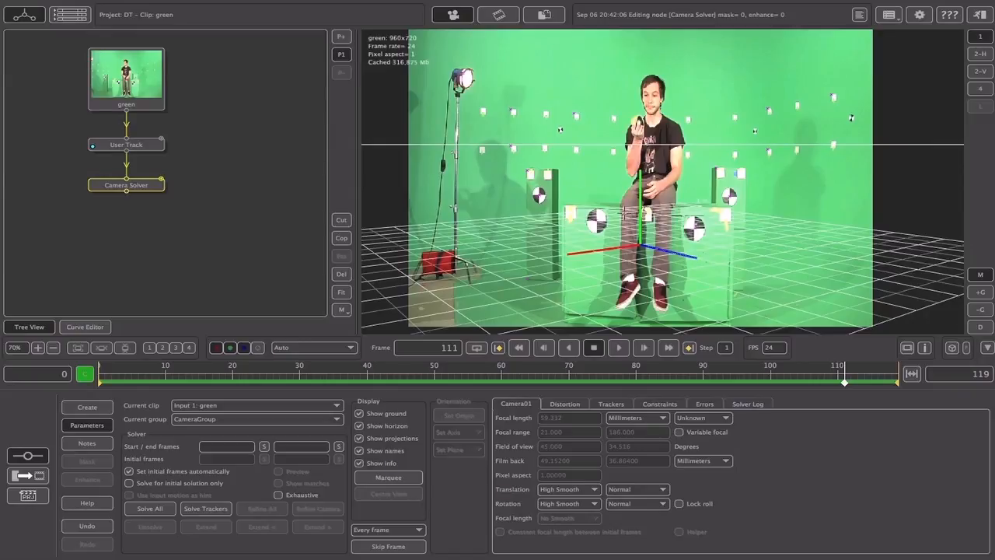
{"action": "left_click", "coordinate": [151, 509]}
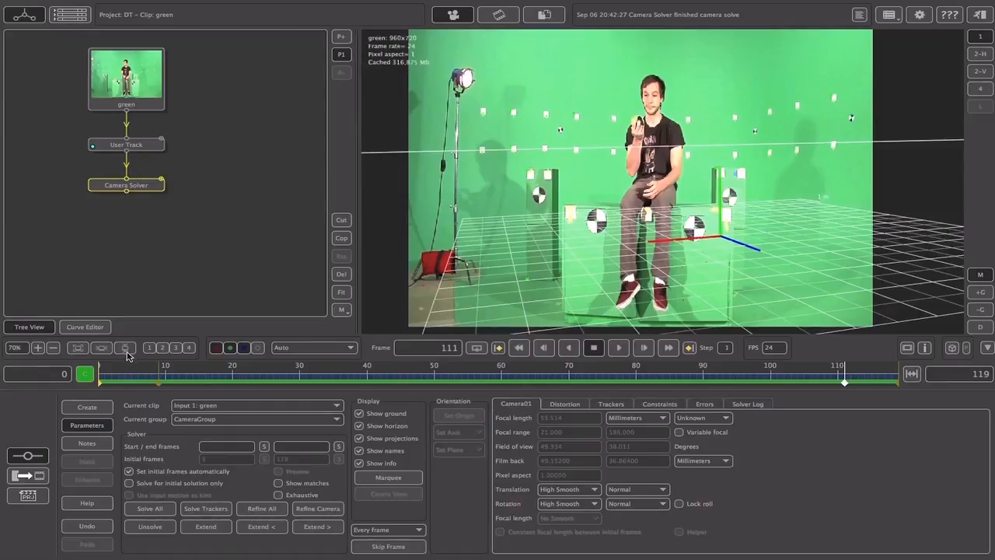
Scrub through the clip to check how the solved ground grid and axes follow the footage
{"action": "left_click", "coordinate": [87, 382]}
{"action": "left_click_drag", "start_coordinate": [87, 383], "coordinate": [646, 349]}
{"action": "left_click", "coordinate": [645, 349]}
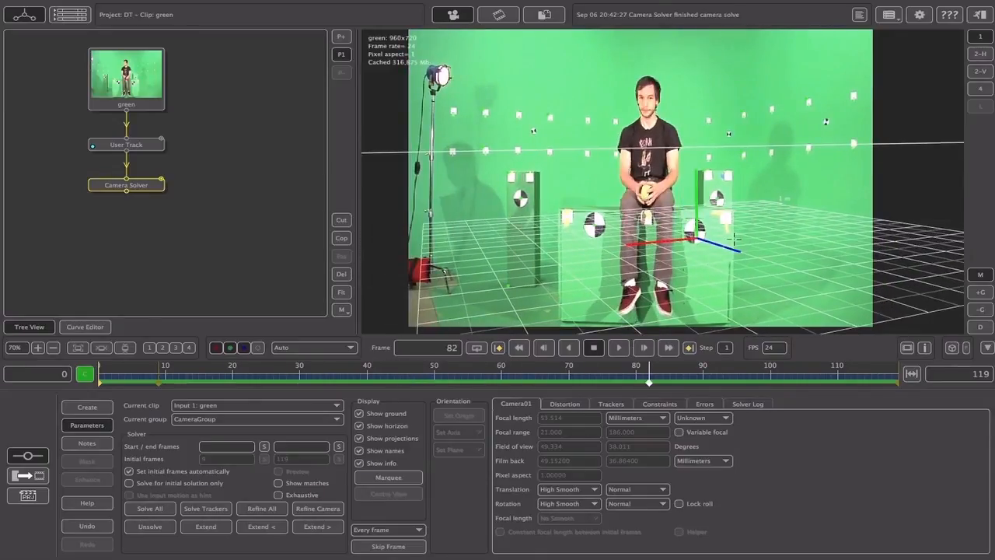
Split the viewer into two side-by-side views and inspect the solved tracker points from several angles in the 3D view
{"action": "left_click", "coordinate": [980, 56]}
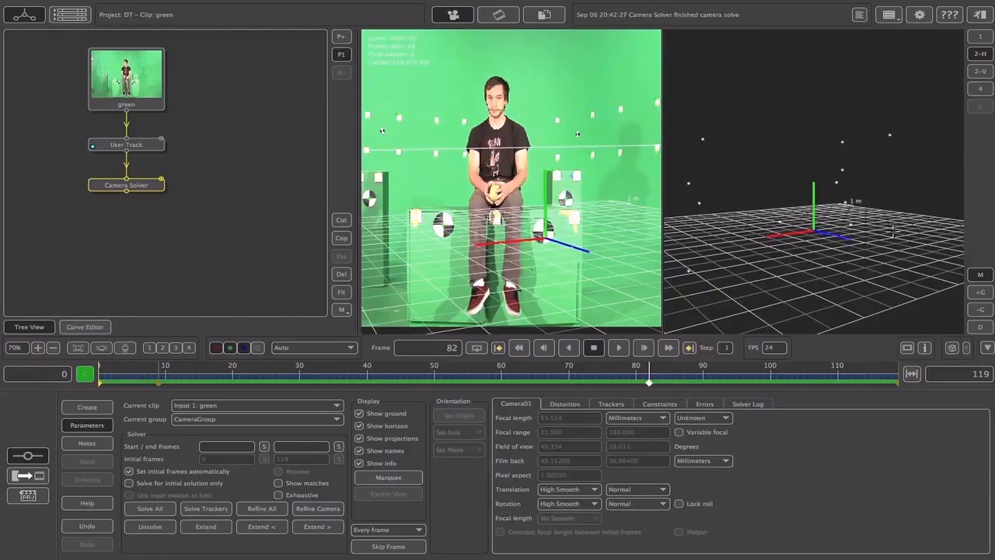
{"action": "right_click_drag", "start_coordinate": [894, 232], "coordinate": [838, 227]}
{"action": "middle_click_drag", "start_coordinate": [838, 227], "coordinate": [828, 304]}
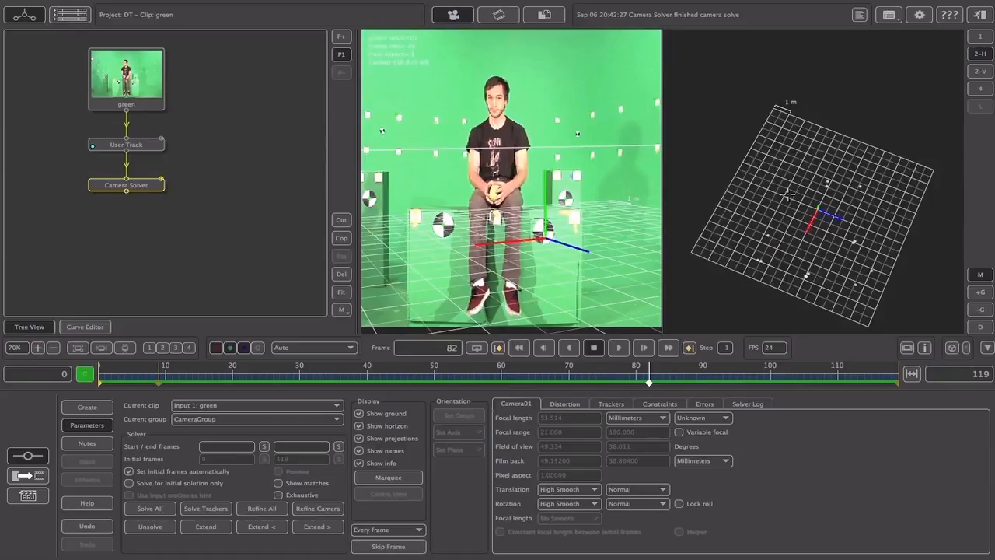
{"action": "middle_click_drag", "start_coordinate": [830, 234], "coordinate": [818, 185]}
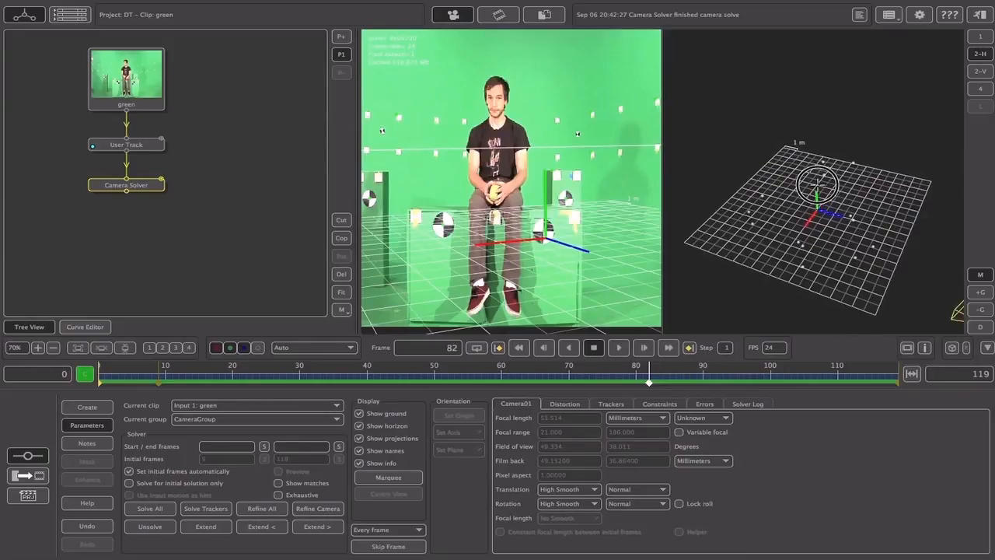
{"action": "middle_click_drag", "start_coordinate": [817, 184], "coordinate": [818, 185]}
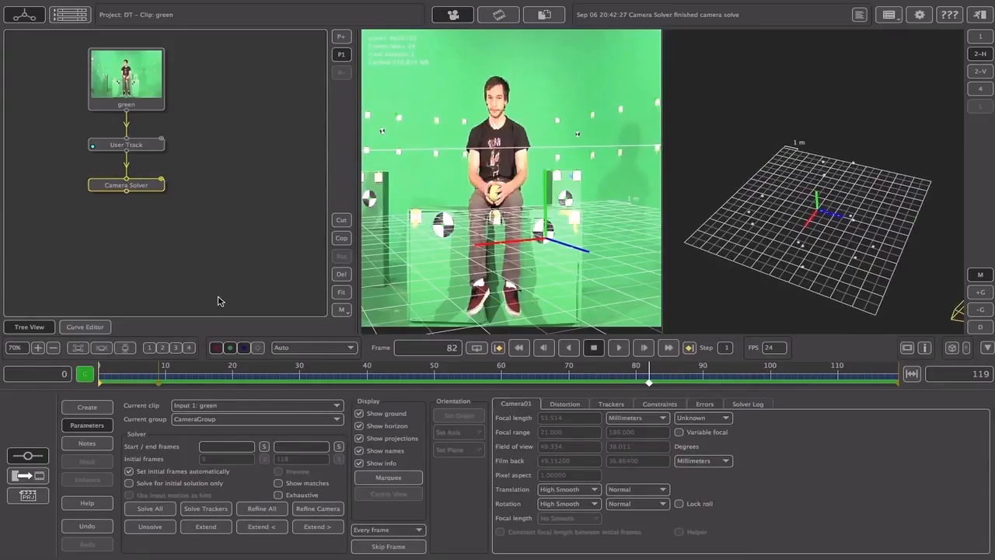
Add an Orient Scene node after the Camera Solver and widen the camera view
{"action": "left_click", "coordinate": [84, 407]}
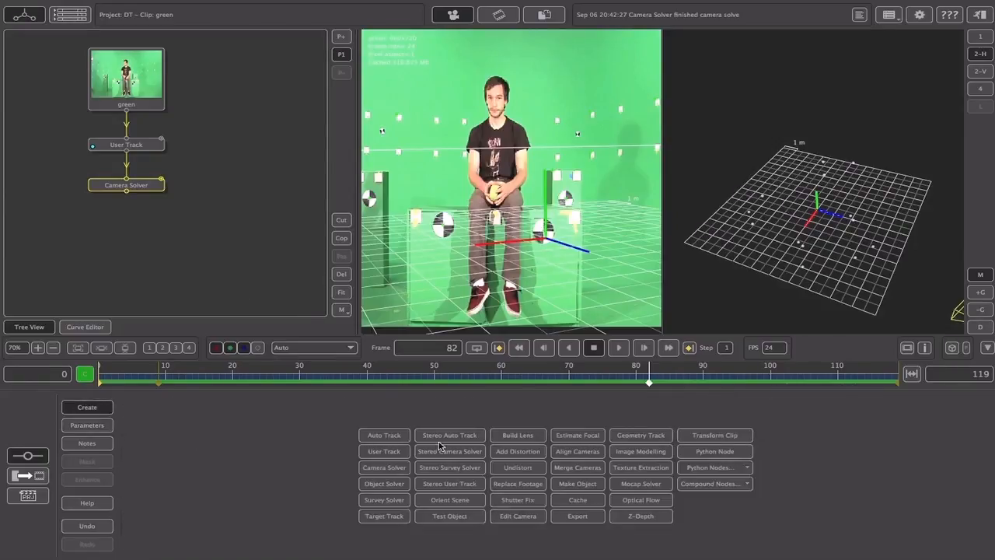
{"action": "left_click", "coordinate": [453, 504]}
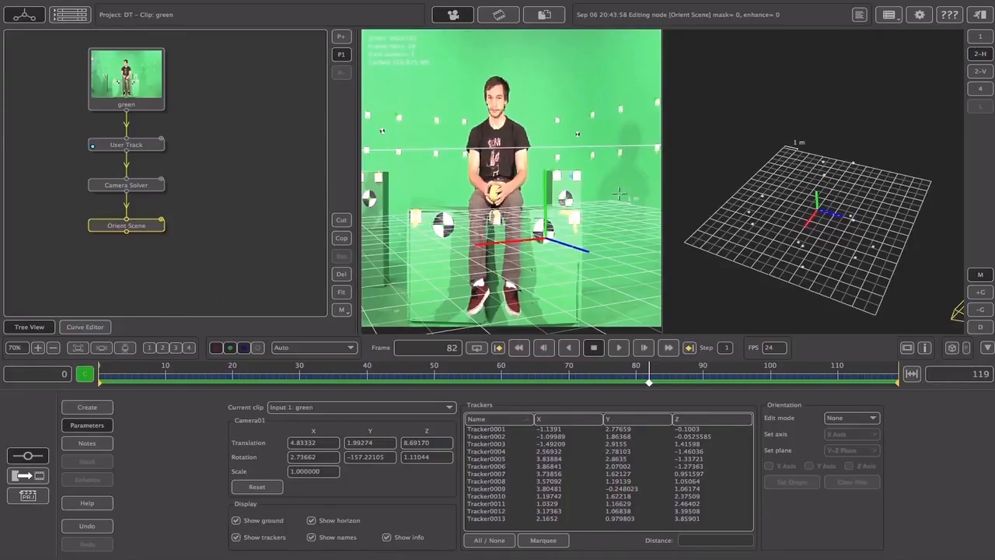
{"action": "left_click_drag", "start_coordinate": [661, 127], "coordinate": [691, 128]}
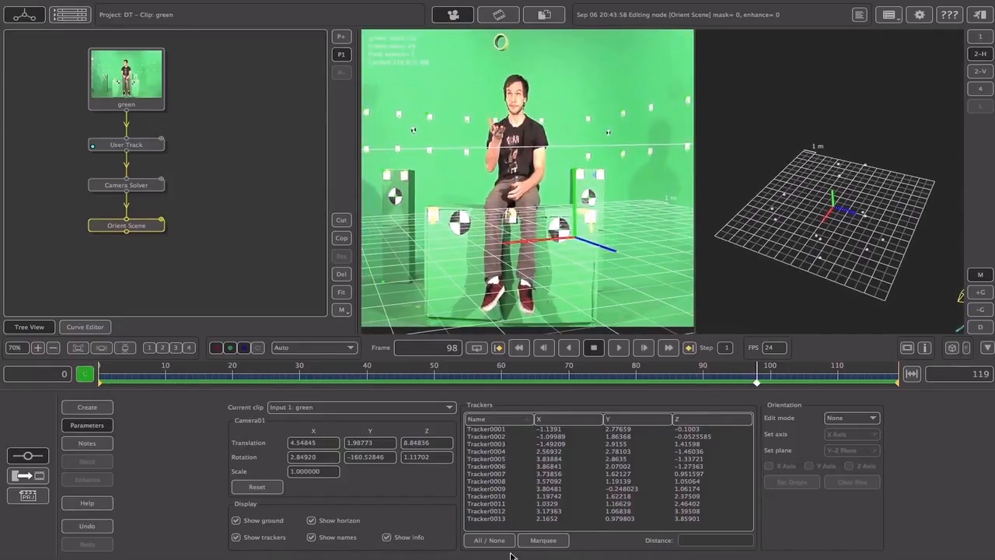
Select the floor tracker, Tracker0009, with a marquee at frame 98 and set it as the scene origin
{"action": "left_click", "coordinate": [549, 542]}
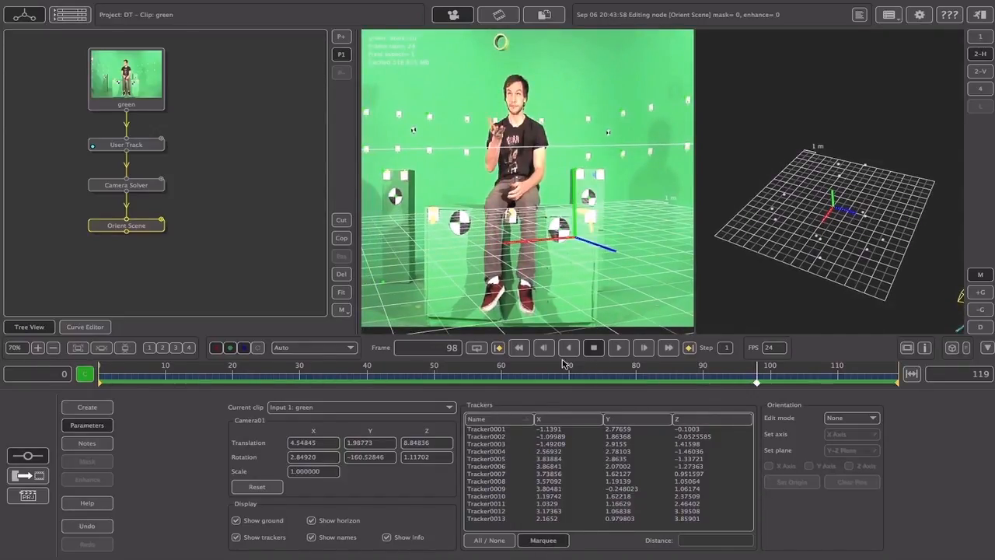
{"action": "left_click", "coordinate": [397, 292]}
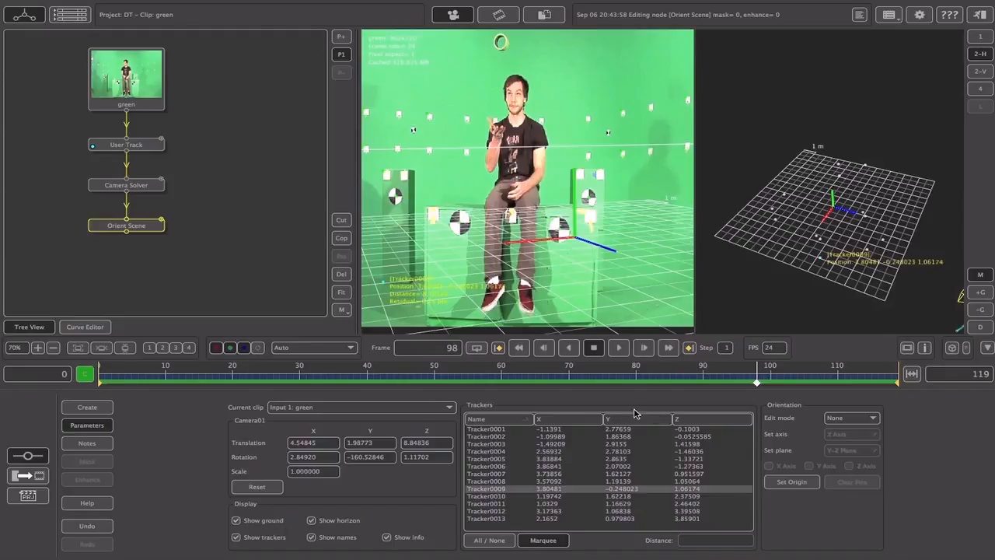
{"action": "left_click", "coordinate": [790, 483]}
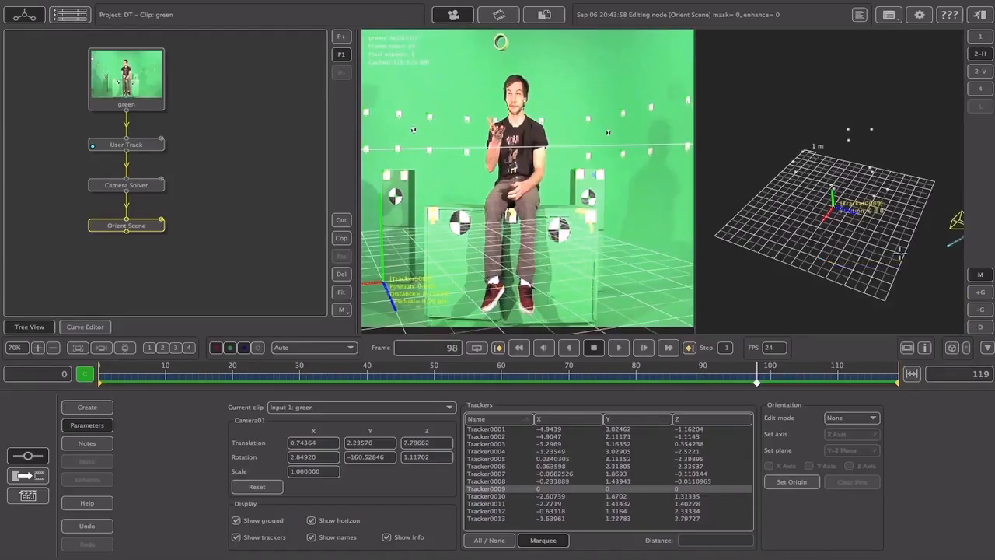
Rotate the scene to align the ground grid with the set, bringing the camera rotation to about X 0.17, Y -187.19, Z 0.78
{"action": "scroll", "coordinate": [873, 213], "scroll_direction": "down", "scroll_amount": 2}
{"action": "scroll", "coordinate": [872, 216], "scroll_direction": "up", "scroll_amount": 4}
{"action": "left_click_drag", "start_coordinate": [867, 227], "coordinate": [892, 240]}
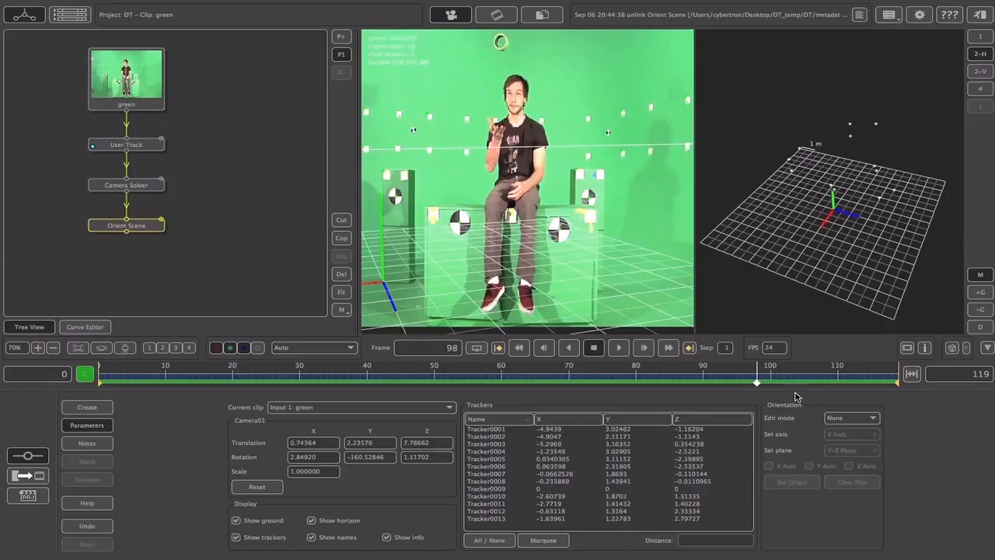
{"action": "left_click", "coordinate": [872, 419]}
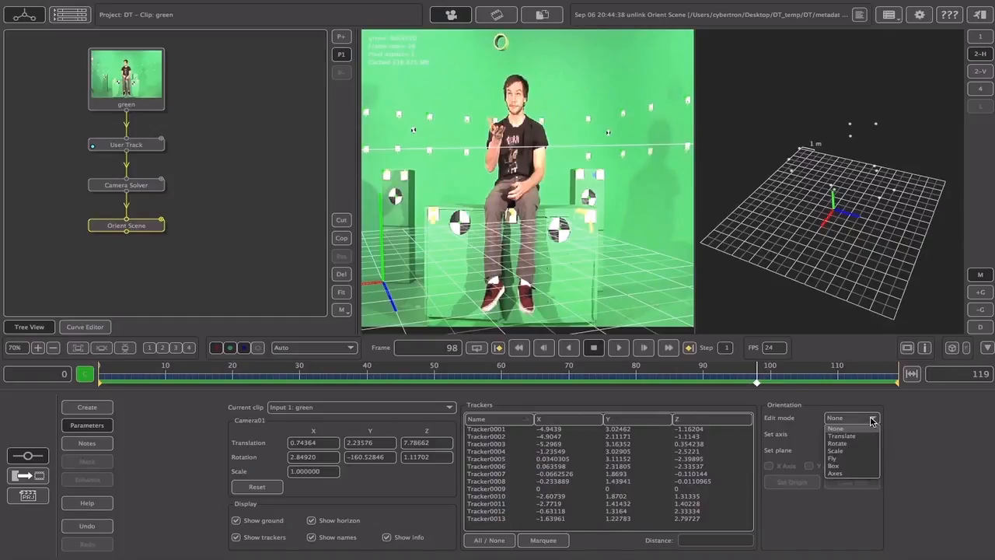
{"action": "left_click", "coordinate": [861, 443]}
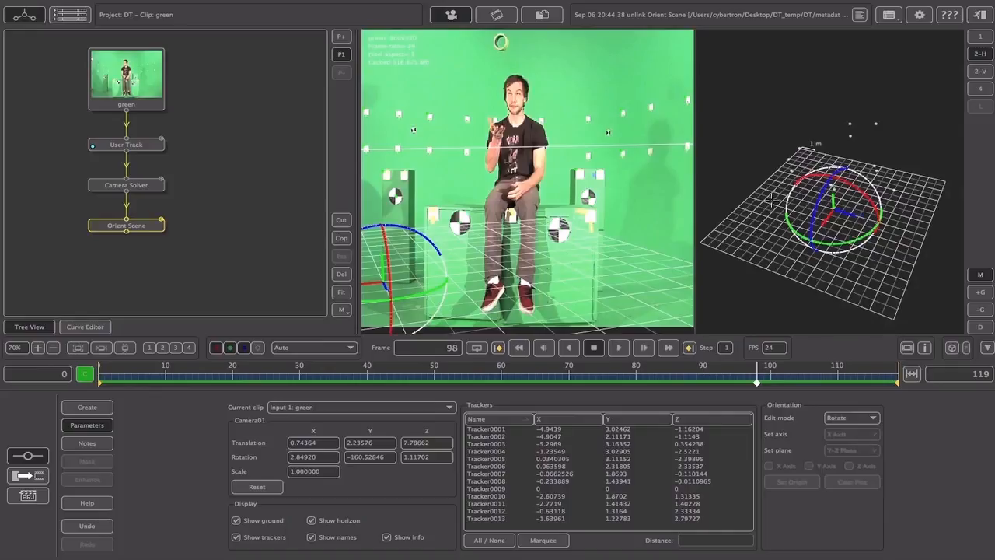
{"action": "left_click_drag", "start_coordinate": [860, 240], "coordinate": [837, 246]}
{"action": "left_click_drag", "start_coordinate": [859, 190], "coordinate": [863, 194]}
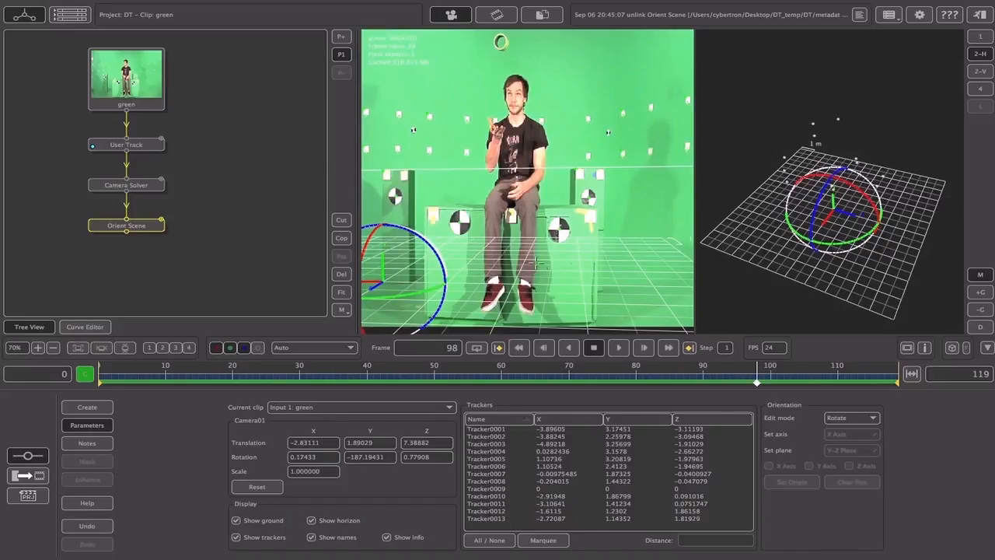
Scale the scene uniformly to about 1.53, check it by scrubbing to frame 101, and set the edit mode back to None
{"action": "left_click", "coordinate": [868, 421]}
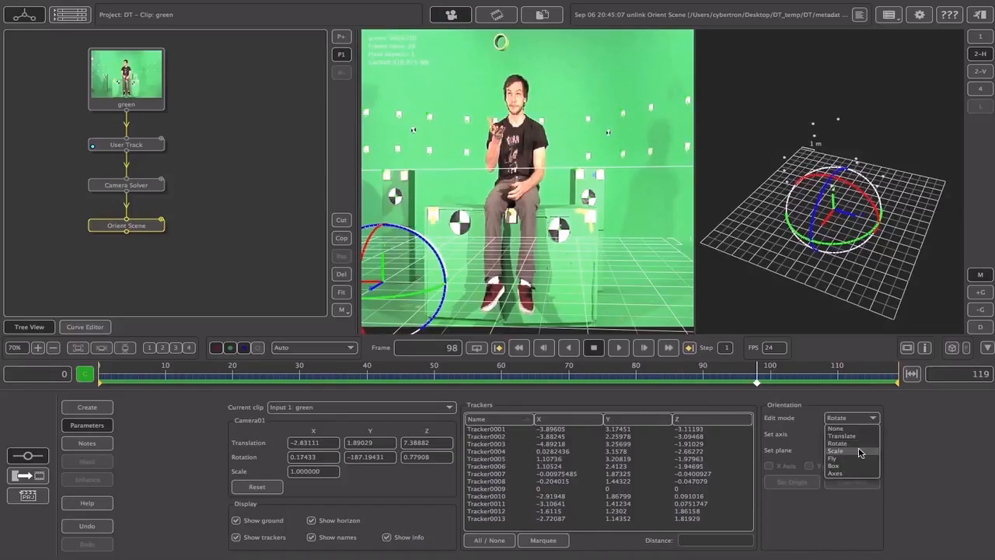
{"action": "left_click", "coordinate": [849, 451]}
{"action": "mouse_move", "coordinate": [835, 210]}
{"action": "left_mouse_down"}
{"action": "mouse_move", "coordinate": [845, 209]}
{"action": "mouse_move", "coordinate": [835, 218]}
{"action": "left_mouse_up"}
{"action": "left_click_drag", "start_coordinate": [326, 379], "coordinate": [776, 346]}
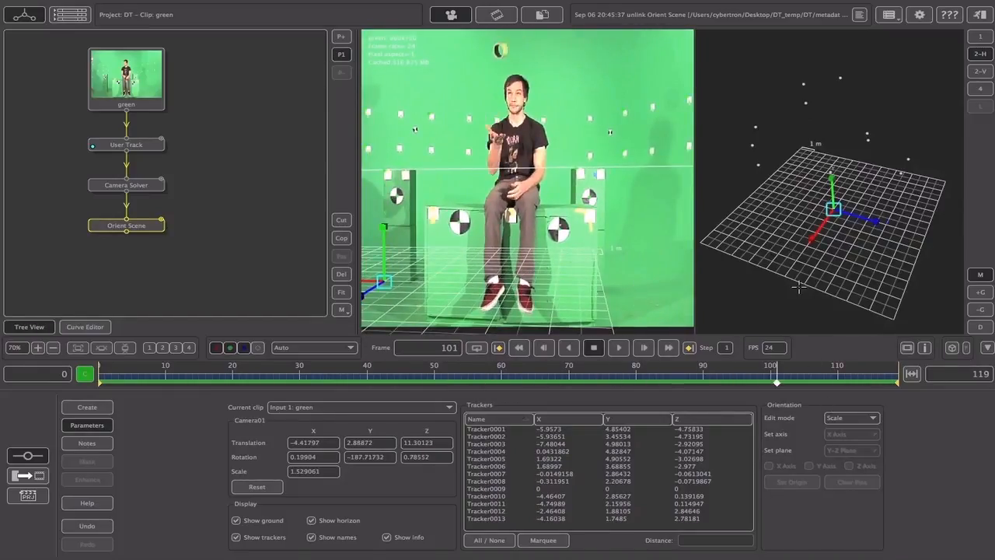
{"action": "left_click", "coordinate": [853, 424]}
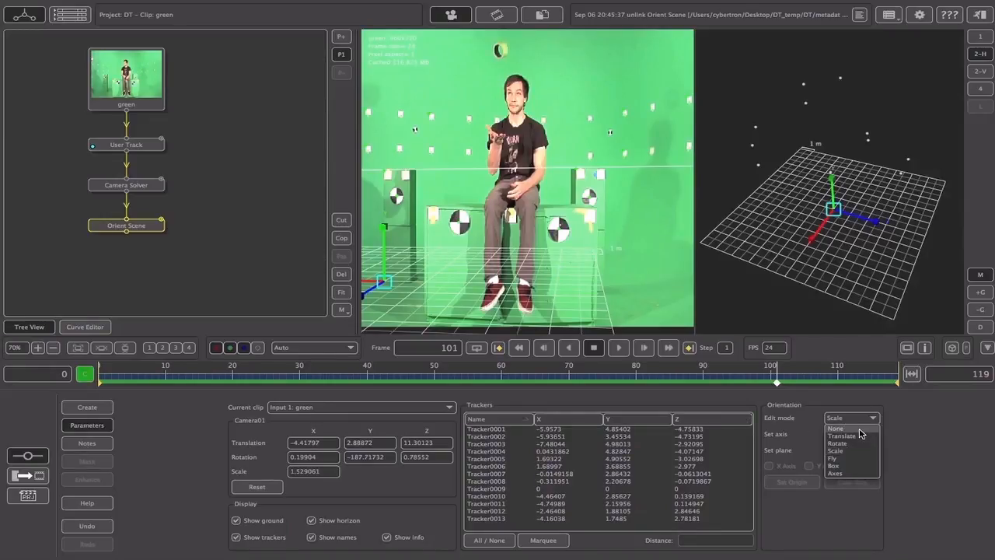
{"action": "left_click", "coordinate": [860, 430]}
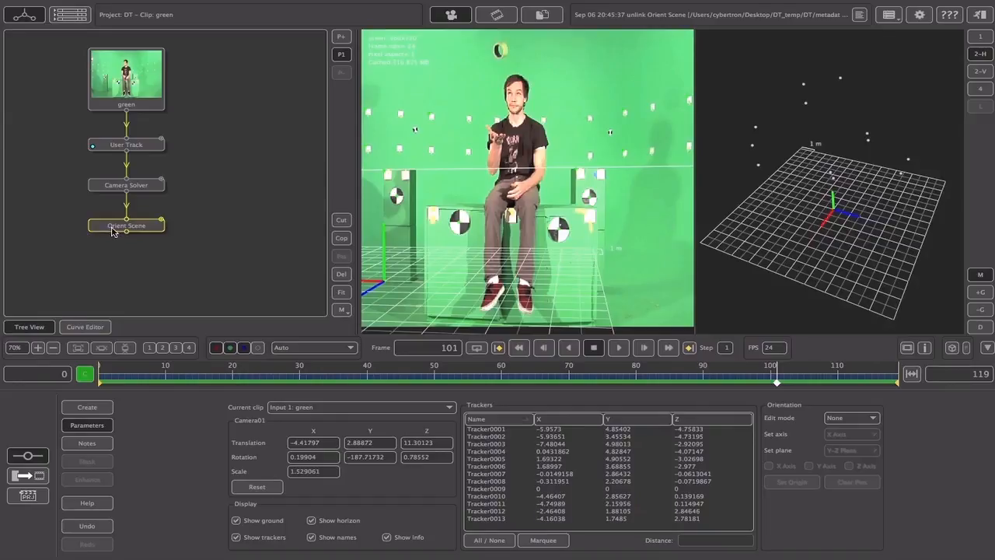
Add an Export node after Orient Scene and choose Autodesk Maya 2011 Ascii as the scene format
{"action": "left_click", "coordinate": [75, 408]}
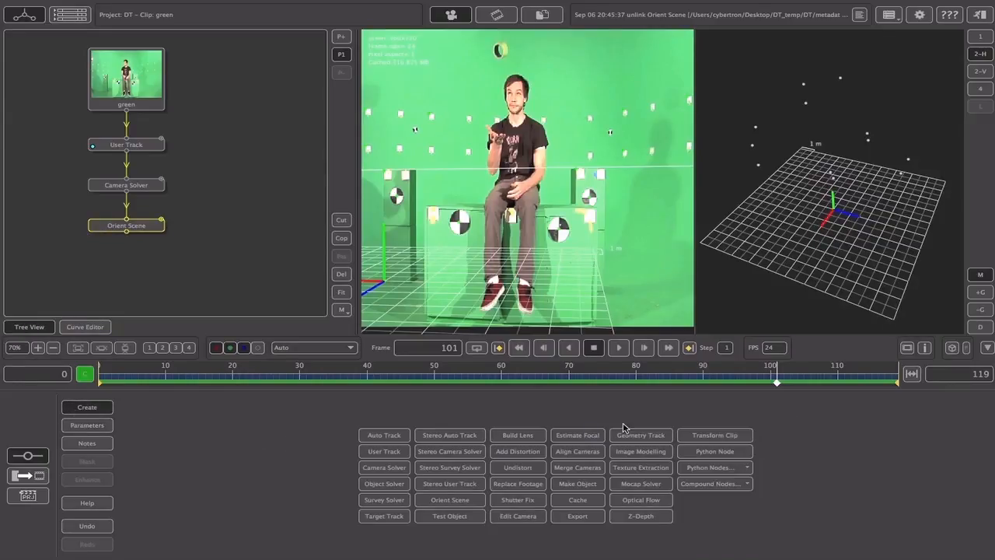
{"action": "left_click", "coordinate": [578, 517]}
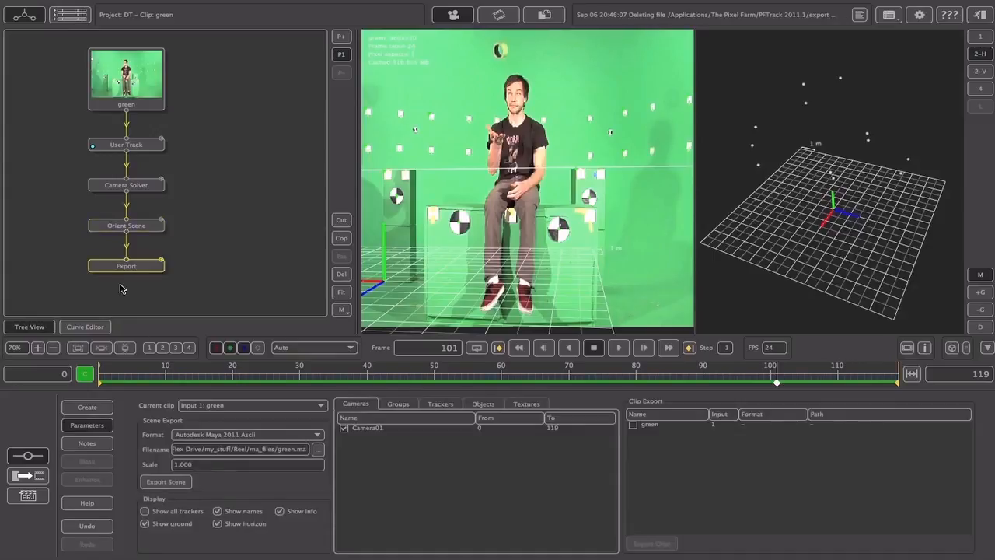
{"action": "left_click", "coordinate": [244, 438]}
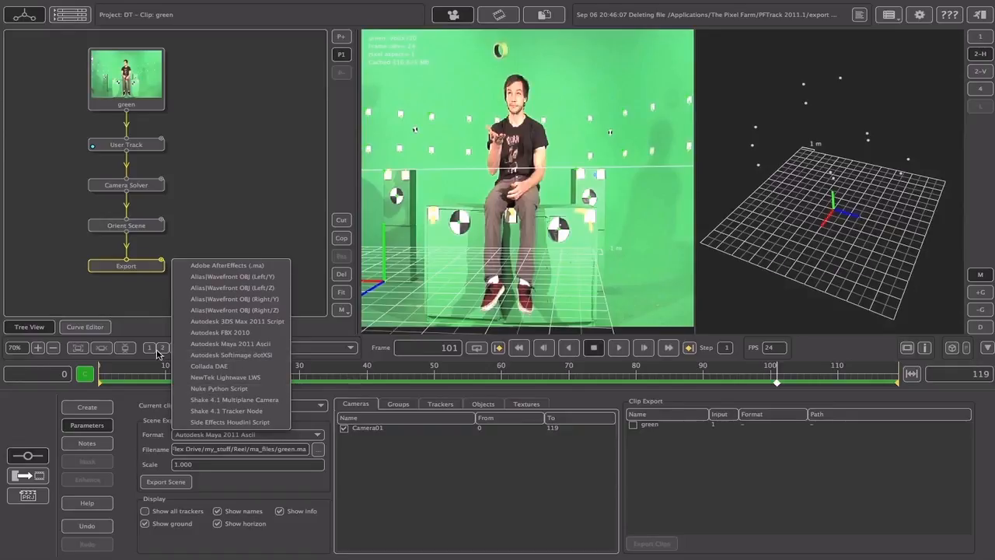
{"action": "left_click", "coordinate": [221, 347]}
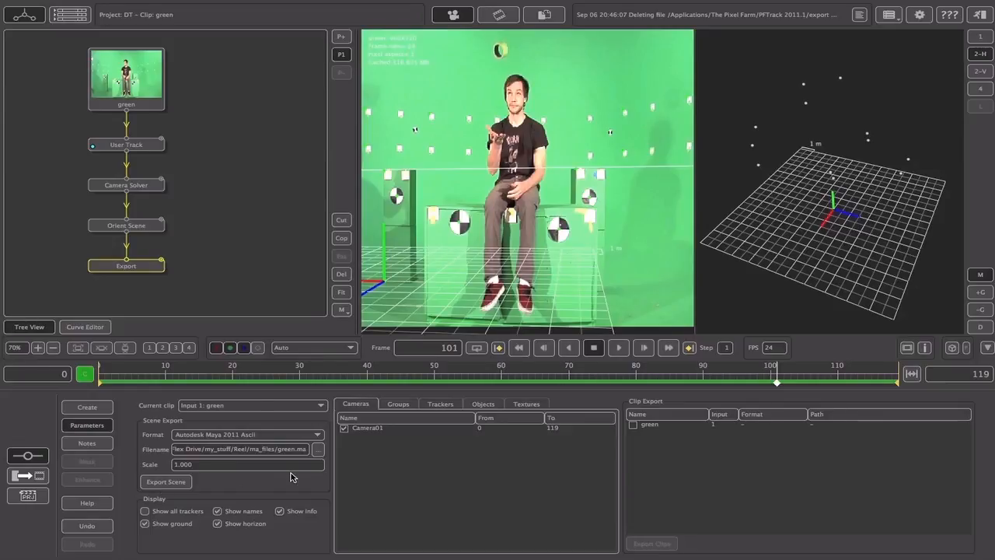
Review the trackers included in the export and try to export the scene to the preset green.ma path
{"action": "left_click", "coordinate": [436, 405]}
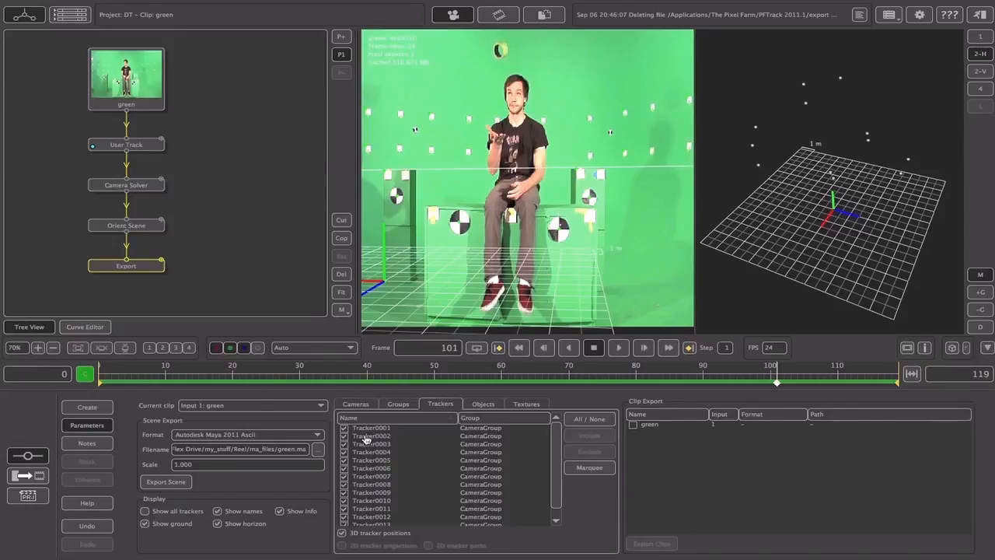
{"action": "left_click", "coordinate": [556, 502]}
{"action": "left_click", "coordinate": [555, 424]}
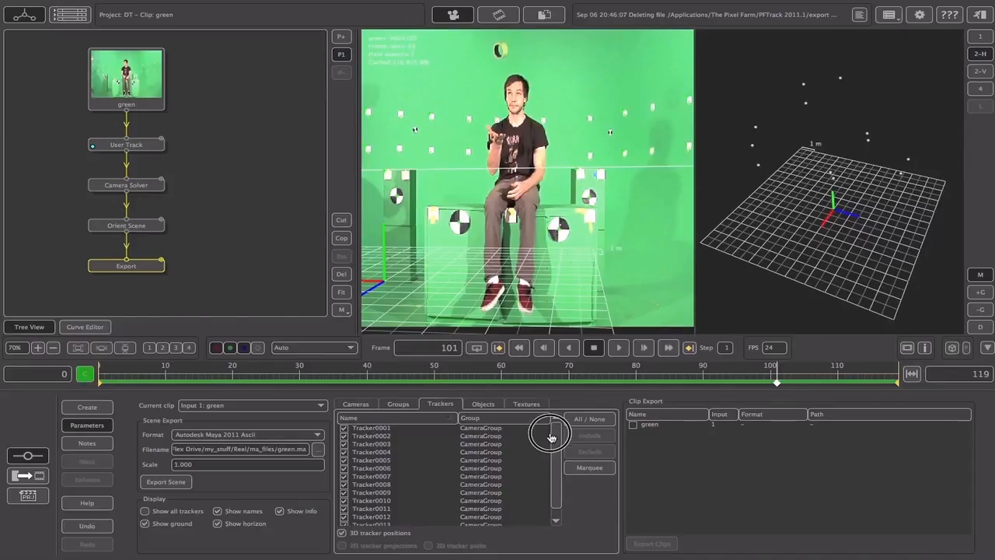
{"action": "left_click", "coordinate": [165, 482]}
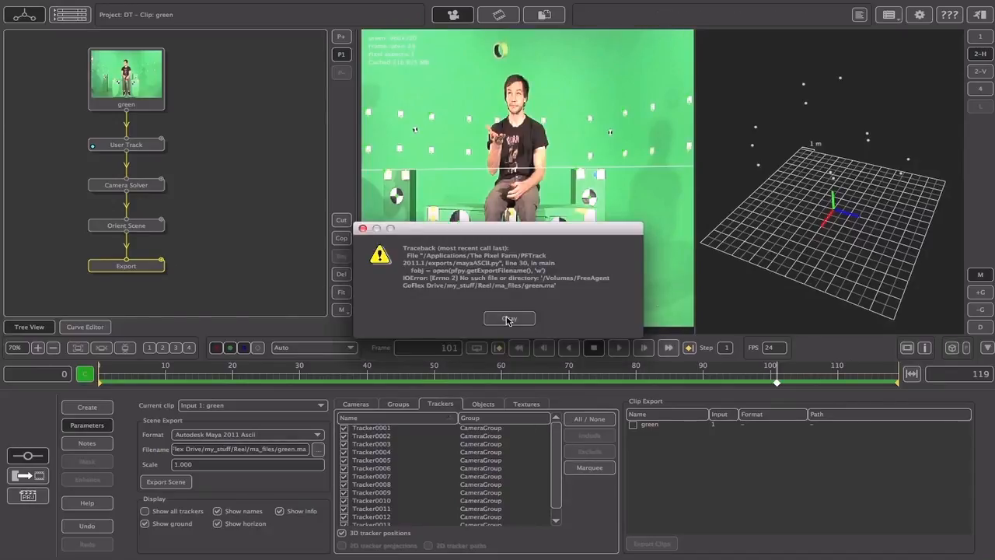
{"action": "left_click", "coordinate": [511, 318]}
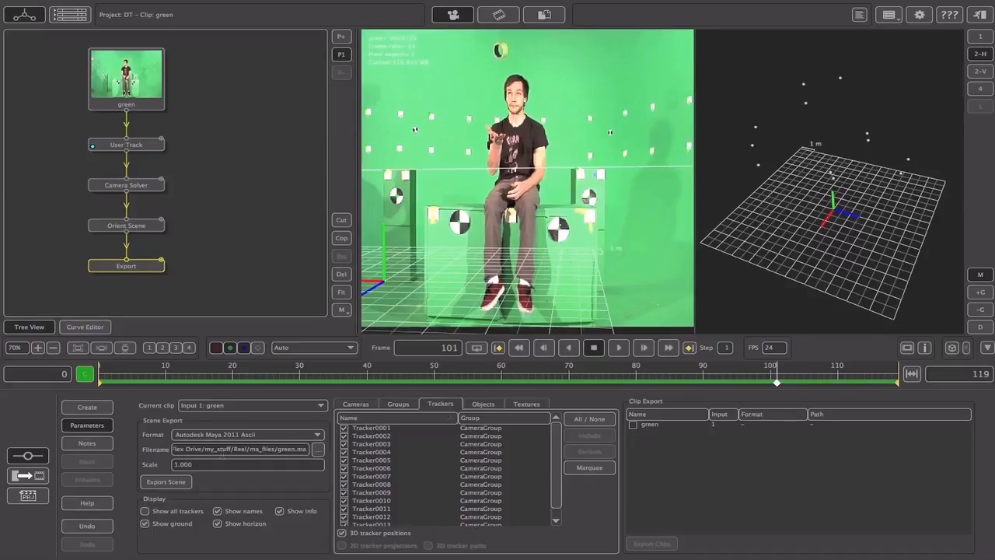
Set the export path to the DT_temp folder on the Desktop with file name green_PFT.ma and export the scene
{"action": "left_click", "coordinate": [319, 449]}
{"action": "left_click", "coordinate": [313, 250]}
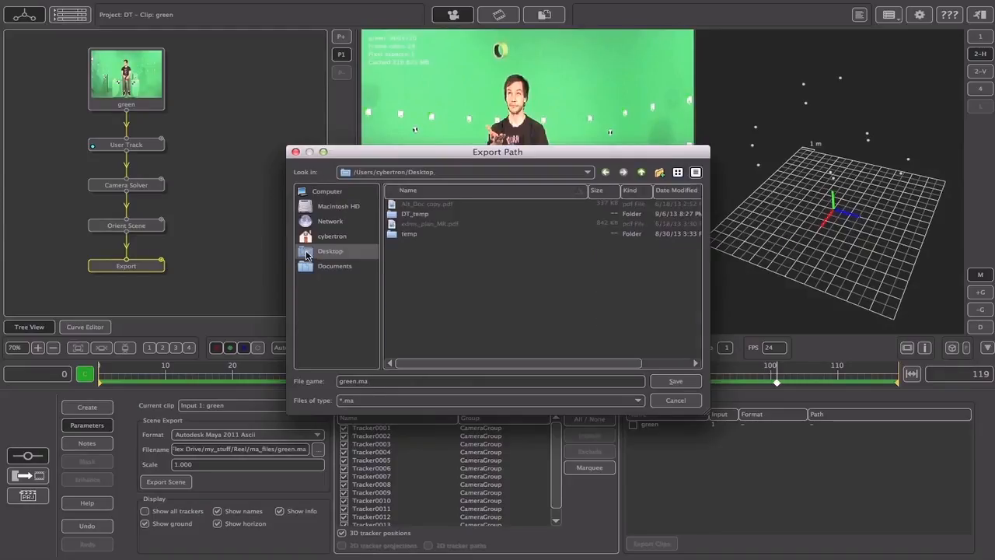
{"action": "double_click", "coordinate": [414, 218]}
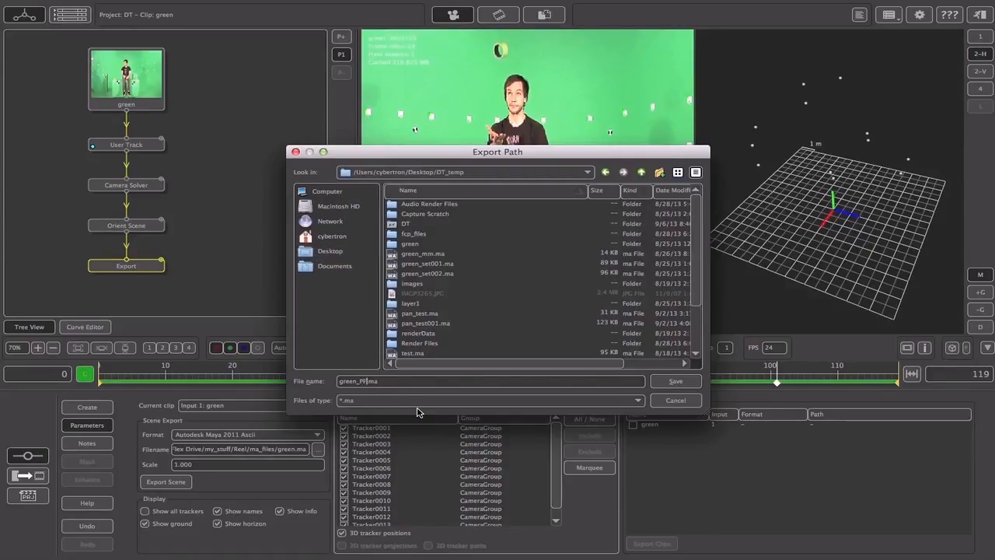
{"action": "left_click", "coordinate": [678, 382]}
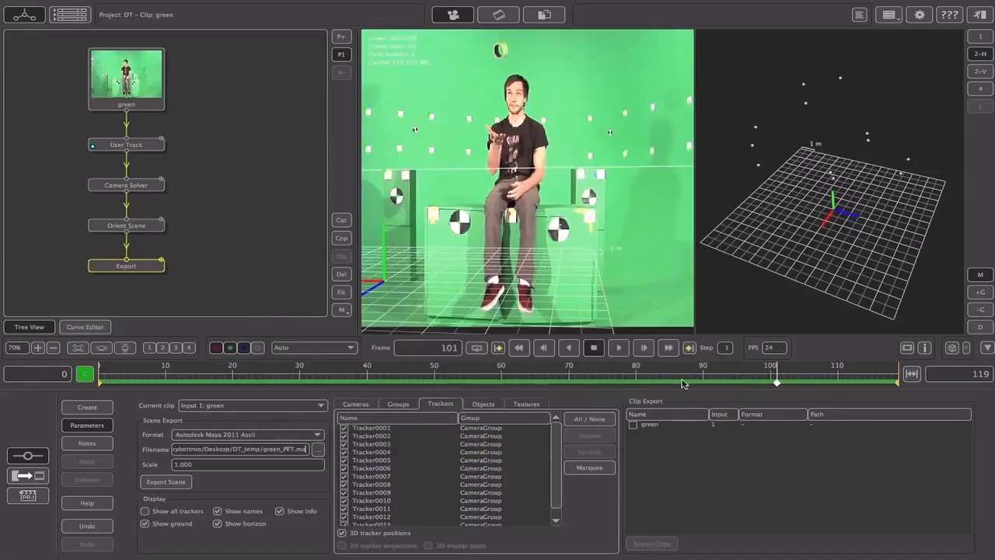
{"action": "left_click", "coordinate": [172, 482]}
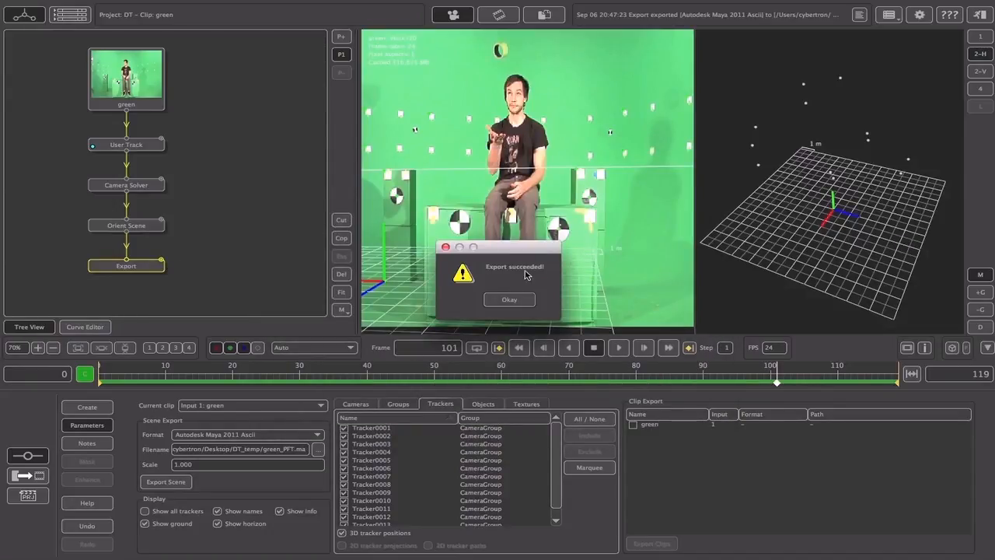
{"action": "left_click", "coordinate": [508, 298]}
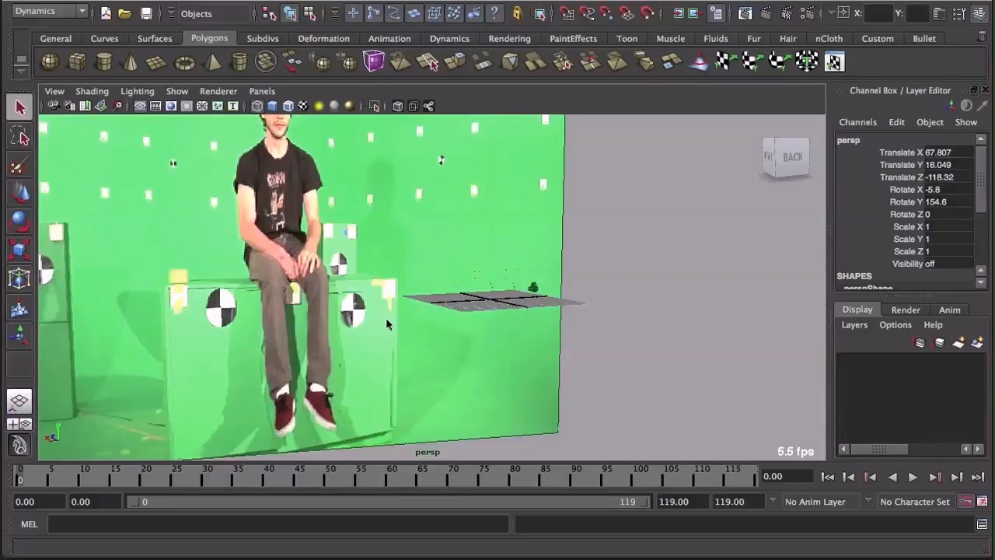
Switch to Maya and inspect the imported camera and trackers, scrubbing the timeline to frame 81
{"action": "left_click_drag", "start_coordinate": [382, 396], "coordinate": [406, 348], "text": "alt"}
{"action": "left_click_drag", "start_coordinate": [607, 276], "coordinate": [637, 322]}
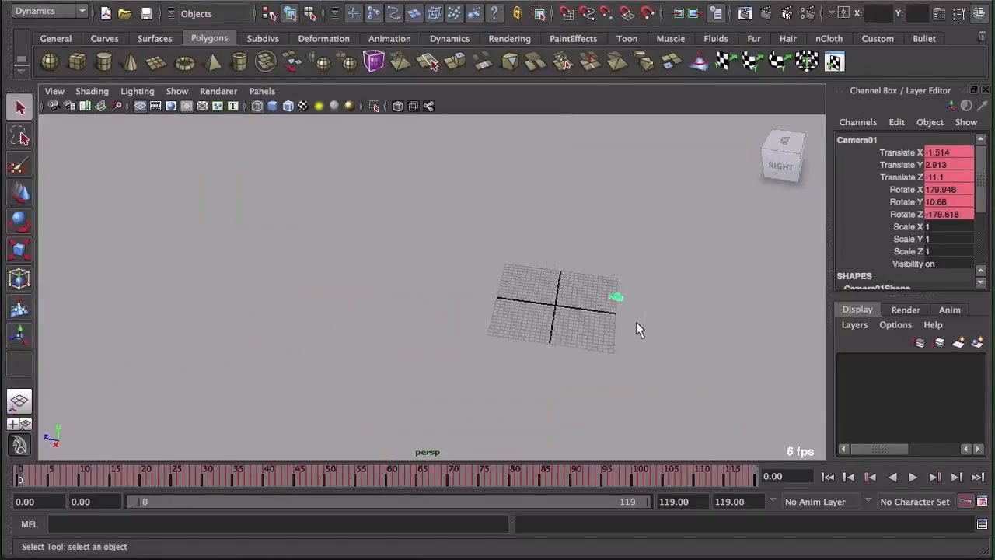
{"action": "left_click_drag", "start_coordinate": [24, 476], "coordinate": [519, 475]}
{"action": "left_click_drag", "start_coordinate": [455, 223], "coordinate": [587, 368]}
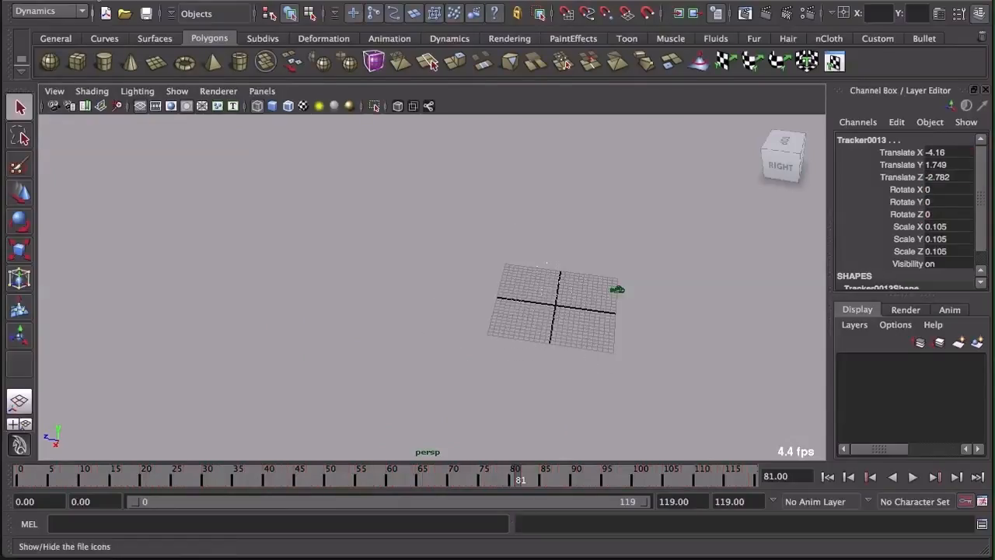
Open the Outliner, expand the pf_data group and select Camera01
{"action": "left_click", "coordinate": [253, 3]}
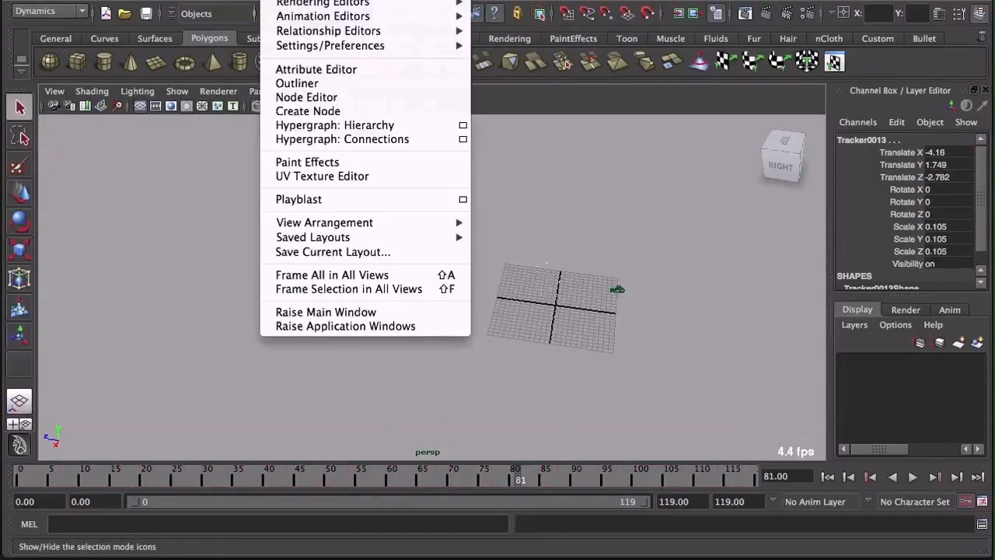
{"action": "left_click", "coordinate": [305, 84]}
{"action": "left_click_drag", "start_coordinate": [836, 134], "coordinate": [166, 117]}
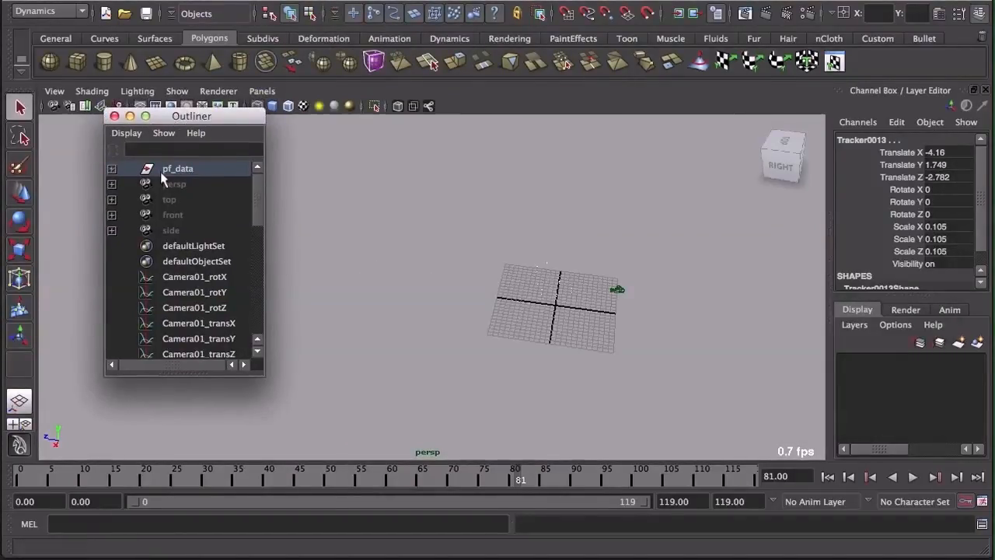
{"action": "left_click", "coordinate": [218, 170]}
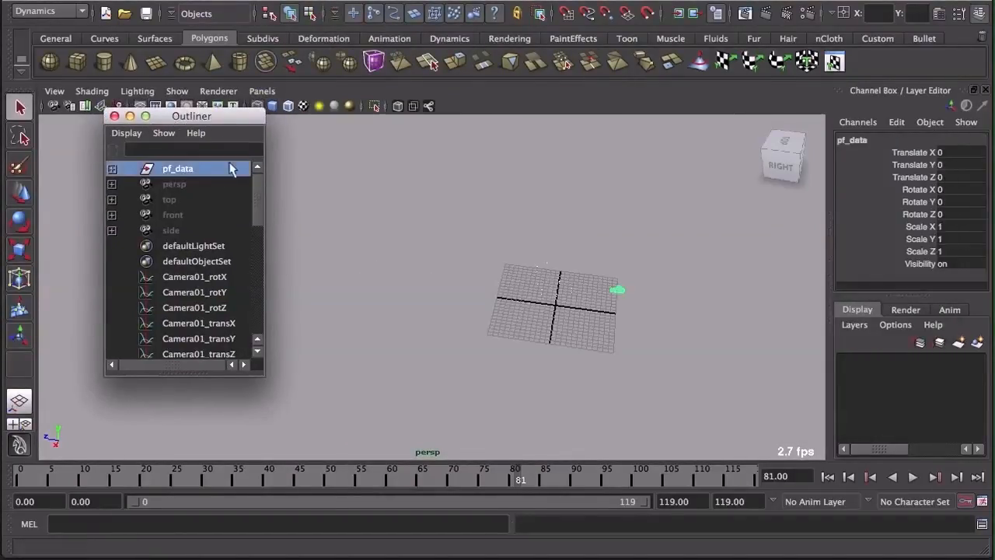
{"action": "left_click", "coordinate": [112, 169]}
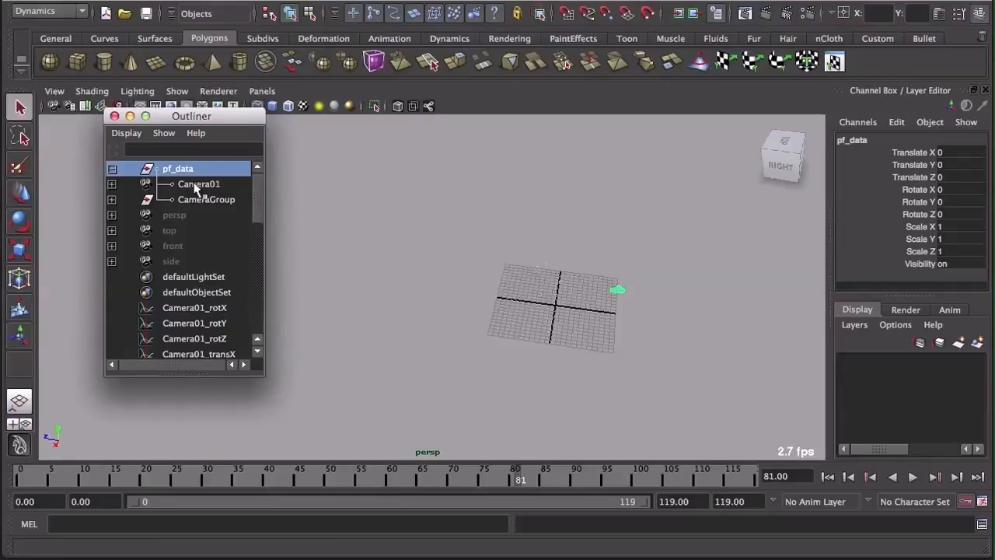
{"action": "left_click", "coordinate": [197, 185]}
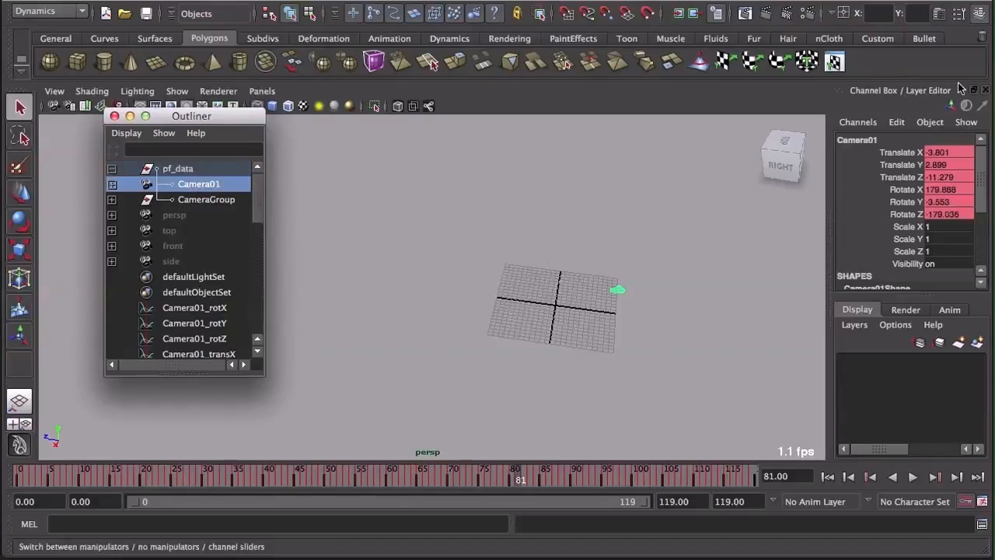
In Camera01Shape's attributes, append 00000 to the clip plane value and set Fit Resolution Gate to Horizontal
{"action": "key", "text": "ctrl+a"}
{"action": "left_click", "coordinate": [748, 307]}
{"action": "type", "text": "00000"}
{"action": "left_click_drag", "start_coordinate": [961, 294], "coordinate": [961, 308]}
{"action": "left_click", "coordinate": [793, 294]}
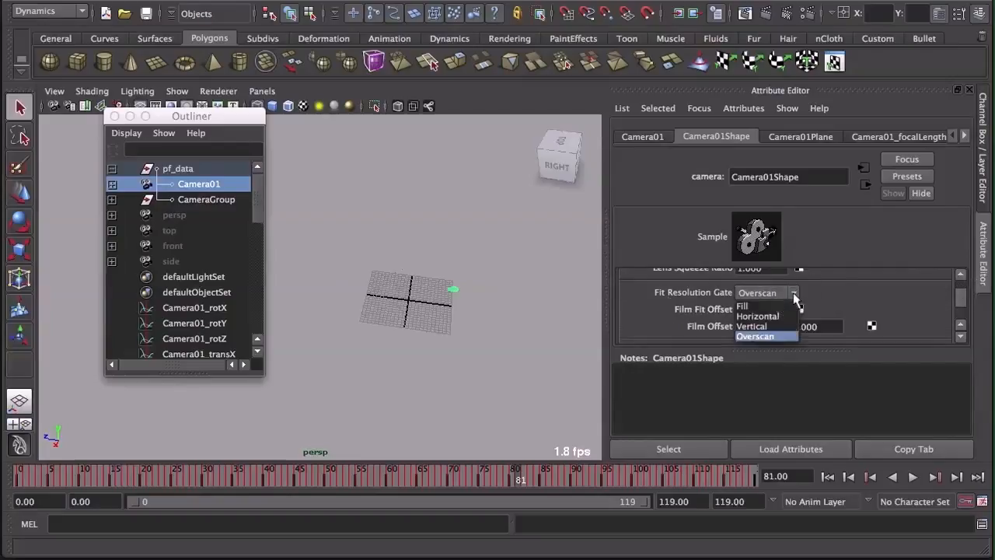
{"action": "left_click", "coordinate": [774, 316]}
Display Camera01's image plane only when looking through the camera, choose its display mode and set its depth to 50
{"action": "left_click", "coordinate": [805, 138]}
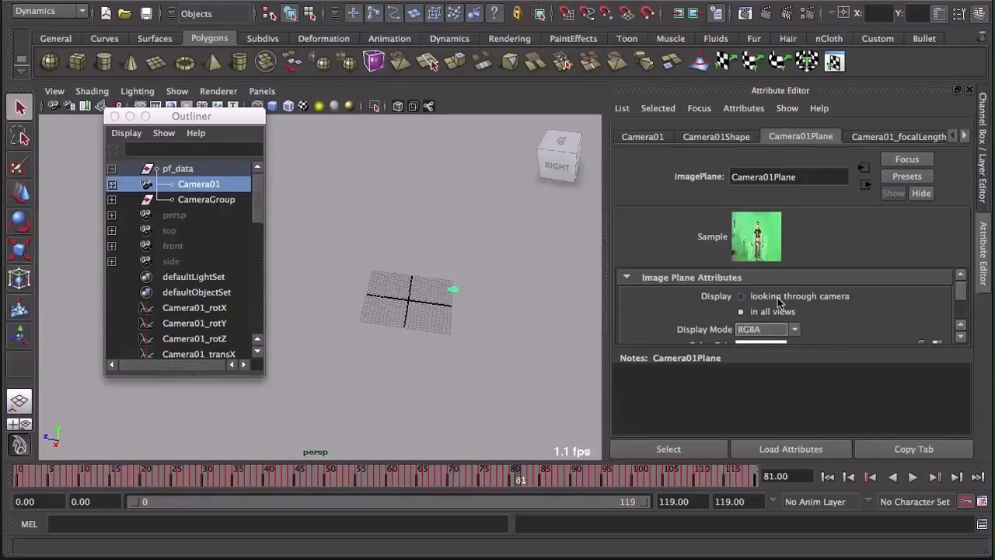
{"action": "left_click", "coordinate": [778, 298]}
{"action": "left_click", "coordinate": [794, 331]}
{"action": "left_click", "coordinate": [782, 370]}
{"action": "left_click_drag", "start_coordinate": [959, 291], "coordinate": [960, 310]}
{"action": "left_click", "coordinate": [770, 286]}
{"action": "type", "text": "50"}
Move the Outliner aside, switch to the four-view layout and make the top view look through Camera01
{"action": "left_click_drag", "start_coordinate": [224, 115], "coordinate": [744, 104]}
{"action": "key", "text": "space"}
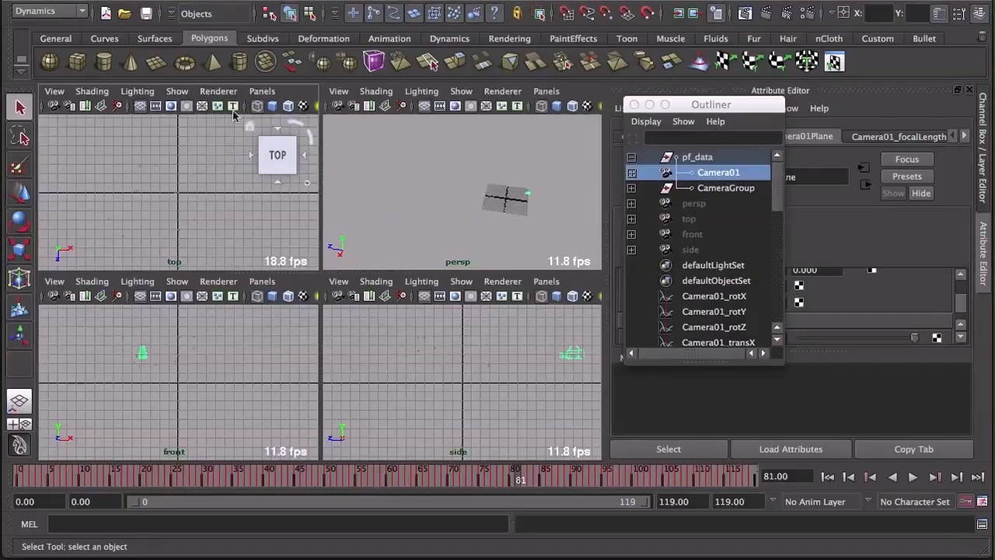
{"action": "left_click", "coordinate": [262, 91]}
{"action": "left_click", "coordinate": [311, 149]}
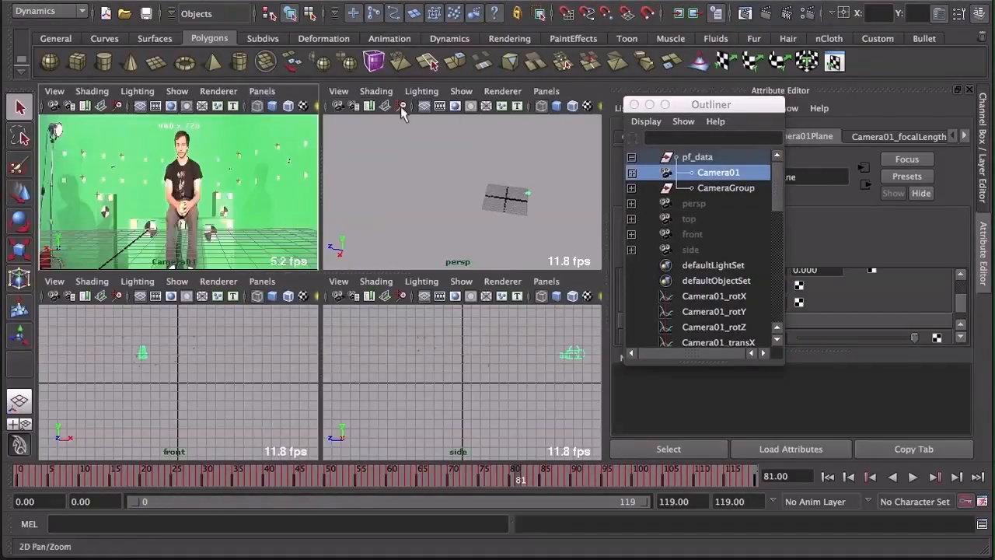
Turn on the film gate and hide the grid in the Camera01 view, and run through the timeline to check the track
{"action": "left_click", "coordinate": [156, 106]}
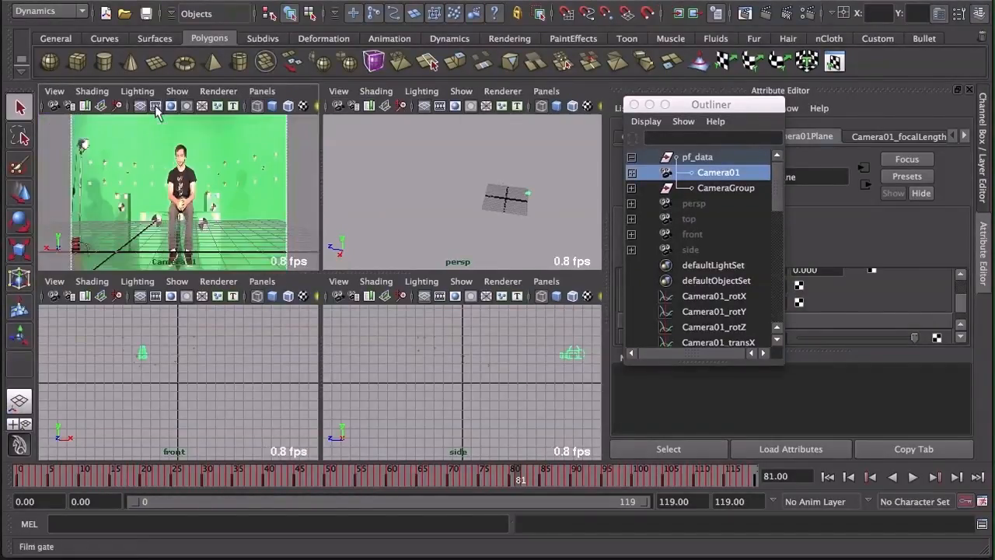
{"action": "left_click", "coordinate": [140, 107]}
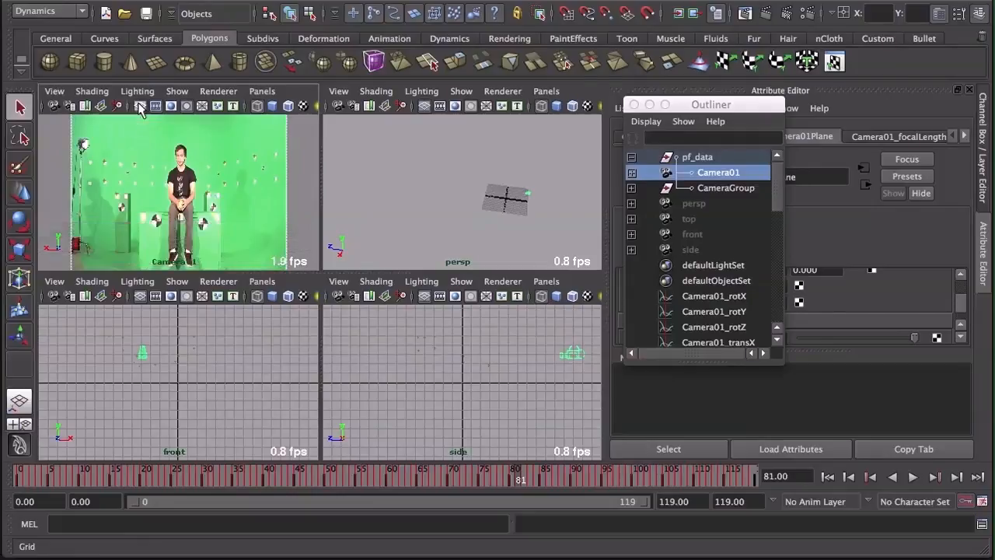
{"action": "left_click_drag", "start_coordinate": [24, 473], "coordinate": [606, 461]}
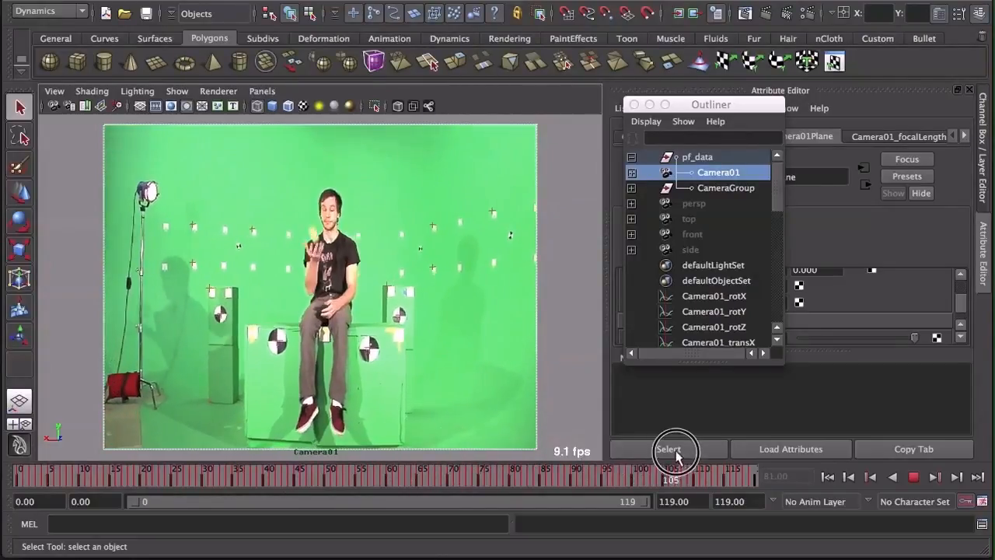
{"action": "left_click", "coordinate": [18, 475]}
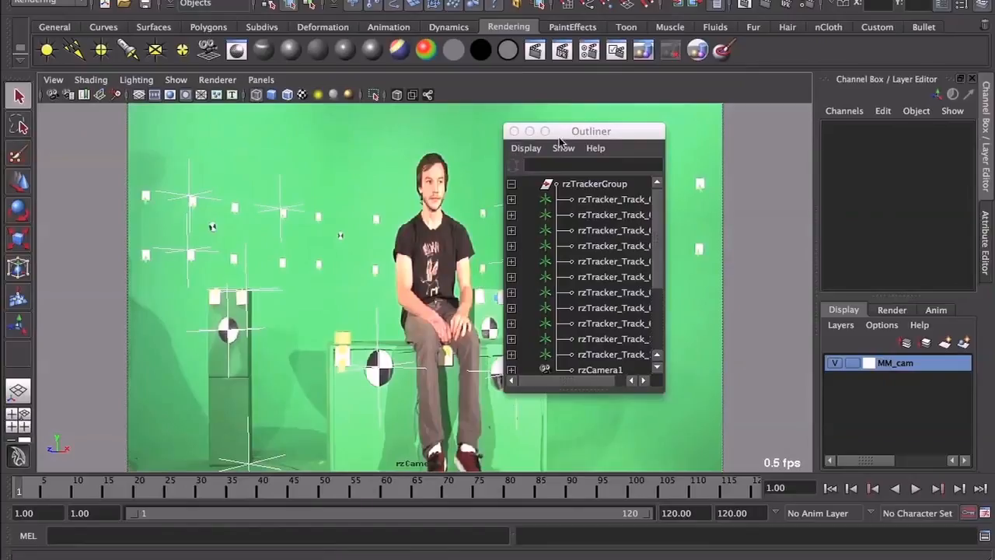
In the scene with the rzTracker group, select rzCamera1 and lock its translate, rotate and scale channels
{"action": "left_click_drag", "start_coordinate": [654, 233], "coordinate": [662, 291]}
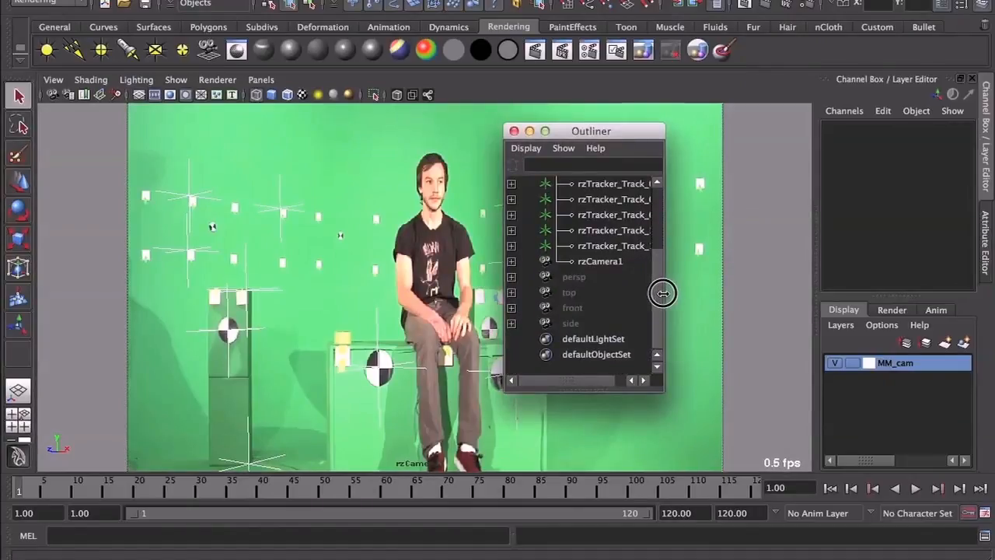
{"action": "left_click", "coordinate": [596, 263]}
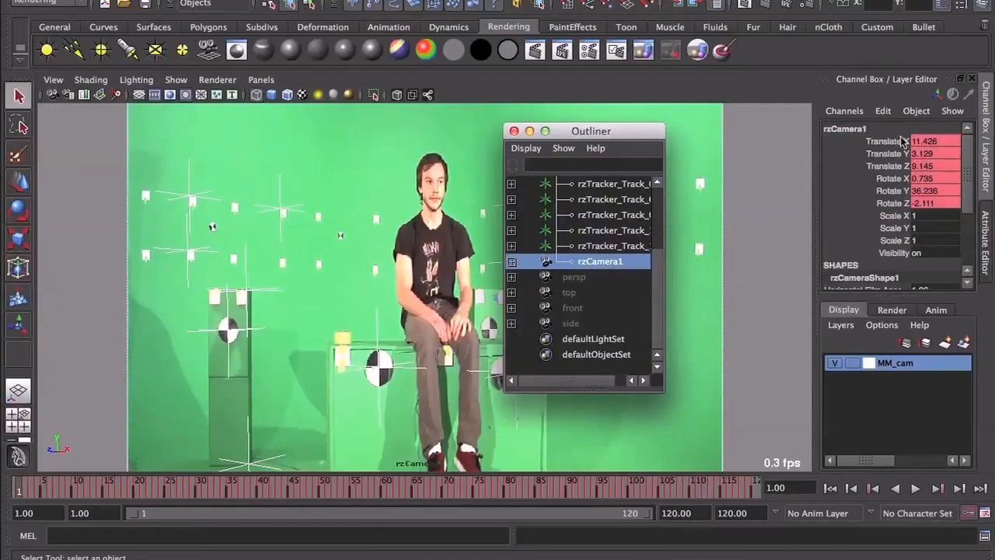
{"action": "left_click_drag", "start_coordinate": [898, 140], "coordinate": [902, 243]}
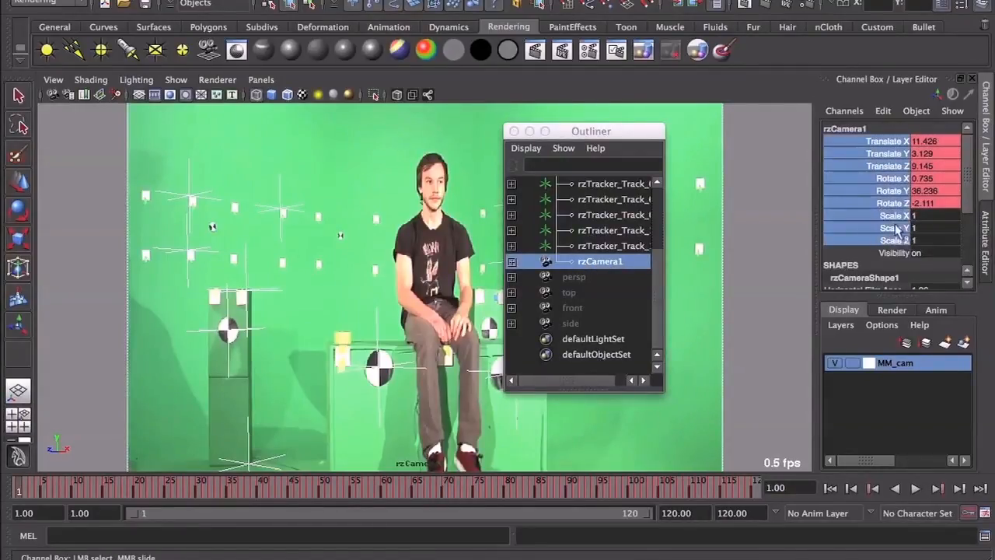
{"action": "right_click", "coordinate": [877, 192]}
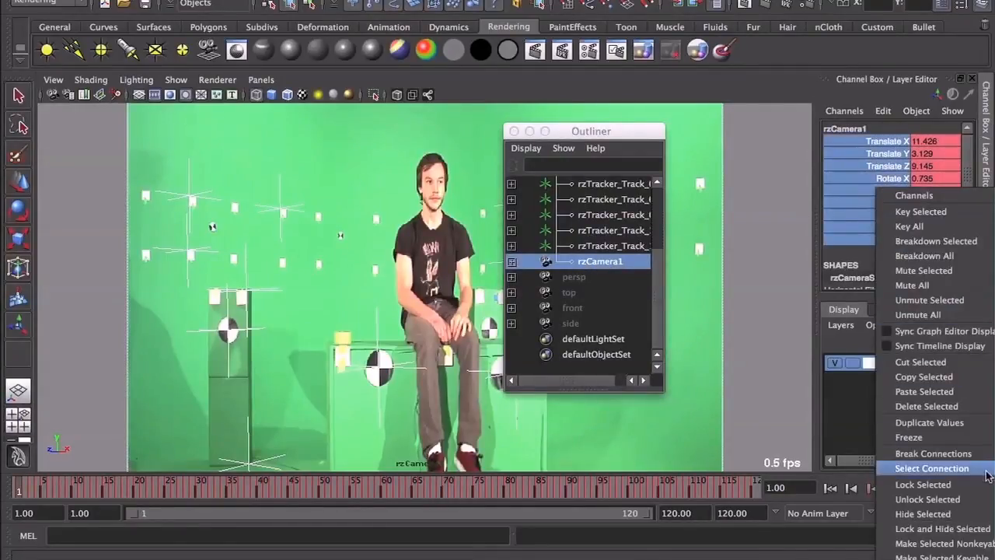
{"action": "left_click", "coordinate": [924, 484]}
Lock the Focal Length channel of rzCamera1's shape
{"action": "left_click_drag", "start_coordinate": [972, 214], "coordinate": [970, 255]}
{"action": "left_click", "coordinate": [902, 216]}
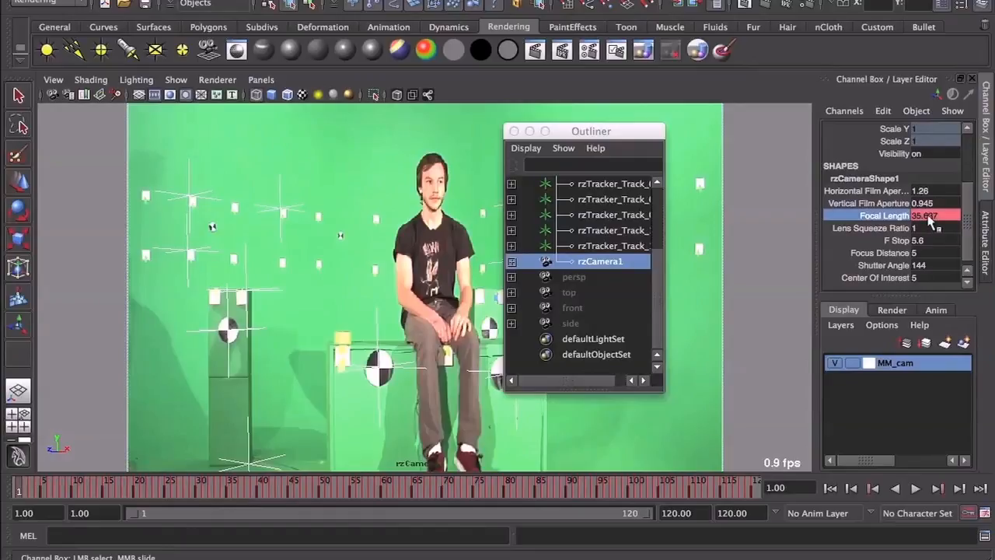
{"action": "right_click", "coordinate": [884, 219]}
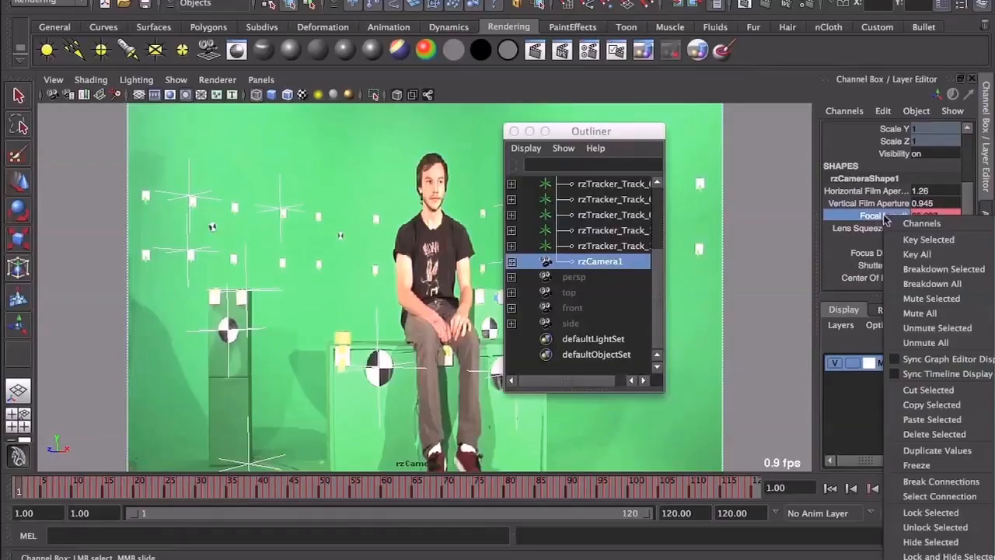
{"action": "left_click", "coordinate": [949, 515]}
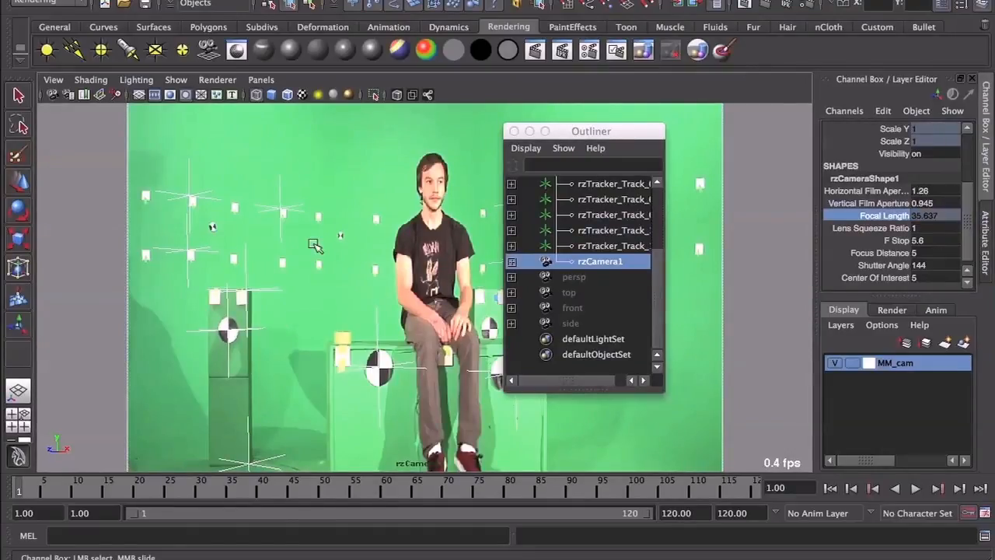
In the perspective view, create a tall polygon cube on the grid among the trackers, centred at about X 1.47, Y 2.89, Z -2.02
{"action": "key", "text": "space"}
{"action": "key", "text": "space"}
{"action": "left_click_drag", "start_coordinate": [583, 131], "coordinate": [805, 126]}
{"action": "left_click_drag", "start_coordinate": [486, 233], "coordinate": [396, 288], "text": "alt"}
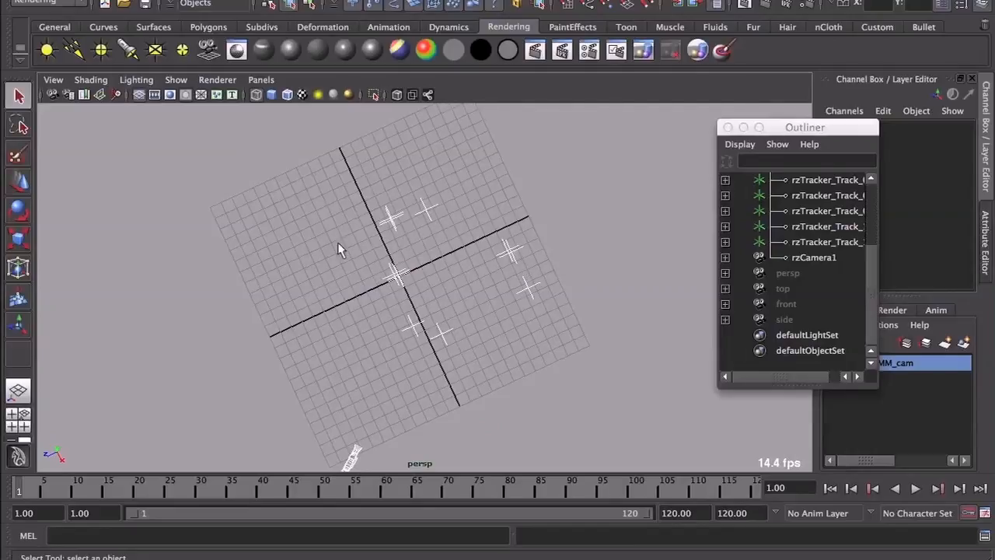
{"action": "left_click_drag", "start_coordinate": [291, 300], "coordinate": [330, 195], "text": "alt"}
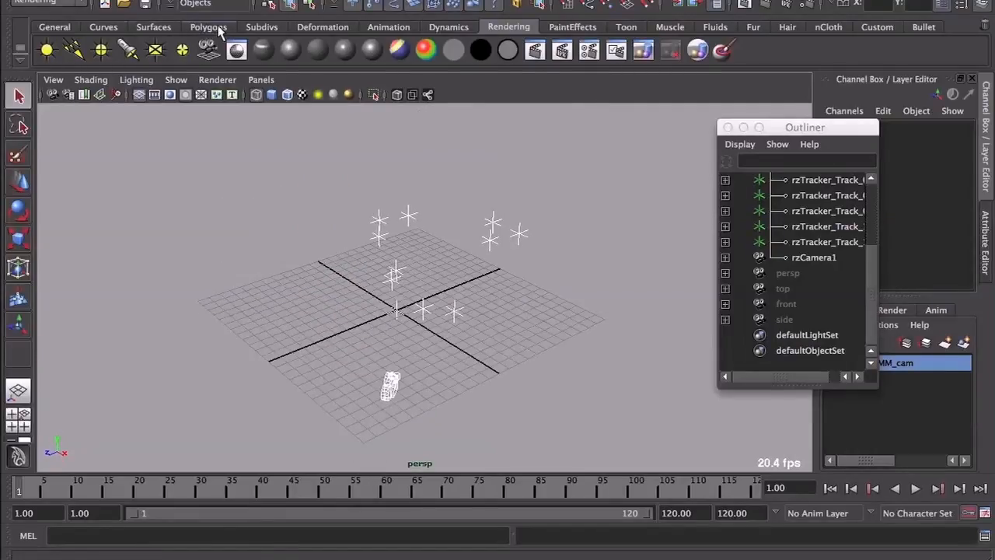
{"action": "left_click", "coordinate": [208, 28]}
{"action": "left_click", "coordinate": [76, 52]}
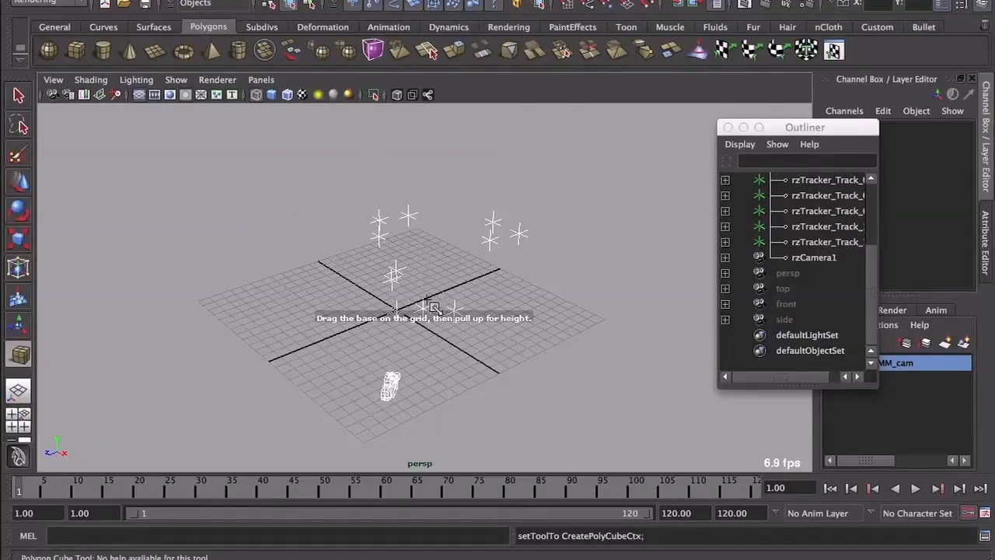
{"action": "left_click_drag", "start_coordinate": [432, 305], "coordinate": [433, 239]}
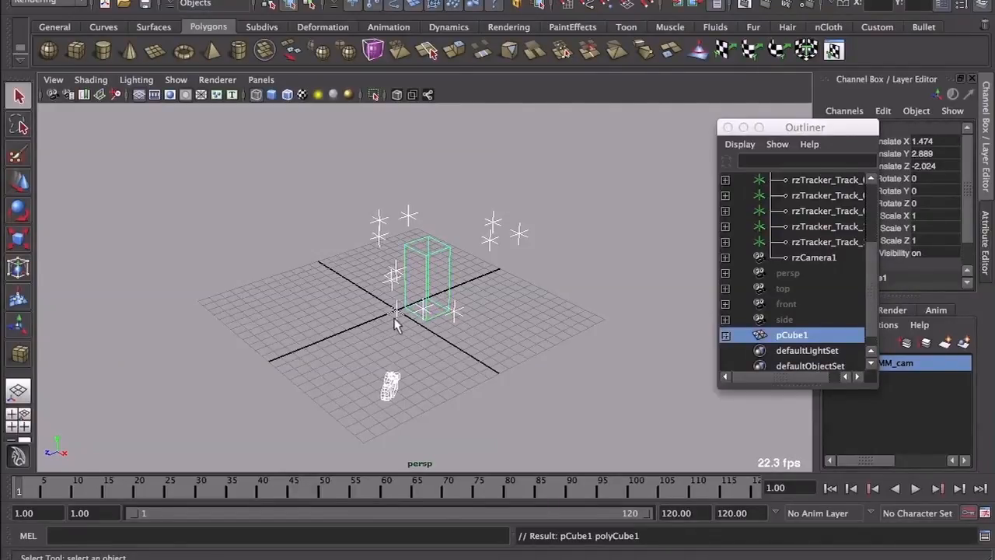
Check the cube through the rzCamera1 view and assign it to a new display layer
{"action": "key", "text": "space"}
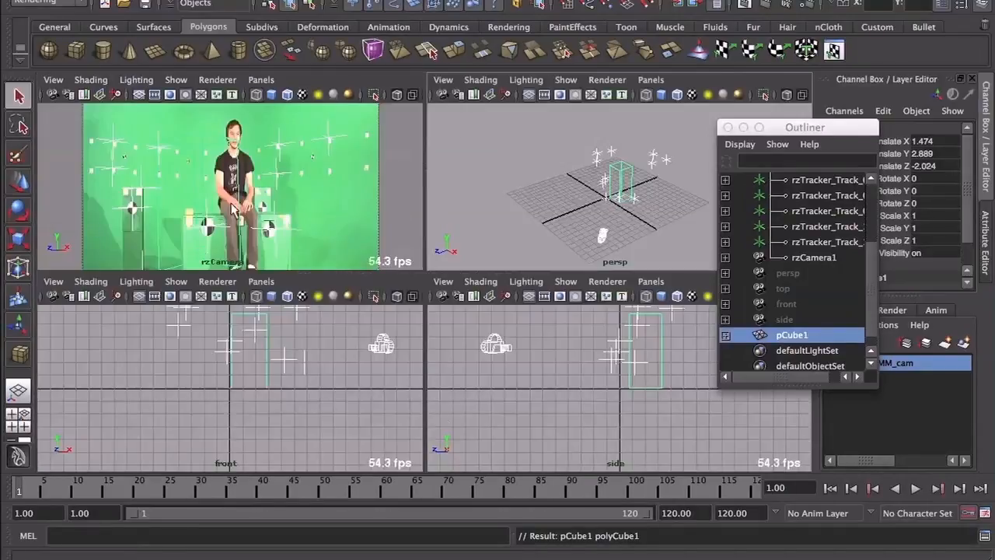
{"action": "key", "text": "space"}
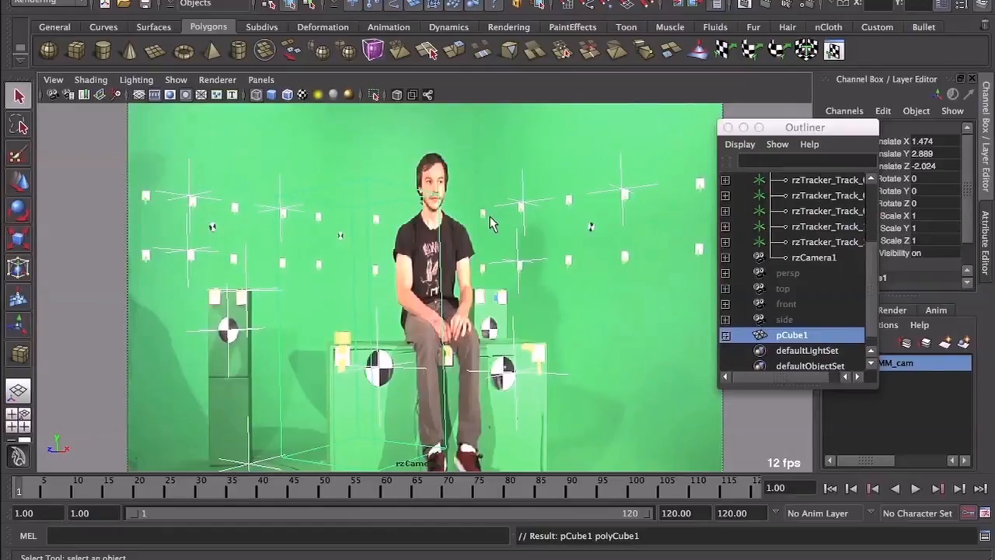
{"action": "left_click_drag", "start_coordinate": [787, 129], "coordinate": [728, 122]}
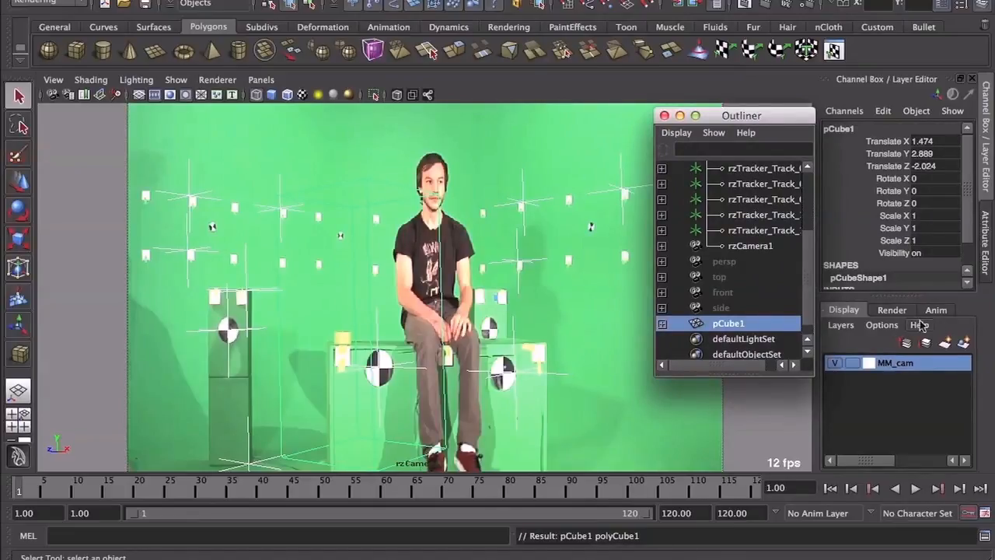
{"action": "left_click", "coordinate": [963, 343]}
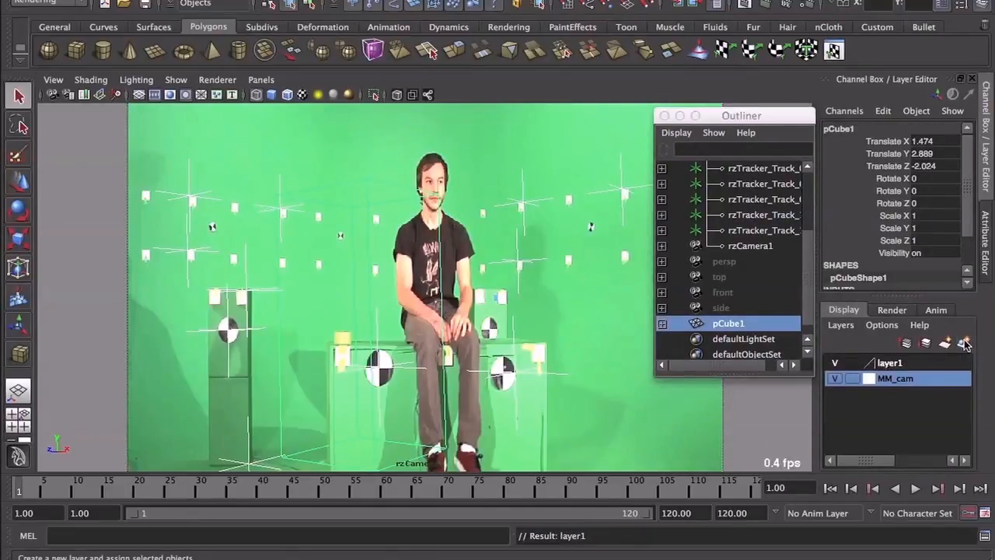
Rename the cube's new display layer proxy_geo and give it a yellow colour
{"action": "double_click", "coordinate": [889, 362]}
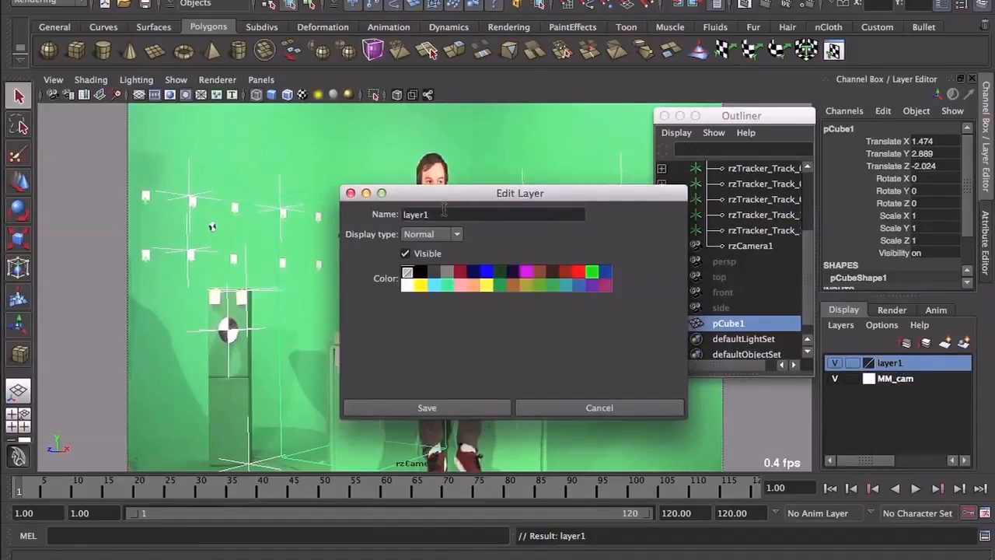
{"action": "type", "text": "proxy_geo"}
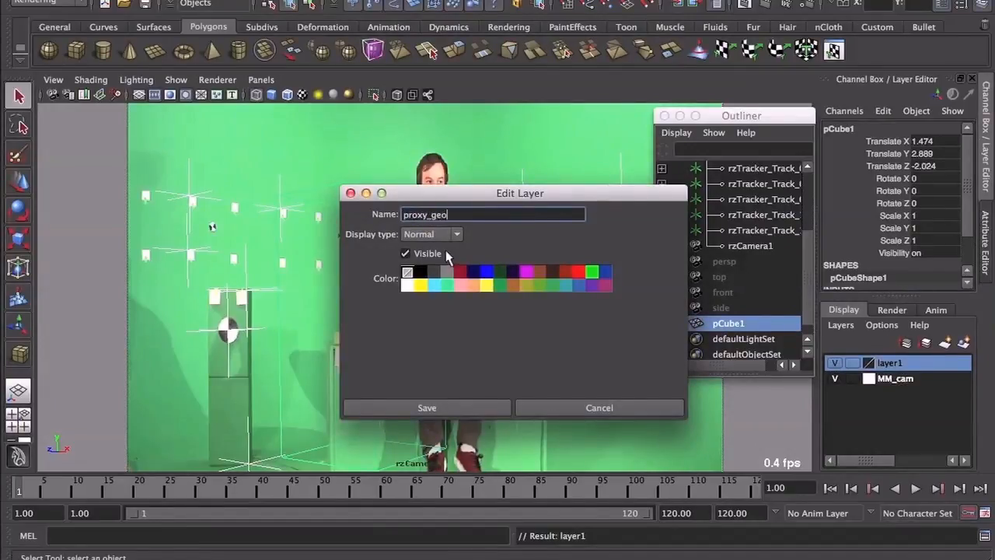
{"action": "left_click", "coordinate": [420, 286]}
{"action": "left_click", "coordinate": [410, 407]}
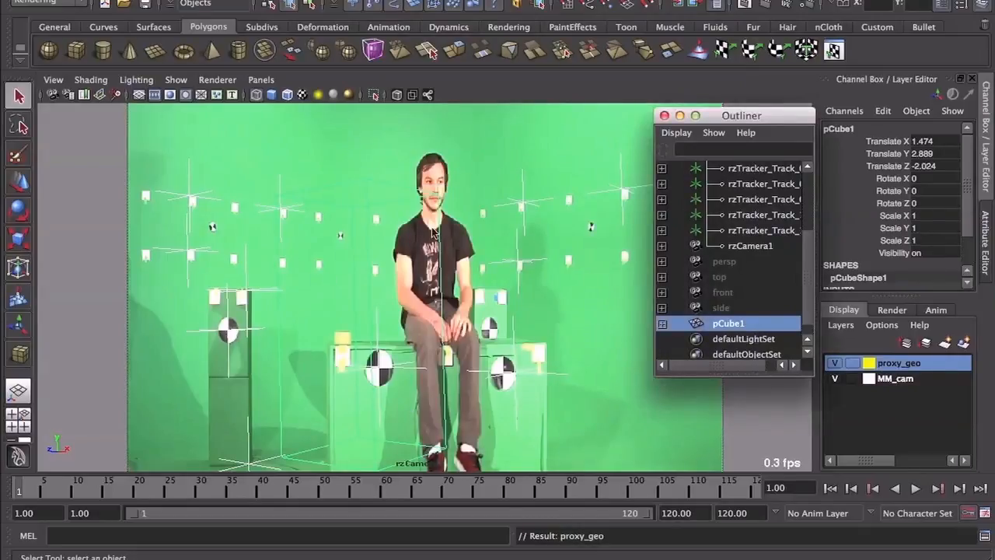
{"action": "left_click", "coordinate": [746, 417]}
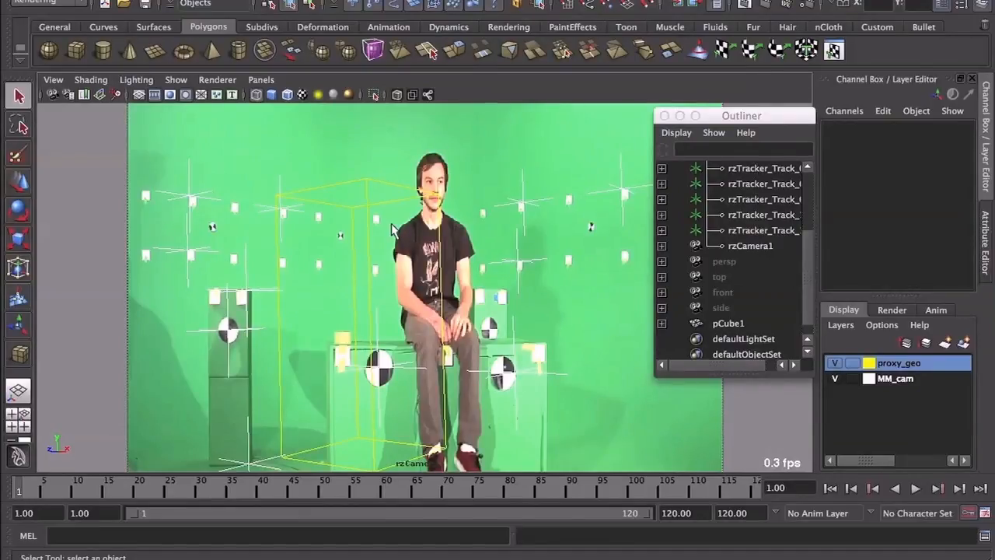
Examine the cube's position relative to the trackers in the perspective view and against the footage through rzCamera1
{"action": "key", "text": "space"}
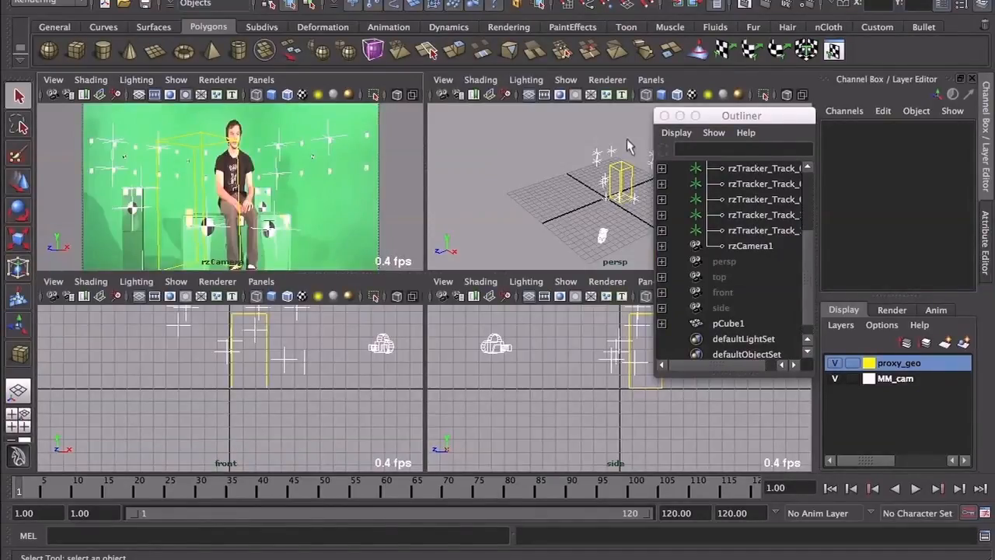
{"action": "left_click_drag", "start_coordinate": [719, 116], "coordinate": [773, 116]}
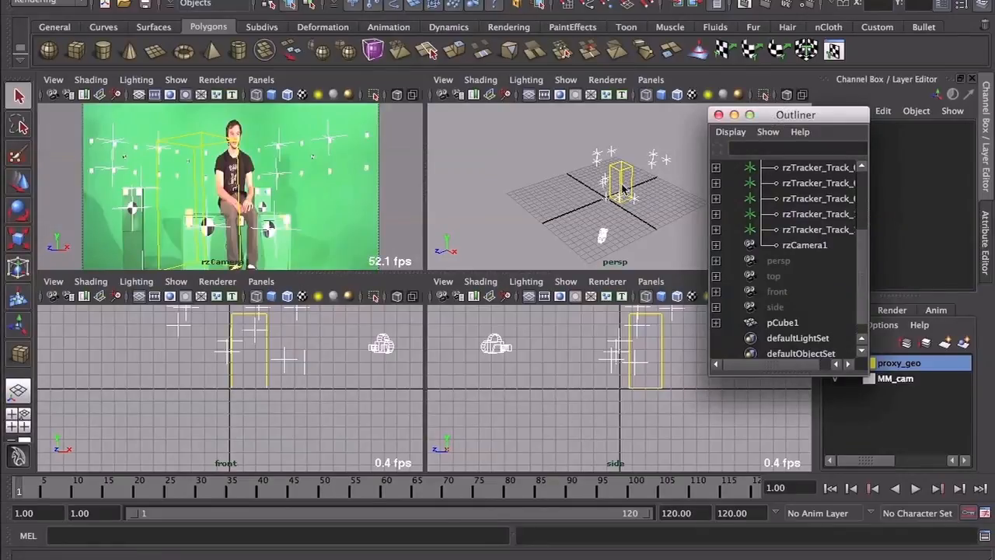
{"action": "left_click", "coordinate": [622, 179]}
{"action": "key", "text": "space"}
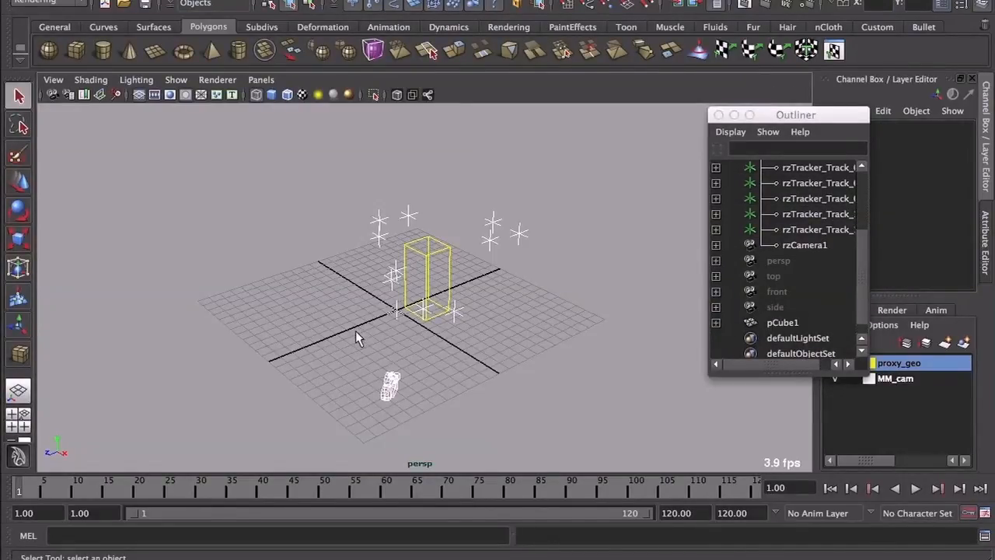
{"action": "left_click", "coordinate": [405, 261]}
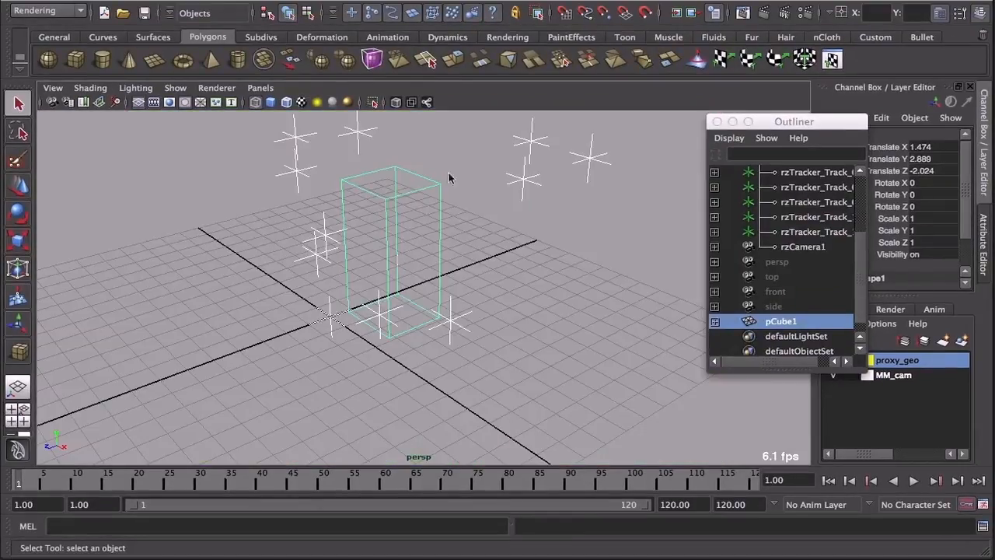
{"action": "key", "text": "space"}
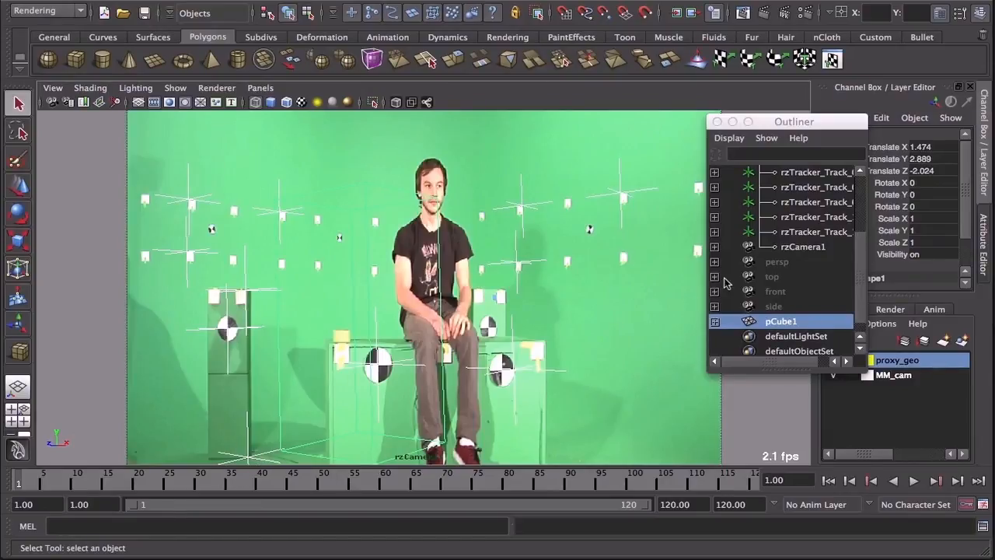
Move rzTrackerGroup so its origin snaps to a bottom corner of the cube, at X 2.809, Y 0, Z -0.78
{"action": "scroll", "coordinate": [862, 225], "scroll_direction": "up", "scroll_amount": 5}
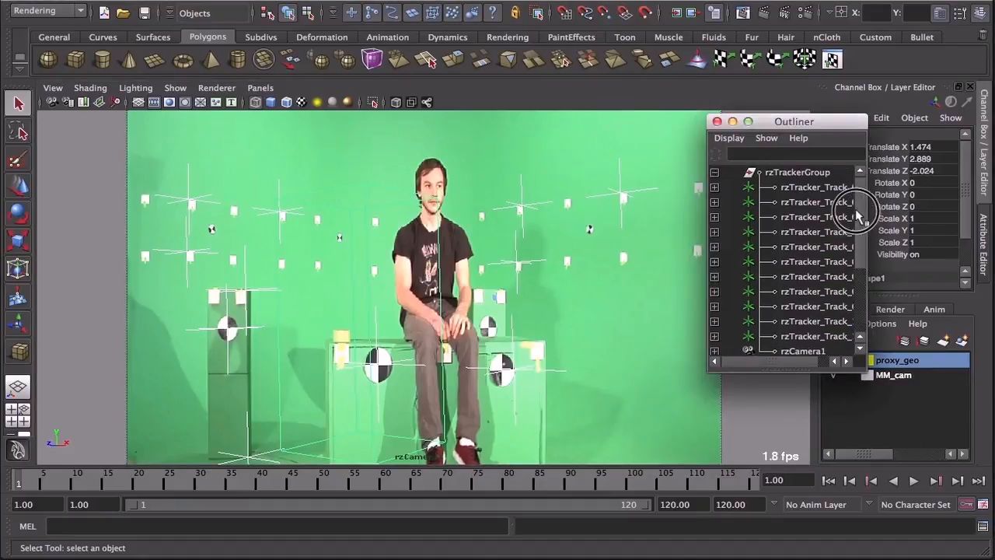
{"action": "left_click", "coordinate": [793, 172]}
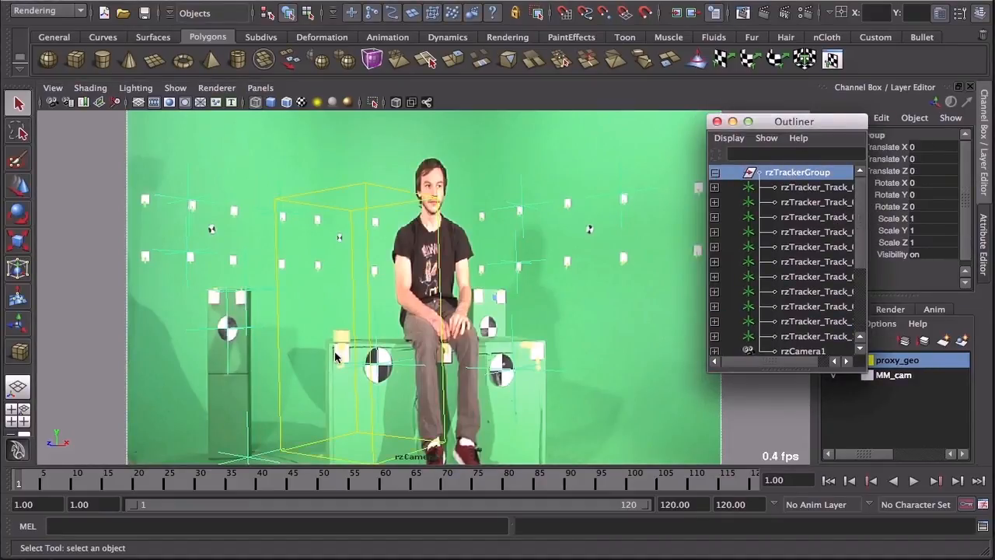
{"action": "key", "text": "space"}
{"action": "key", "text": "w"}
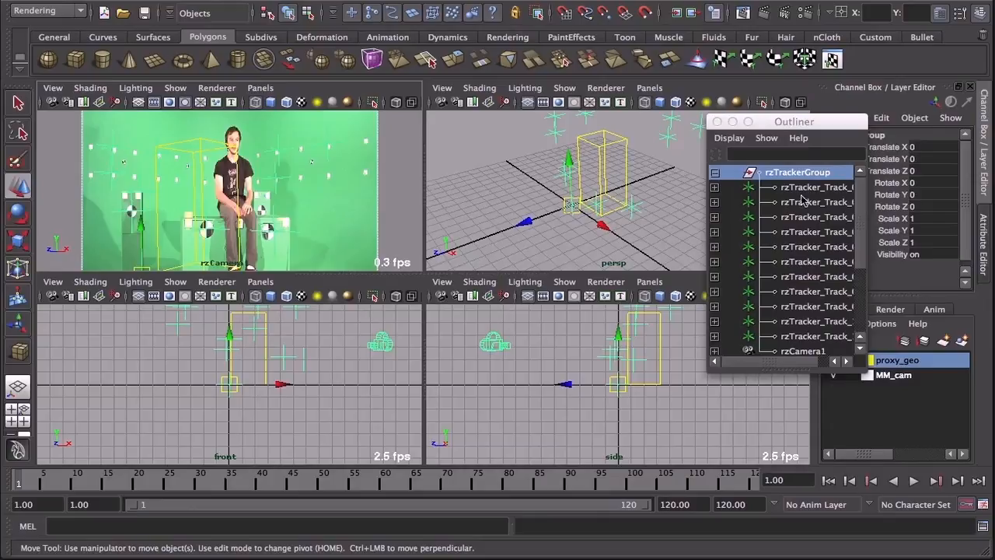
{"action": "mouse_move", "coordinate": [864, 195]}
{"action": "left_mouse_down"}
{"action": "mouse_move", "coordinate": [861, 227]}
{"action": "mouse_move", "coordinate": [860, 189]}
{"action": "left_mouse_up"}
{"action": "left_click", "coordinate": [573, 215]}
{"action": "key", "text": "v"}
{"action": "left_click_drag", "start_coordinate": [574, 213], "coordinate": [609, 147]}
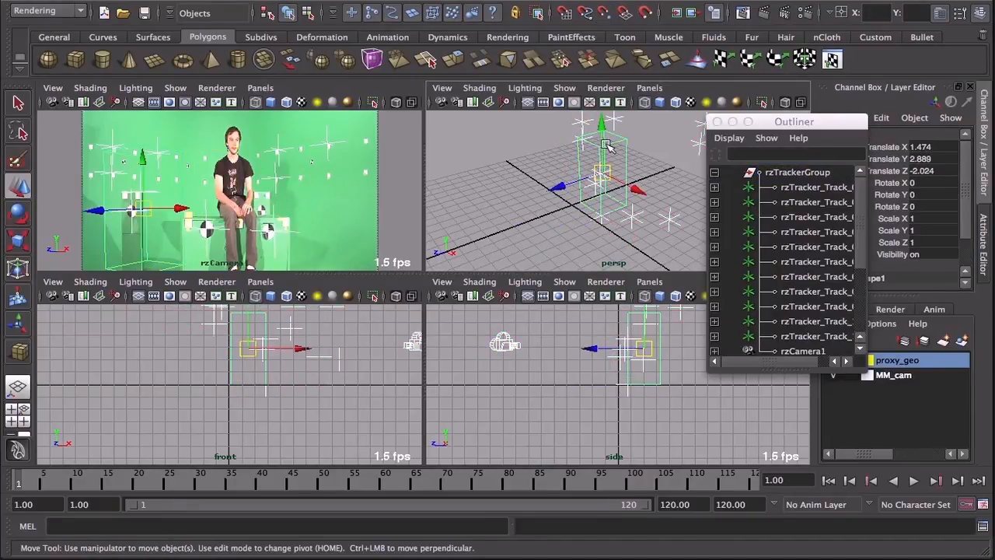
Snap the cube's pivot to the bottom corner where the tracker group's origin sits
{"action": "left_click_drag", "start_coordinate": [549, 196], "coordinate": [600, 180], "text": "alt"}
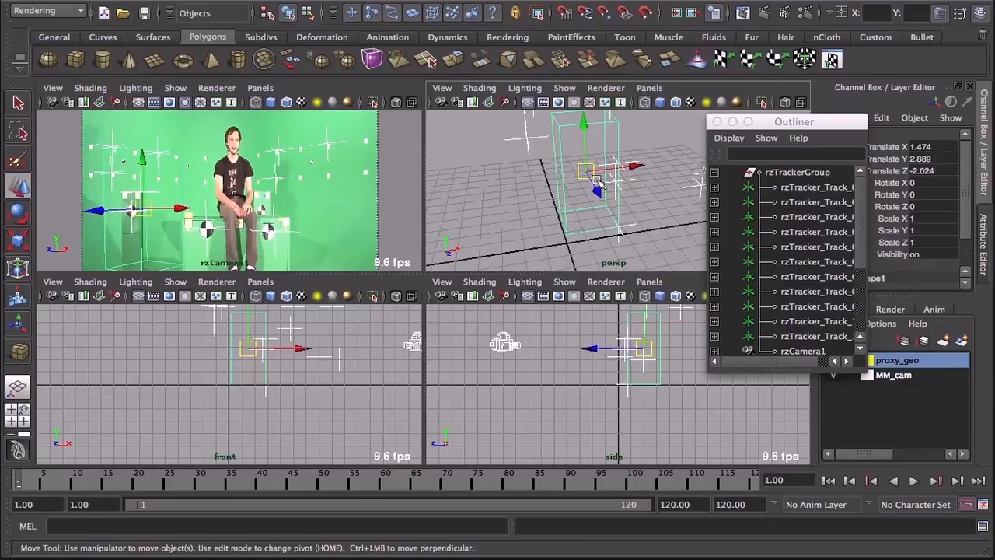
{"action": "key", "text": "Home"}
{"action": "key", "text": "v"}
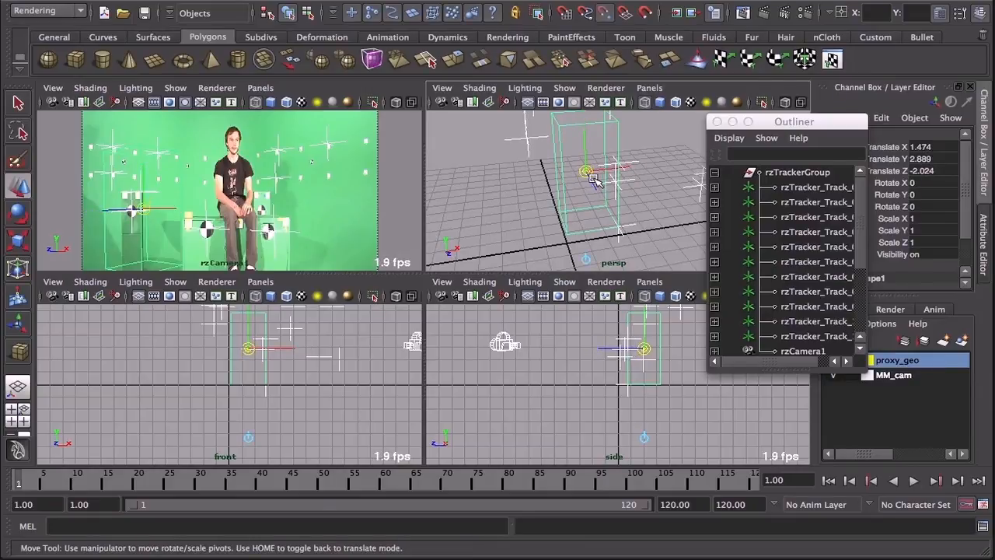
{"action": "left_click_drag", "start_coordinate": [586, 172], "coordinate": [620, 227]}
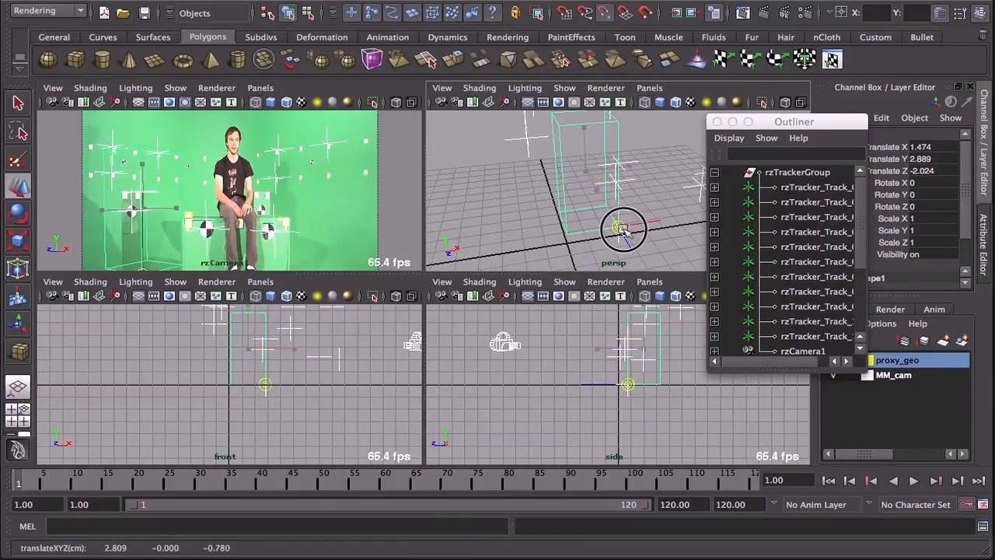
{"action": "key", "text": "Home"}
{"action": "left_click", "coordinate": [11, 240]}
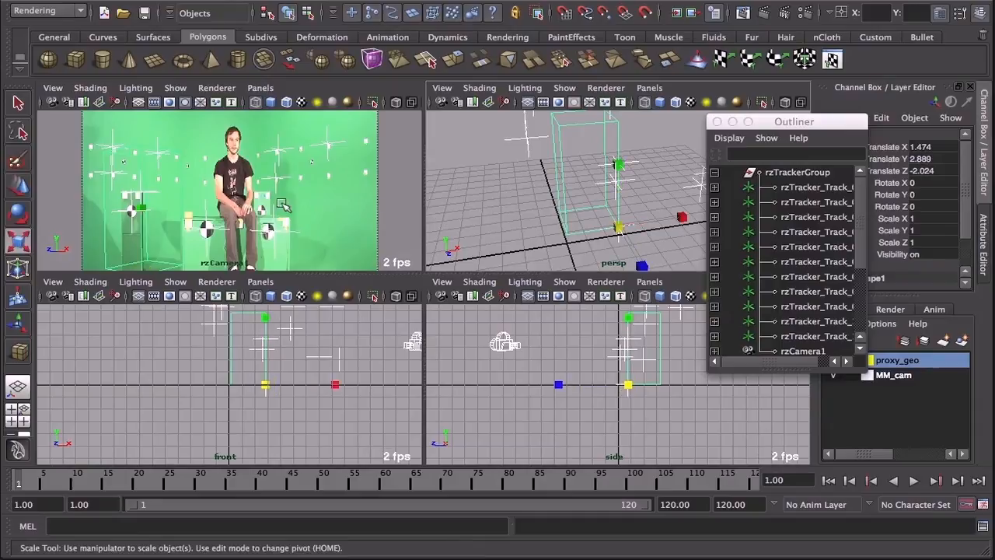
{"action": "left_click", "coordinate": [682, 219]}
{"action": "left_click_drag", "start_coordinate": [682, 218], "coordinate": [657, 222]}
{"action": "key", "text": "z"}
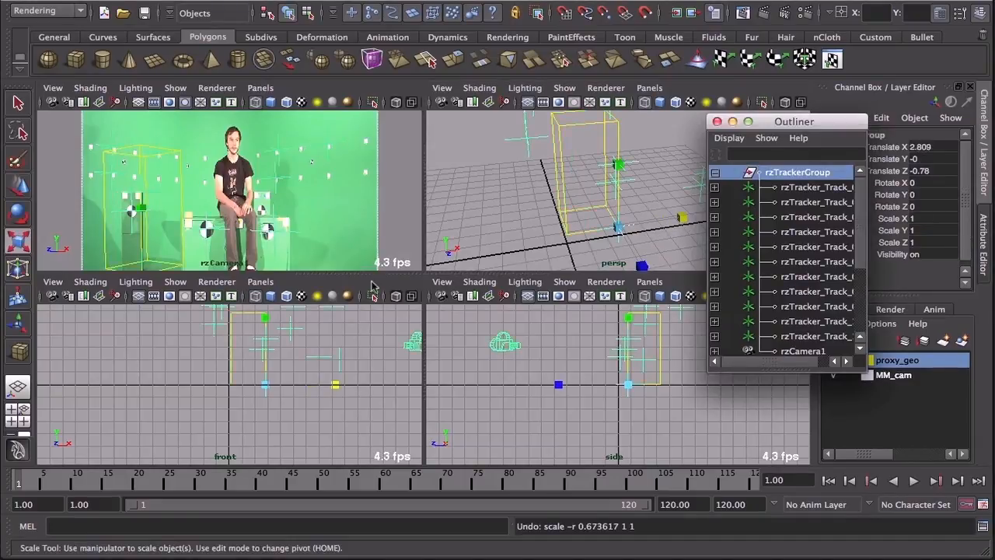
Enlarge the camera and perspective views and rotate rzTrackerGroup about Y to about -46.9 degrees, lining the cube up with the set
{"action": "left_click_drag", "start_coordinate": [417, 276], "coordinate": [401, 367]}
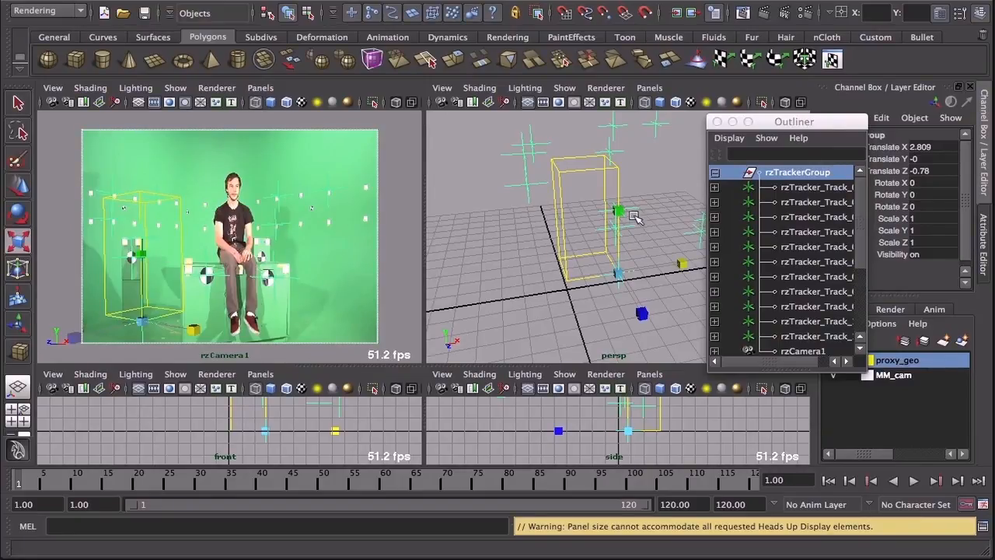
{"action": "key", "text": "e"}
{"action": "left_click_drag", "start_coordinate": [568, 305], "coordinate": [603, 316]}
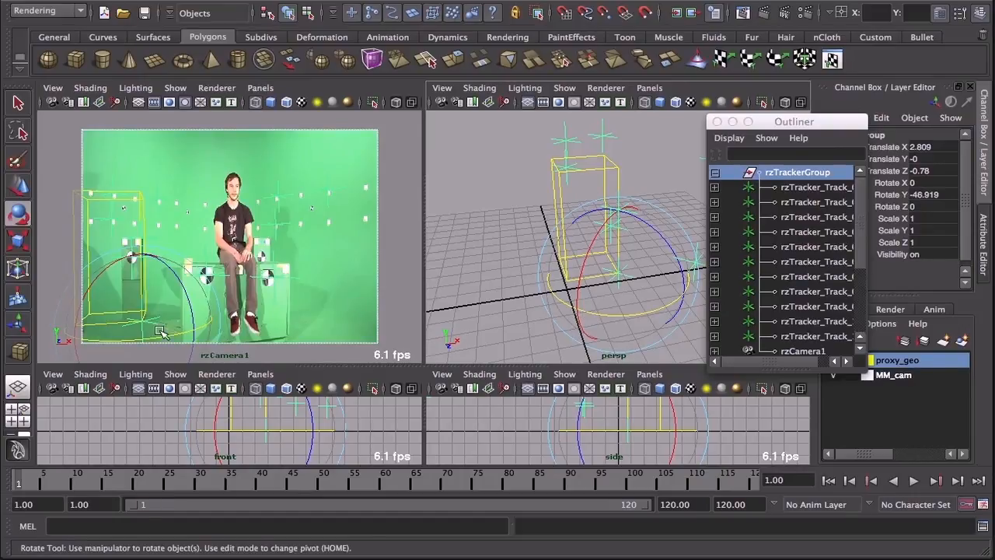
Scale the cube to about 0.3 in X and 0.656 in Y to match the narrow green pillar in the footage
{"action": "key", "text": "r"}
{"action": "left_click", "coordinate": [561, 217]}
{"action": "left_click_drag", "start_coordinate": [684, 268], "coordinate": [639, 276]}
{"action": "left_click_drag", "start_coordinate": [618, 209], "coordinate": [617, 236]}
{"action": "key", "text": "space"}
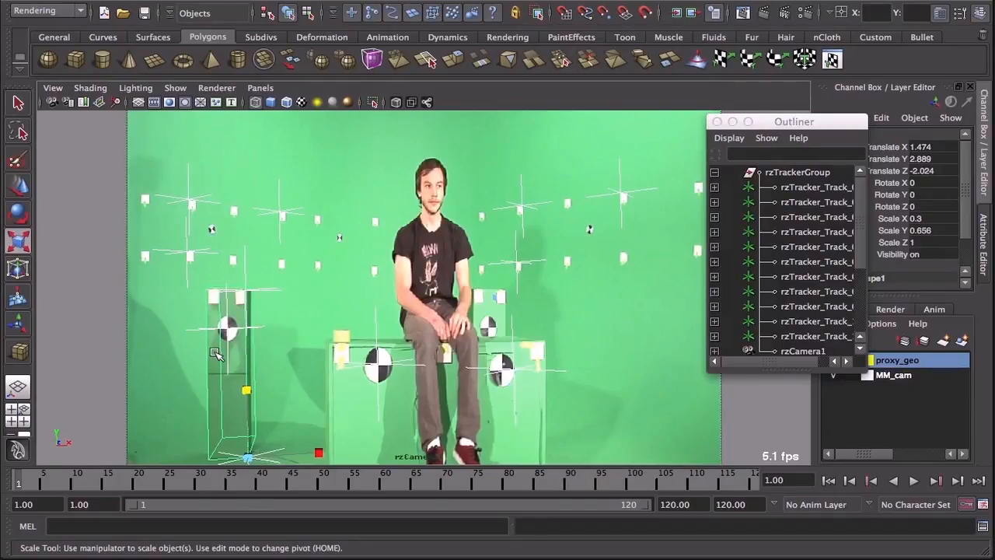
Refine the cube's fit to the pillar by scaling it to about 0.602 in Z and 0.641 in Y
{"action": "key", "text": "space"}
{"action": "left_click_drag", "start_coordinate": [643, 313], "coordinate": [636, 303]}
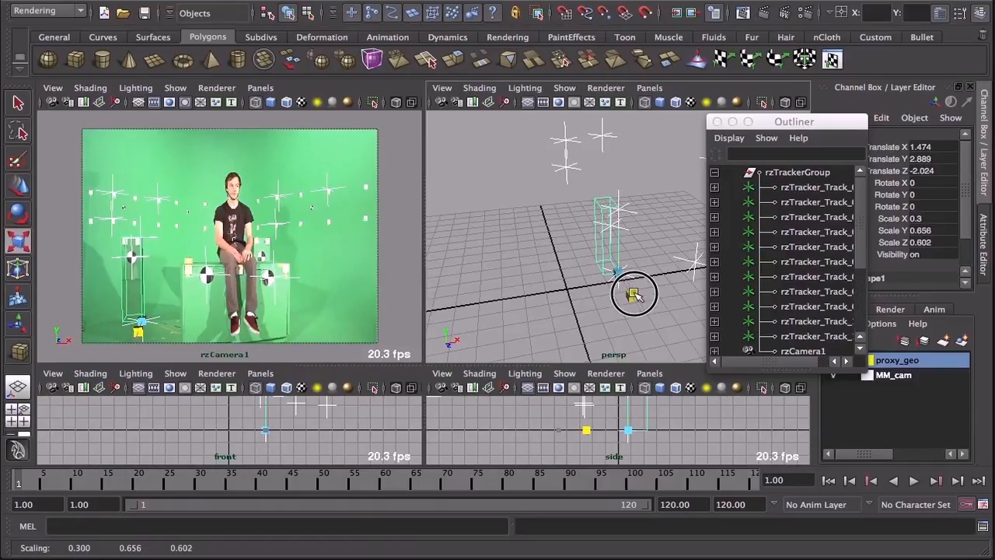
{"action": "key", "text": "space"}
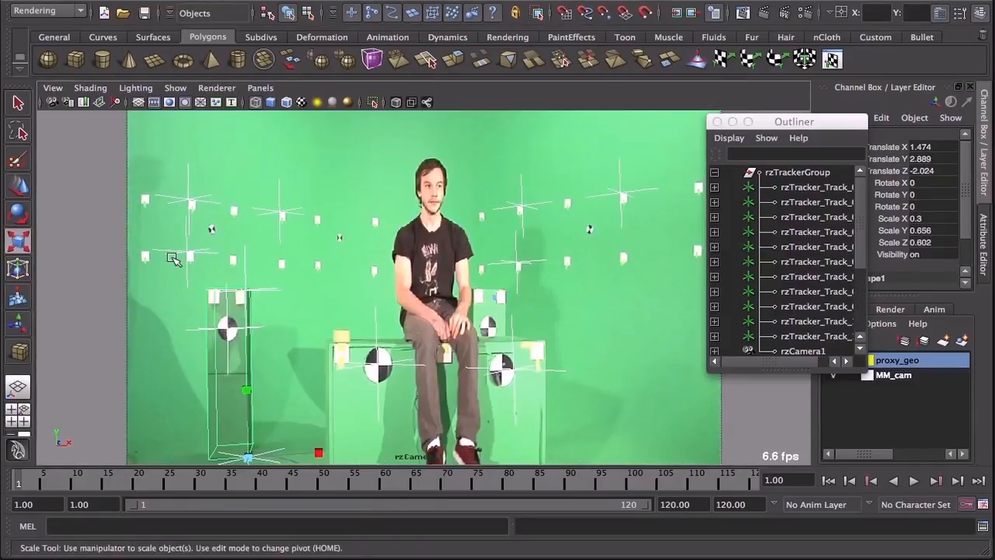
{"action": "key", "text": "space"}
{"action": "left_click_drag", "start_coordinate": [625, 212], "coordinate": [623, 212]}
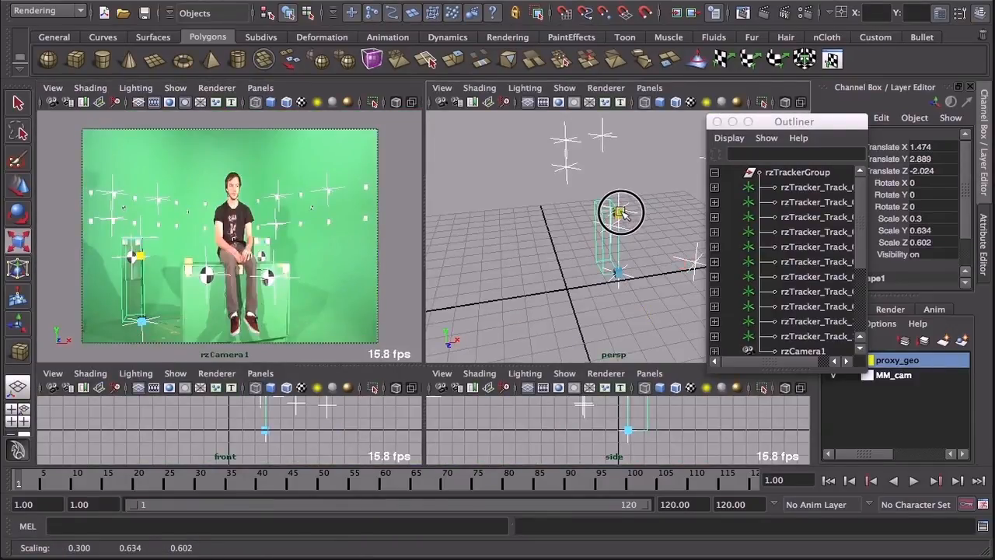
Check the cube's fit to the trackers up close in perspective and through rzCamera1, scrubbing the clip to frame 61
{"action": "key", "text": "space"}
{"action": "left_click_drag", "start_coordinate": [459, 276], "coordinate": [344, 328], "text": "alt"}
{"action": "right_click_drag", "start_coordinate": [345, 329], "coordinate": [506, 383], "text": "alt"}
{"action": "left_click_drag", "start_coordinate": [506, 383], "coordinate": [347, 329], "text": "alt"}
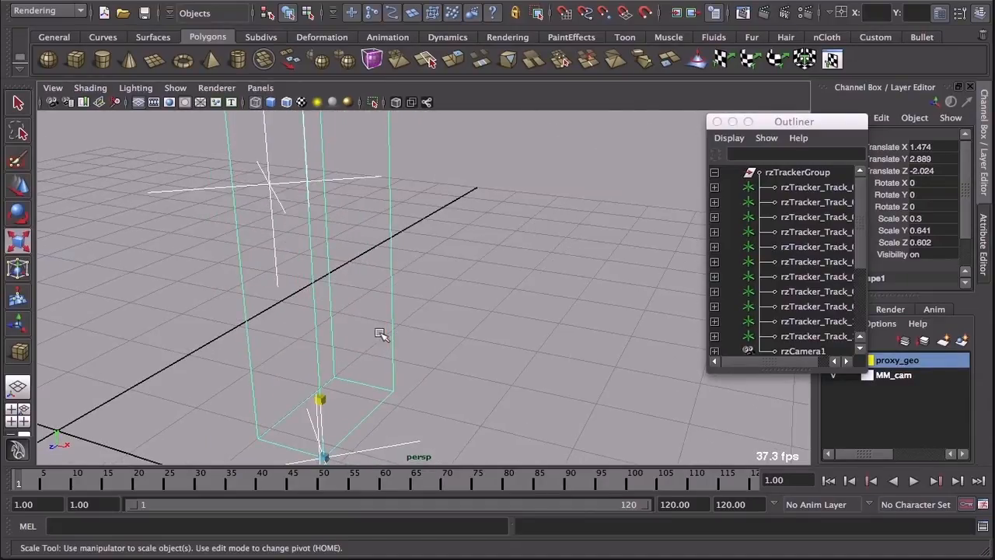
{"action": "key", "text": "space"}
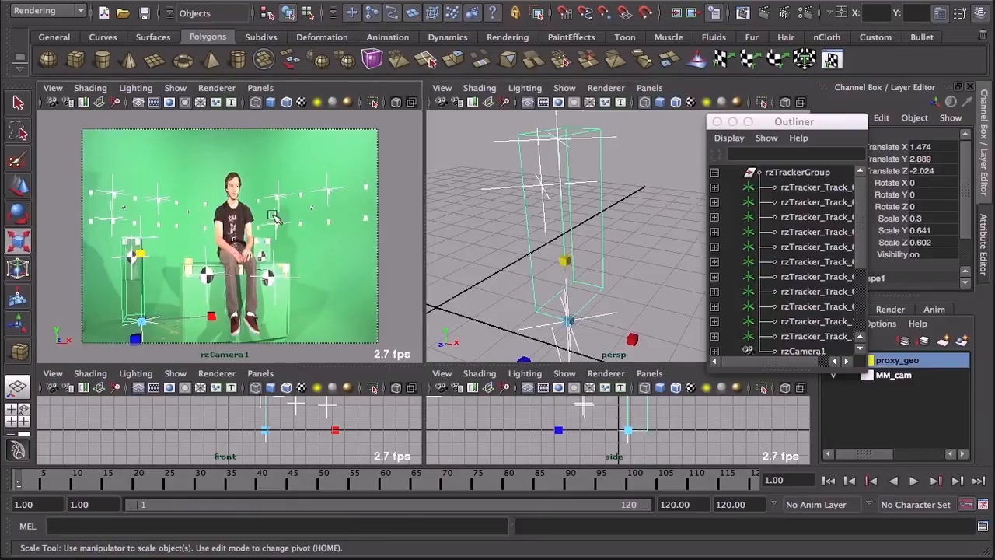
{"action": "key", "text": "space"}
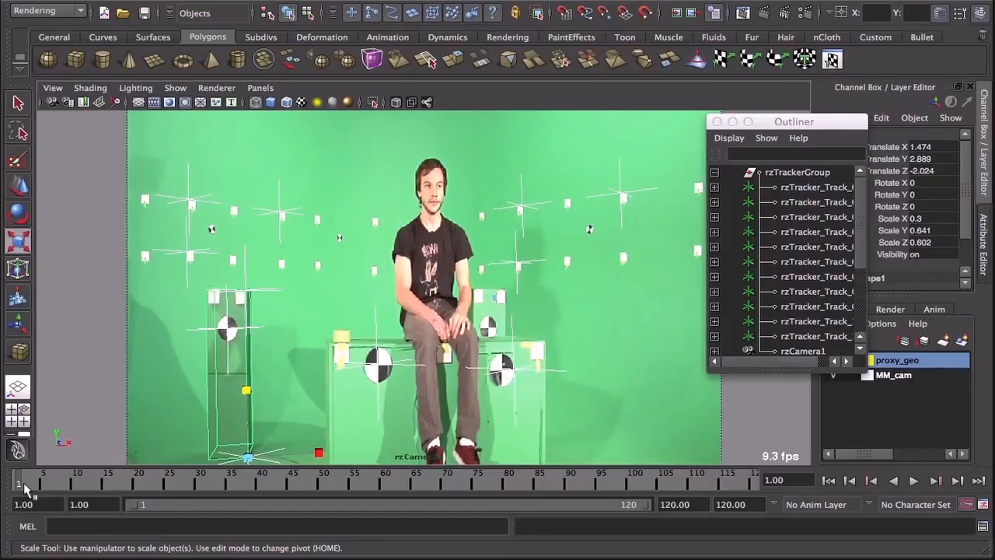
{"action": "left_click_drag", "start_coordinate": [23, 487], "coordinate": [480, 504]}
{"action": "left_click", "coordinate": [390, 481]}
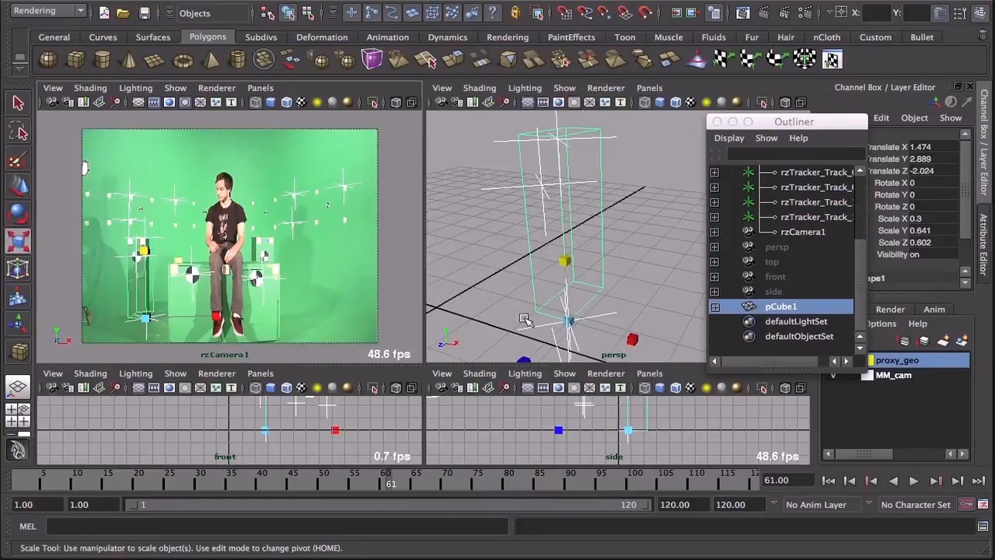
Scale the cube's depth to about 0.308 in Z and check its fit to the pillar while scrubbing to frame 71
{"action": "middle_click_drag", "start_coordinate": [526, 320], "coordinate": [537, 269], "text": "alt"}
{"action": "left_click_drag", "start_coordinate": [537, 304], "coordinate": [549, 279]}
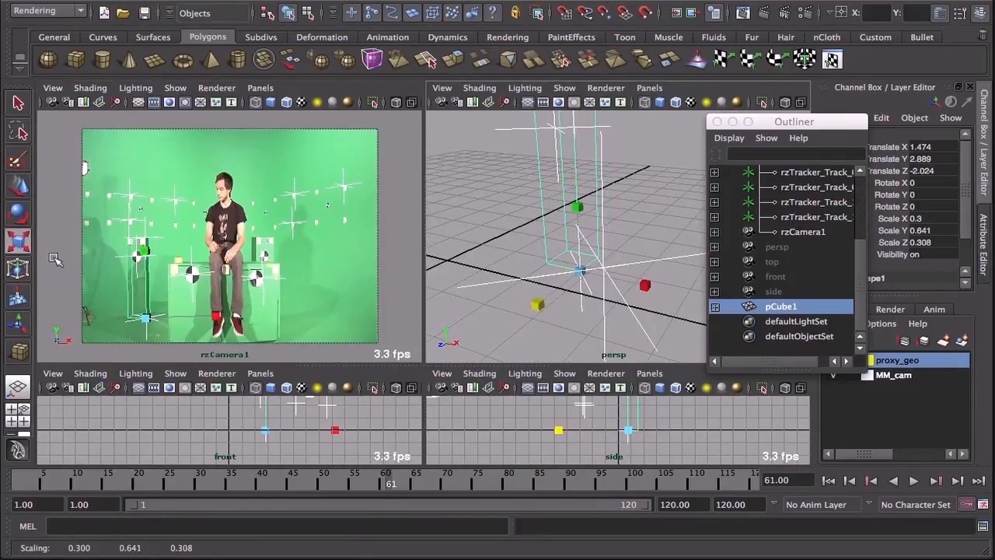
{"action": "left_click_drag", "start_coordinate": [536, 234], "coordinate": [580, 272], "text": "alt"}
{"action": "key", "text": "space"}
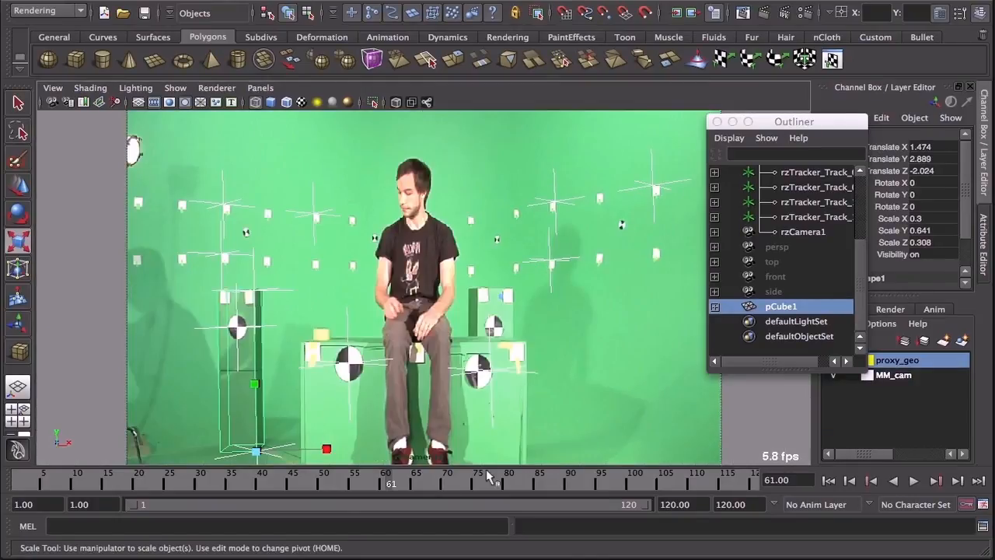
{"action": "mouse_move", "coordinate": [334, 488]}
{"action": "left_mouse_down"}
{"action": "mouse_move", "coordinate": [775, 469]}
{"action": "mouse_move", "coordinate": [95, 528]}
{"action": "mouse_move", "coordinate": [1, 514]}
{"action": "mouse_move", "coordinate": [125, 505]}
{"action": "mouse_move", "coordinate": [367, 515]}
{"action": "mouse_move", "coordinate": [671, 484]}
{"action": "mouse_move", "coordinate": [249, 493]}
{"action": "mouse_move", "coordinate": [454, 486]}
{"action": "left_mouse_up"}
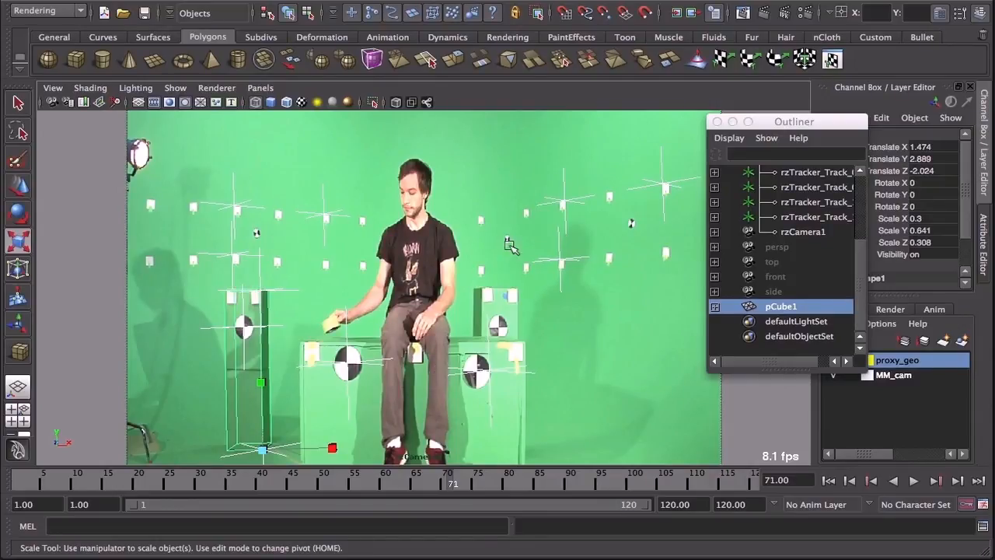
Display the cube shaded with wireframe in the rzCamera1 view, and view it from above in perspective
{"action": "key", "text": "5"}
{"action": "left_click", "coordinate": [88, 327]}
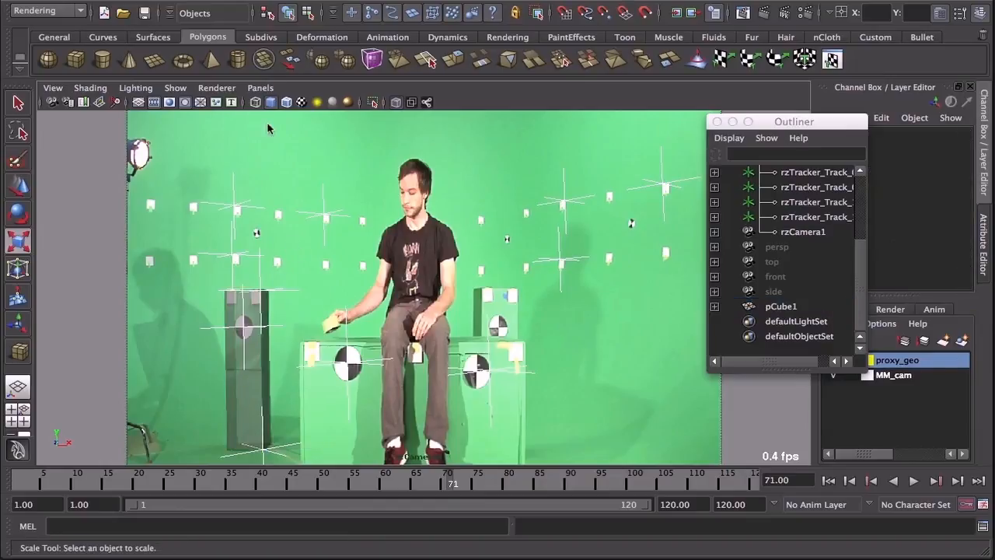
{"action": "left_click", "coordinate": [286, 102]}
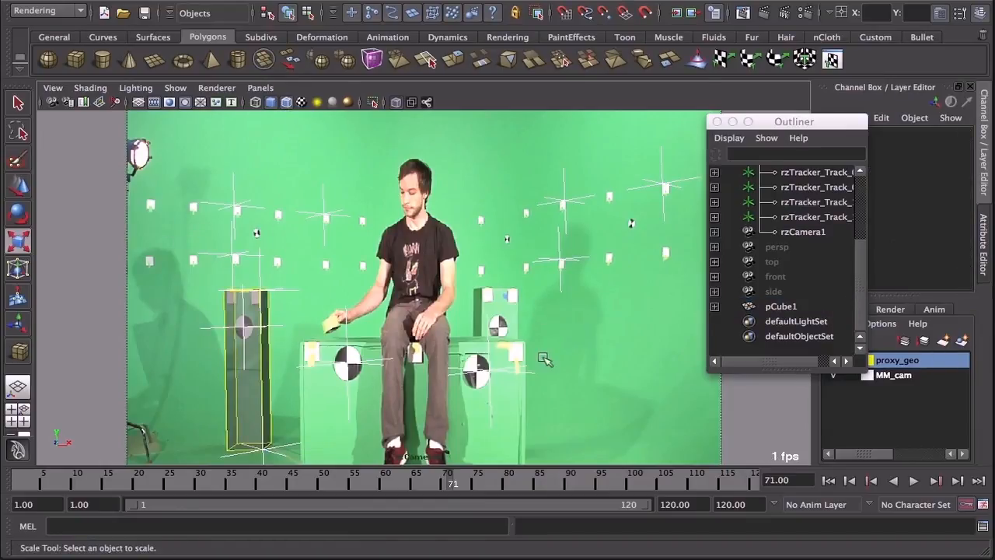
{"action": "key", "text": "space"}
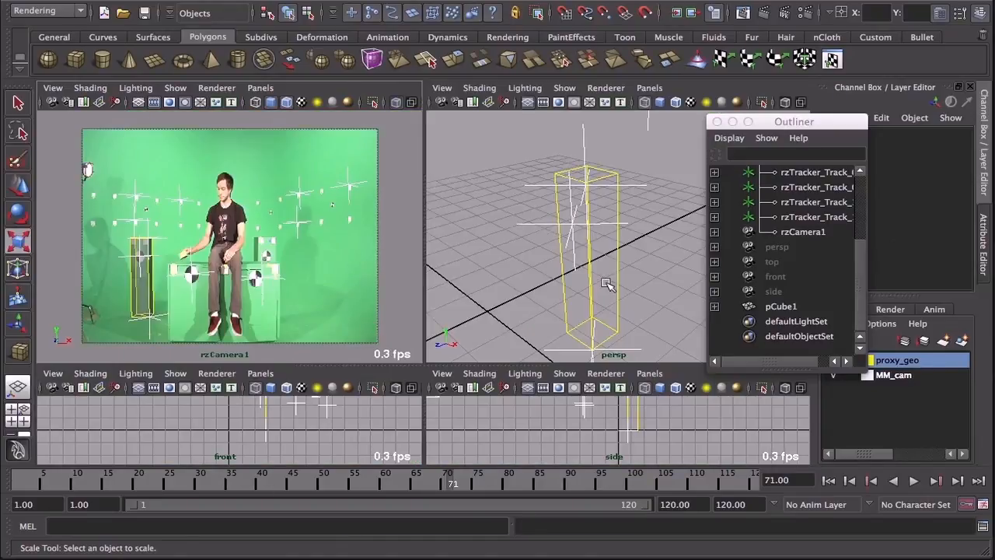
{"action": "left_click_drag", "start_coordinate": [606, 286], "coordinate": [560, 326], "text": "alt"}
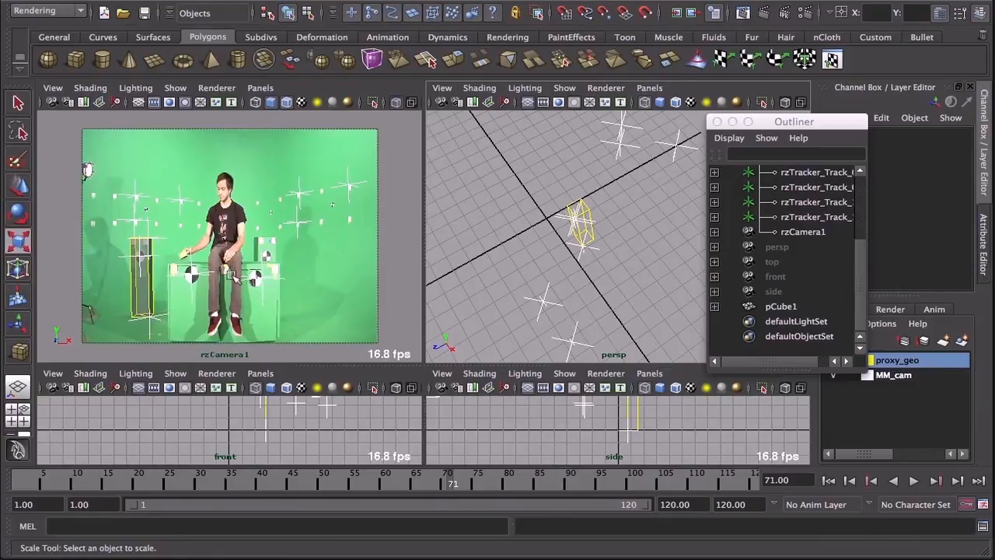
Draw a second polygon cube on the grid over the bench's footprint, with its height covering the bench
{"action": "left_click_drag", "start_coordinate": [585, 273], "coordinate": [610, 195], "text": "alt"}
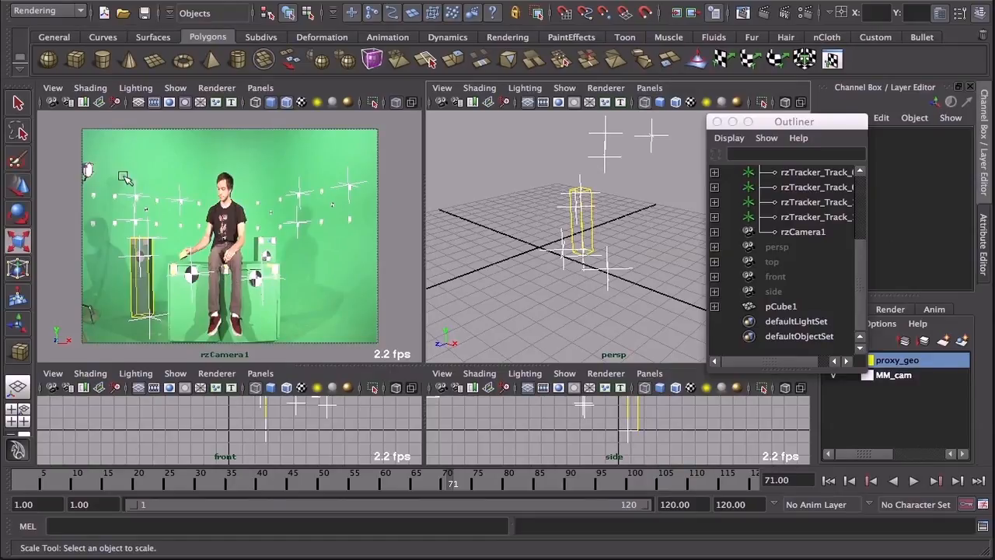
{"action": "left_click", "coordinate": [75, 59]}
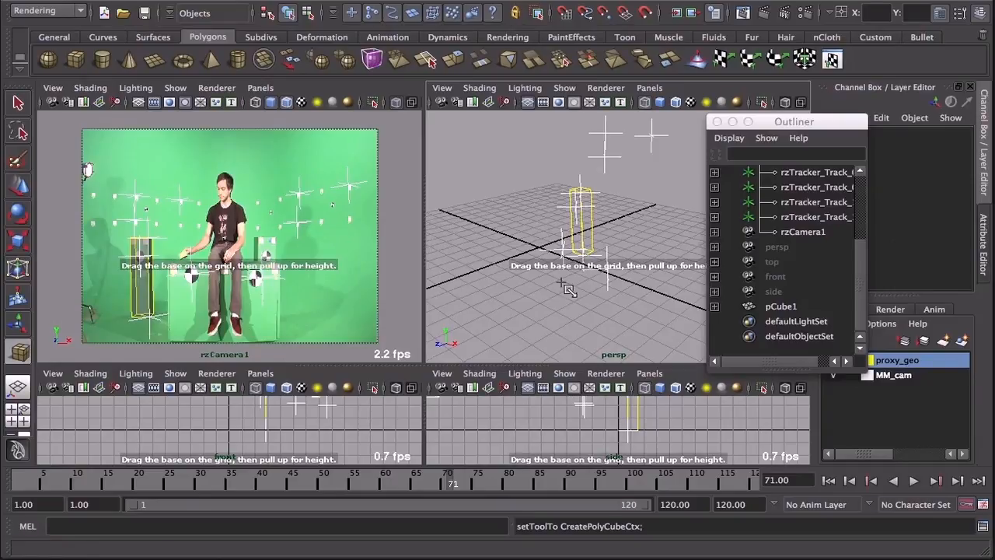
{"action": "left_click_drag", "start_coordinate": [585, 300], "coordinate": [560, 310], "text": "alt"}
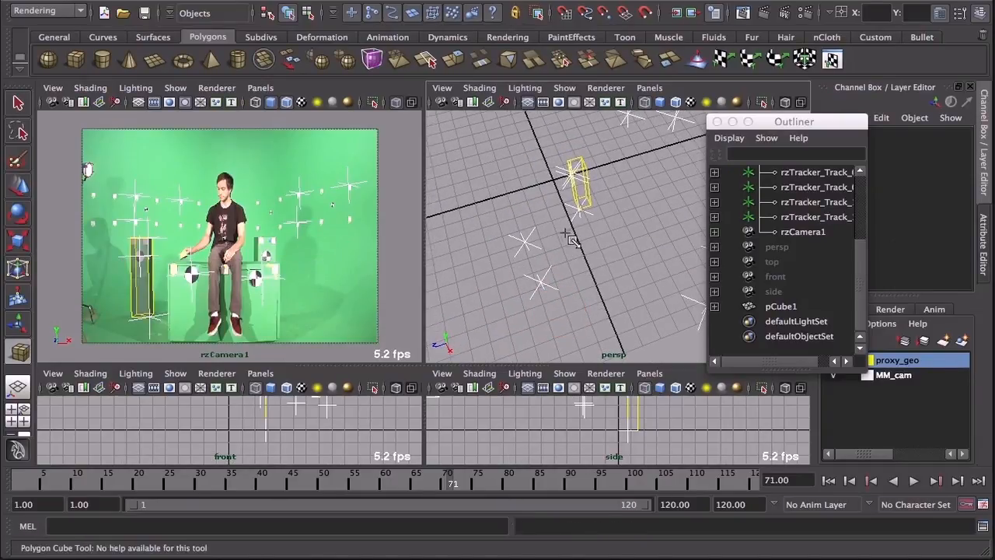
{"action": "mouse_move", "coordinate": [563, 236]}
{"action": "left_mouse_down"}
{"action": "mouse_move", "coordinate": [584, 285]}
{"action": "mouse_move", "coordinate": [567, 309]}
{"action": "mouse_move", "coordinate": [587, 233]}
{"action": "left_mouse_up"}
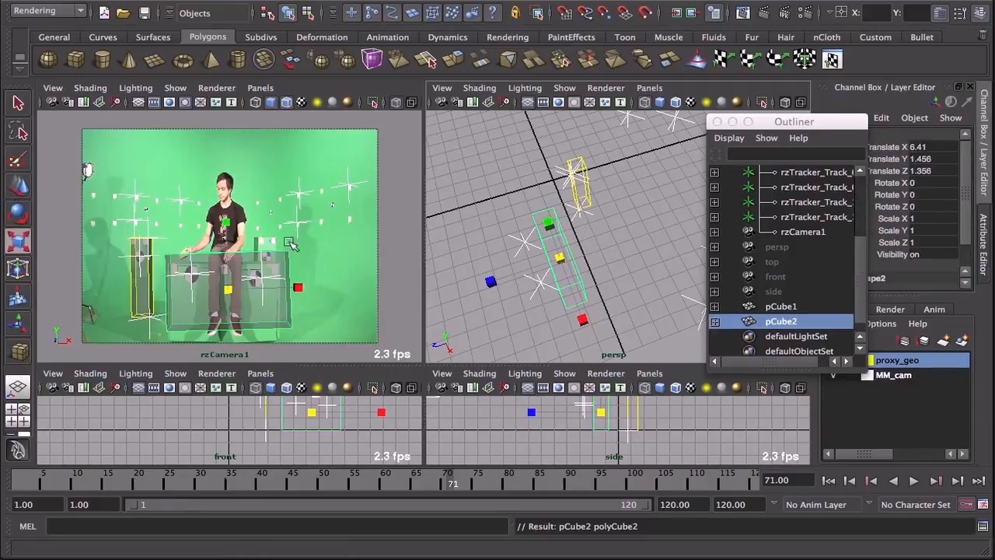
{"action": "mouse_move", "coordinate": [490, 315]}
{"action": "left_mouse_down", "text": "alt"}
{"action": "mouse_move", "coordinate": [537, 244]}
{"action": "mouse_move", "coordinate": [517, 228]}
{"action": "mouse_move", "coordinate": [503, 262]}
{"action": "mouse_move", "coordinate": [489, 267]}
{"action": "mouse_move", "coordinate": [495, 318]}
{"action": "left_mouse_up", "text": "alt"}
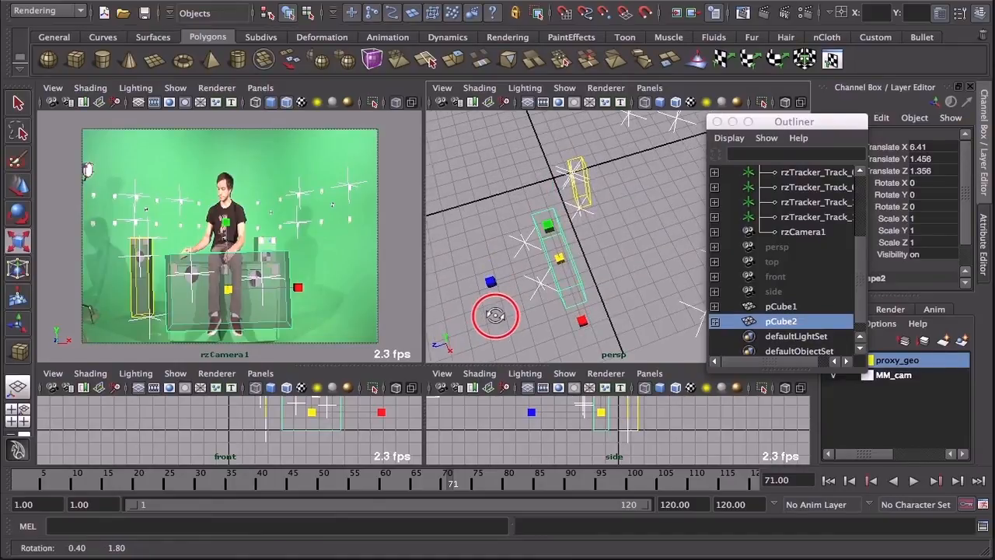
Move the bench cube forward to about 2.099 in Z, towards the bench trackers
{"action": "left_click", "coordinate": [18, 187]}
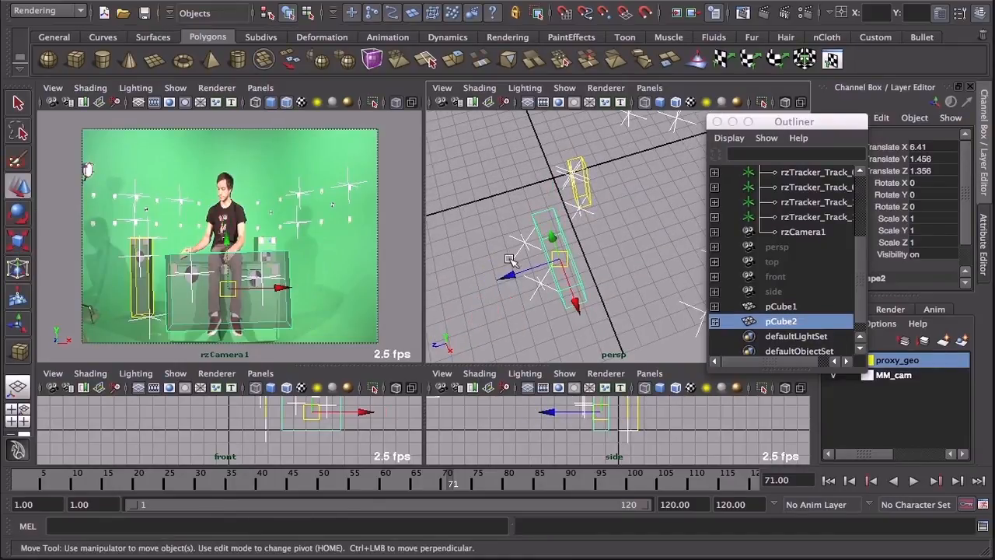
{"action": "left_click_drag", "start_coordinate": [510, 276], "coordinate": [498, 282]}
{"action": "left_click_drag", "start_coordinate": [587, 258], "coordinate": [633, 280], "text": "alt"}
{"action": "middle_click_drag", "start_coordinate": [609, 260], "coordinate": [599, 203], "text": "alt"}
{"action": "left_click_drag", "start_coordinate": [595, 275], "coordinate": [605, 225], "text": "alt"}
{"action": "middle_click_drag", "start_coordinate": [606, 311], "coordinate": [584, 267], "text": "alt"}
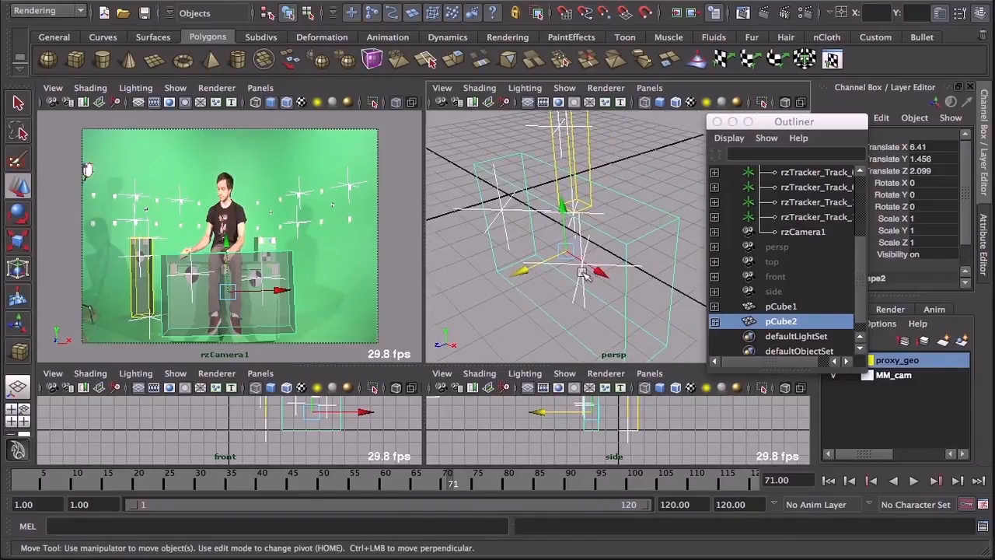
Refine the bench cube's depth position against the trackers in the side and perspective views, to about 2.165 in Z
{"action": "key", "text": "space"}
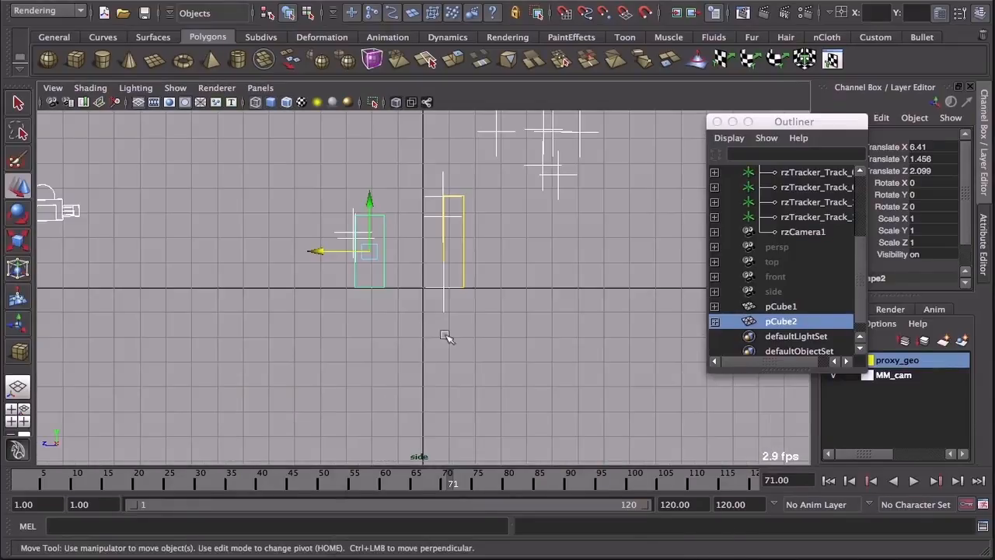
{"action": "left_click_drag", "start_coordinate": [325, 253], "coordinate": [321, 253]}
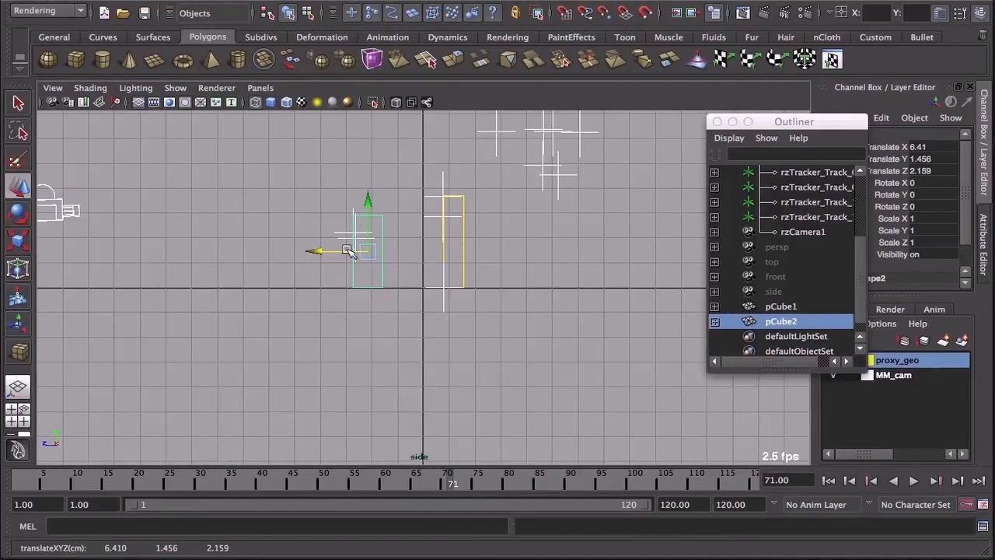
{"action": "scroll", "coordinate": [354, 242], "scroll_direction": "down", "scroll_amount": 2}
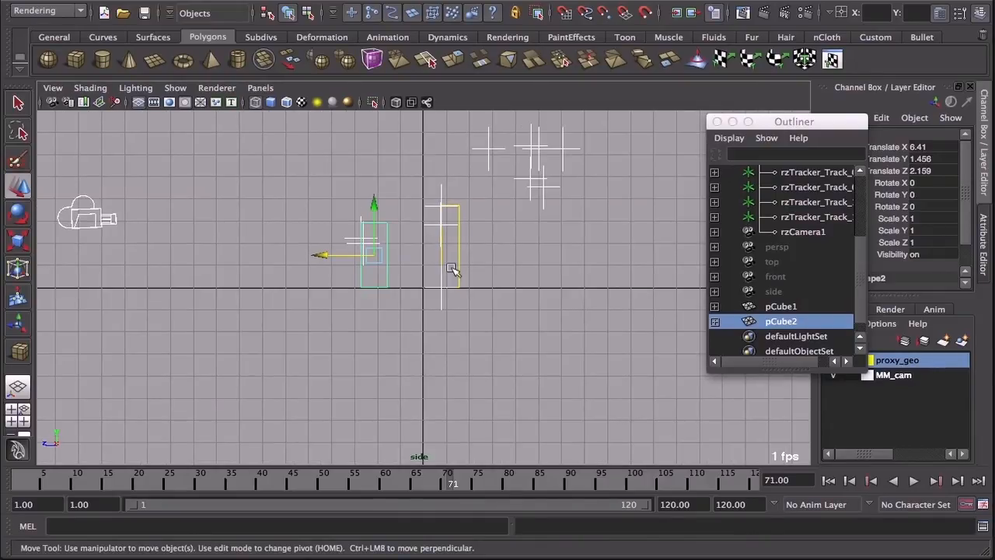
{"action": "key", "text": "space"}
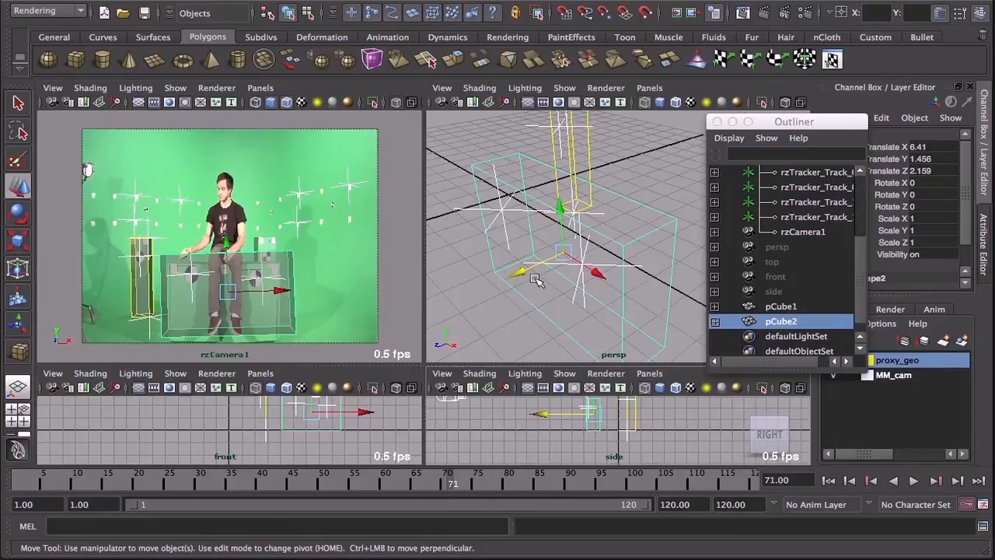
{"action": "left_click_drag", "start_coordinate": [429, 300], "coordinate": [509, 236], "text": "alt"}
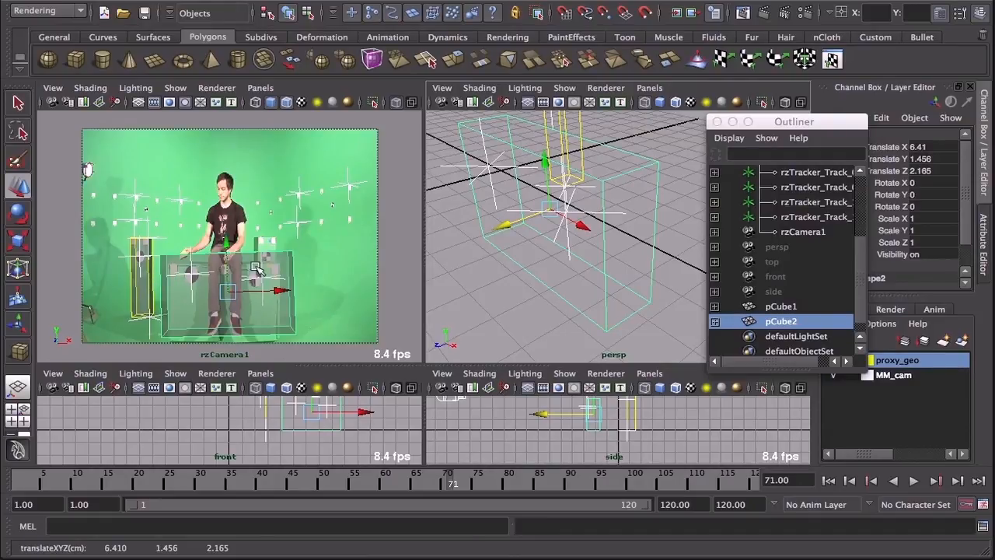
Move the bench cube's pivot to its front bottom corner and reposition the cube at about 5.965 in X and 2.379 in Z
{"action": "key", "text": "Home"}
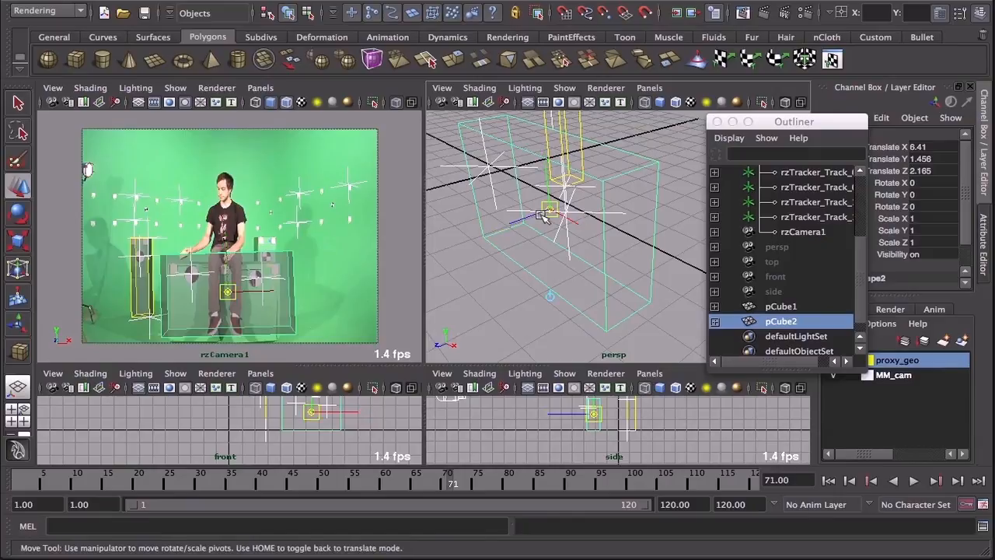
{"action": "left_click_drag", "start_coordinate": [555, 215], "coordinate": [608, 354]}
{"action": "key", "text": "Home"}
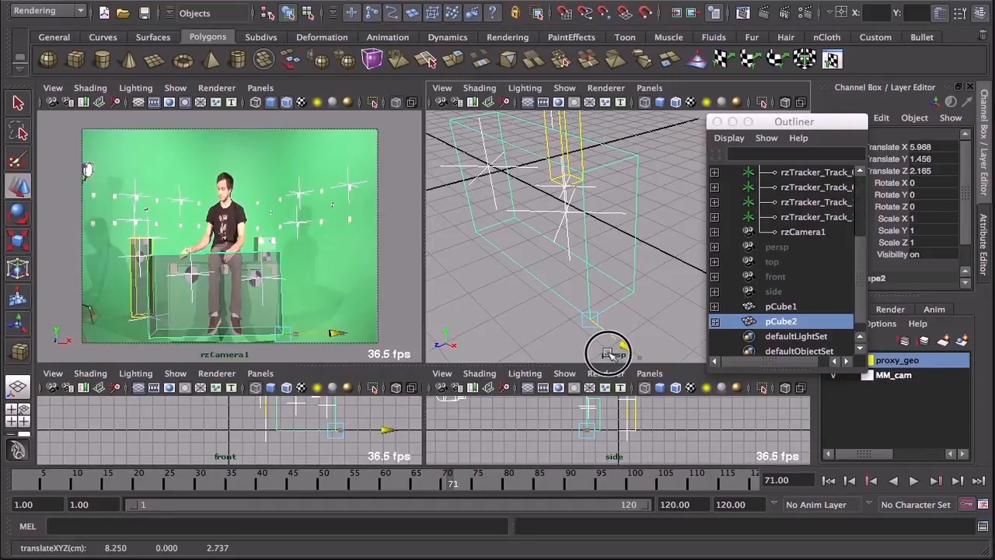
{"action": "mouse_move", "coordinate": [608, 354]}
{"action": "left_mouse_down"}
{"action": "mouse_move", "coordinate": [540, 355]}
{"action": "mouse_move", "coordinate": [617, 353]}
{"action": "left_mouse_up"}
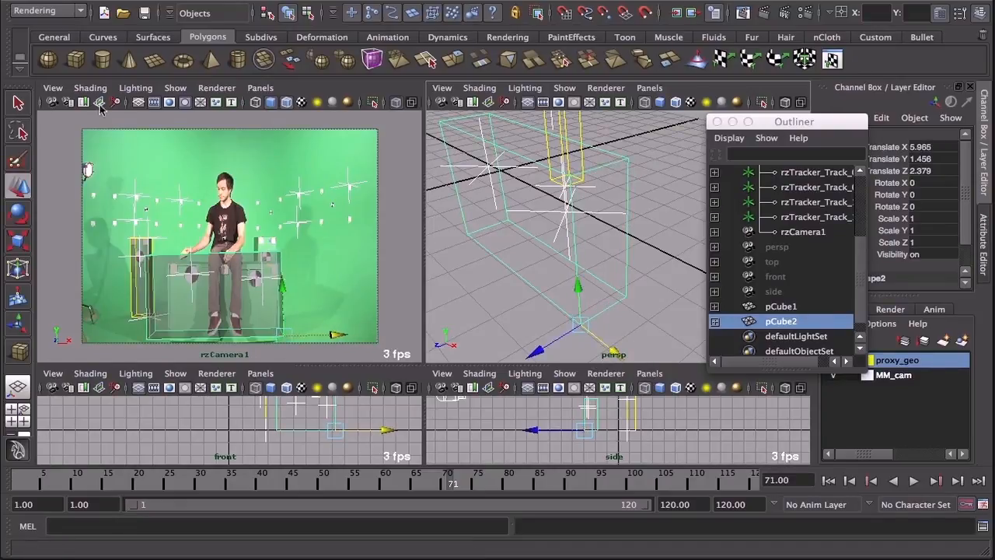
Scale the bench cube to about 0.844 in X and 0.883 in Y to match the bench
{"action": "key", "text": "r"}
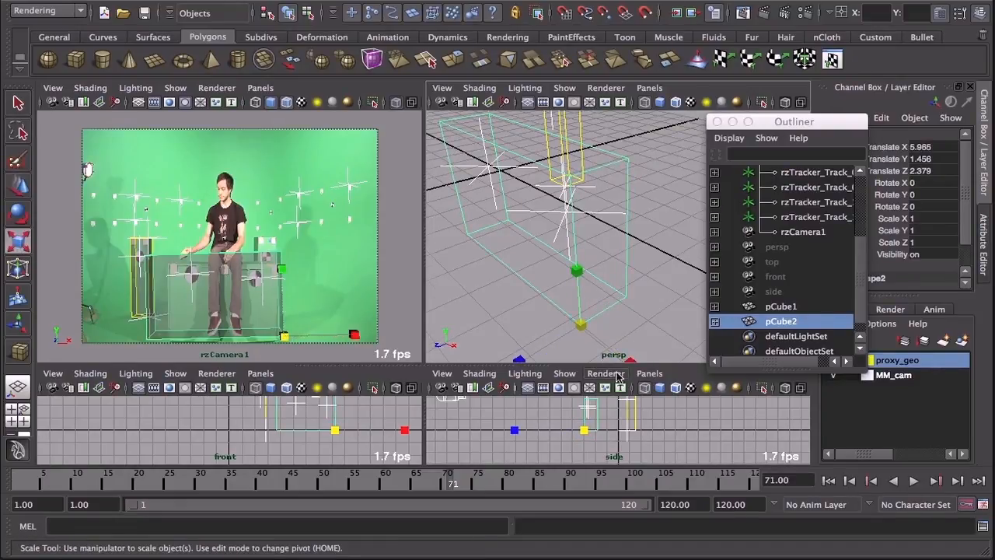
{"action": "middle_click_drag", "start_coordinate": [618, 361], "coordinate": [624, 326], "text": "alt"}
{"action": "right_click_drag", "start_coordinate": [625, 327], "coordinate": [589, 305], "text": "alt"}
{"action": "left_click_drag", "start_coordinate": [641, 306], "coordinate": [621, 306]}
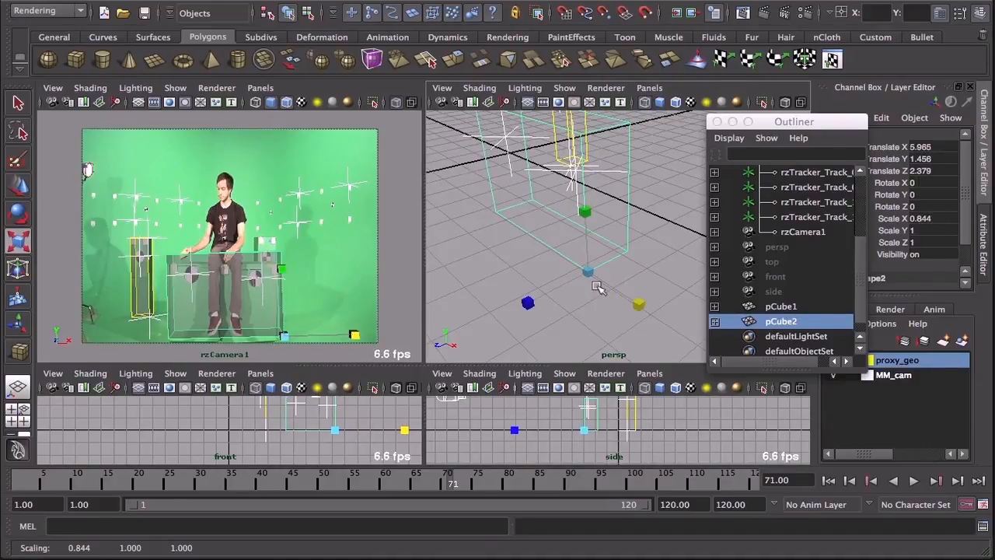
{"action": "left_click_drag", "start_coordinate": [584, 211], "coordinate": [591, 219]}
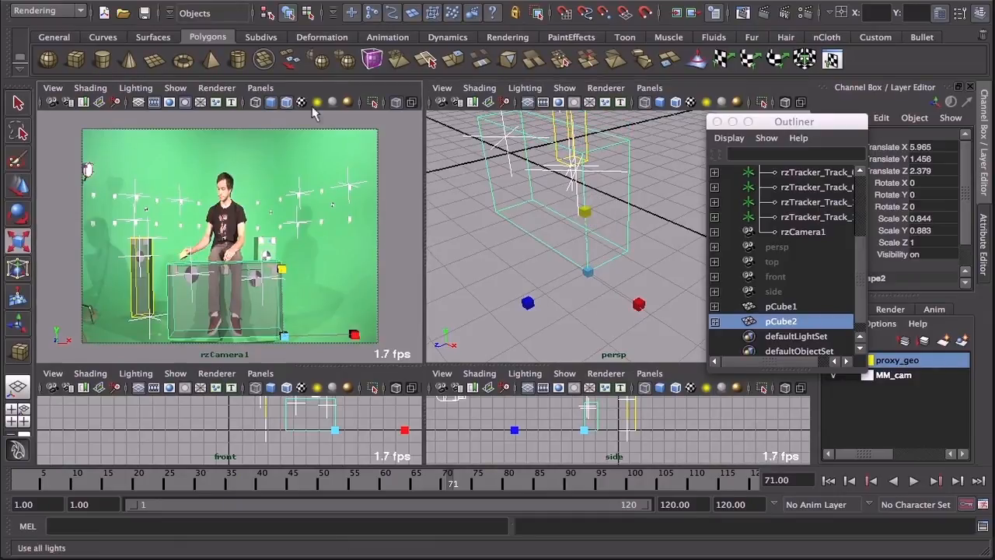
Check the bench cube's fit through an enlarged rzCamera1 view, scrubbing the clip to frame 116
{"action": "key", "text": "space"}
{"action": "key", "text": "alt+v"}
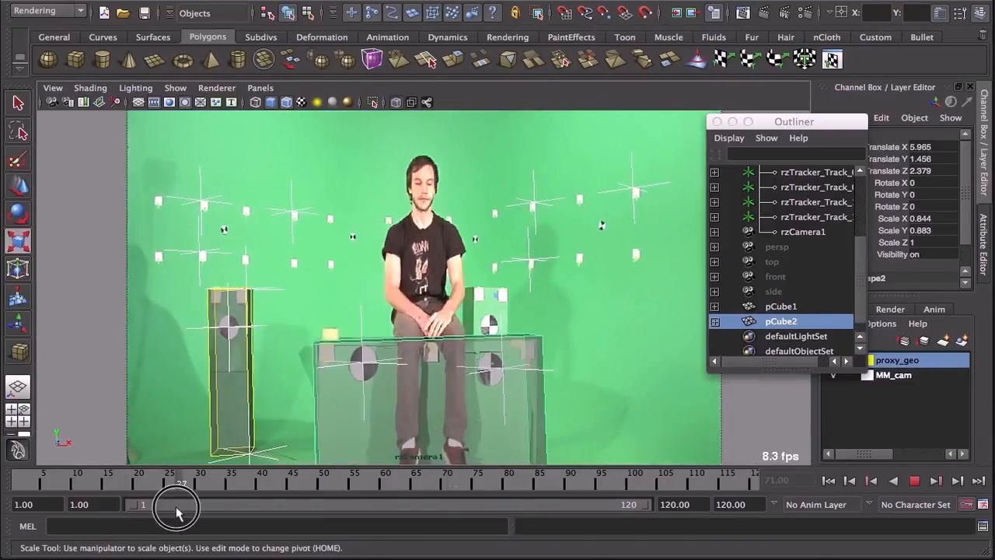
{"action": "left_click_drag", "start_coordinate": [4, 511], "coordinate": [730, 483]}
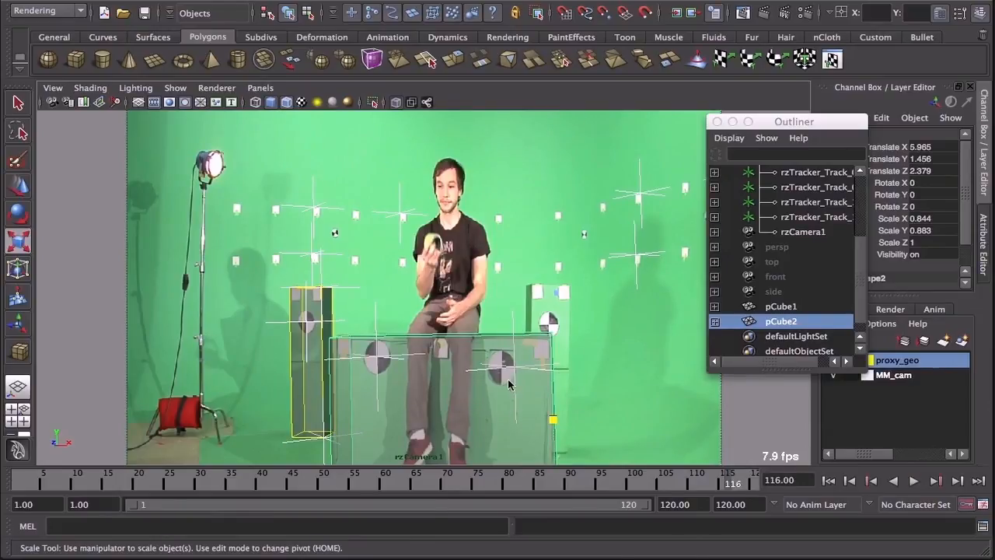
Move the bench cube to about 2.139 in Z and check its fit through rzCamera1, scrubbing to frames 1 and 68
{"action": "key", "text": "space"}
{"action": "left_click_drag", "start_coordinate": [498, 253], "coordinate": [482, 268], "text": "alt"}
{"action": "key", "text": "w"}
{"action": "key", "text": "space"}
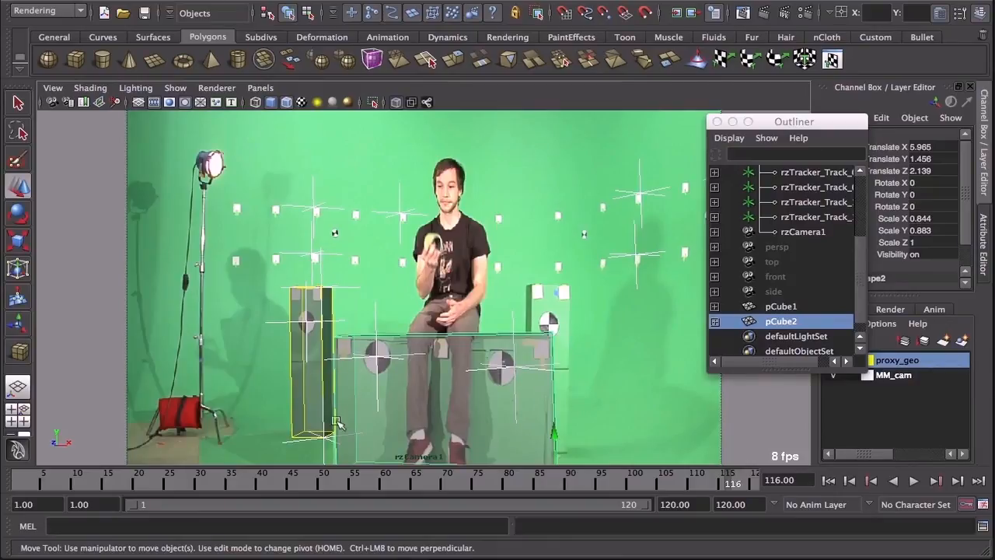
{"action": "left_click_drag", "start_coordinate": [735, 486], "coordinate": [1, 529]}
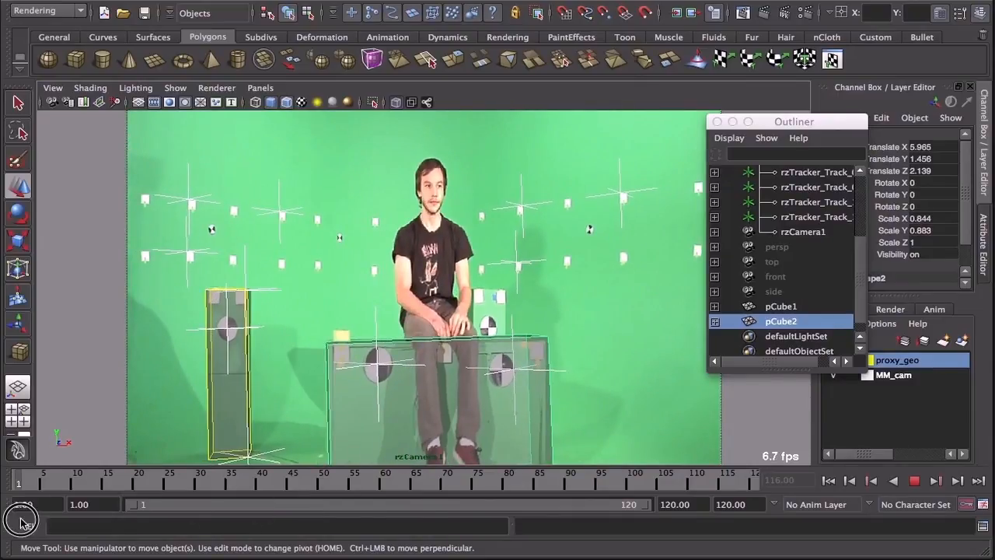
{"action": "left_click", "coordinate": [433, 486]}
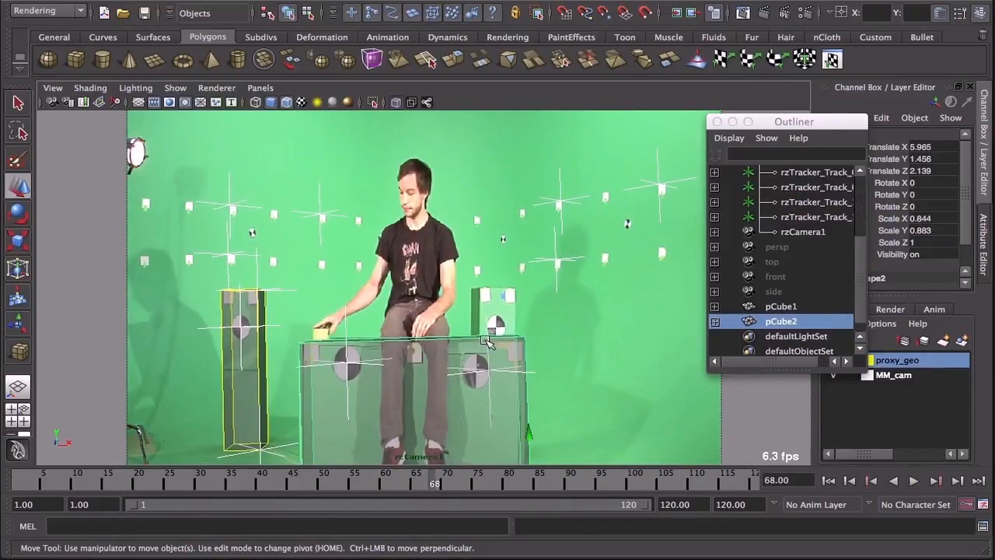
Scale the bench cube to about 0.885 in Y and 1.28 in Z, and check its fit while scrubbing to frame 120
{"action": "key", "text": "space"}
{"action": "key", "text": "r"}
{"action": "left_click_drag", "start_coordinate": [539, 205], "coordinate": [461, 272]}
{"action": "left_click_drag", "start_coordinate": [449, 275], "coordinate": [447, 275]}
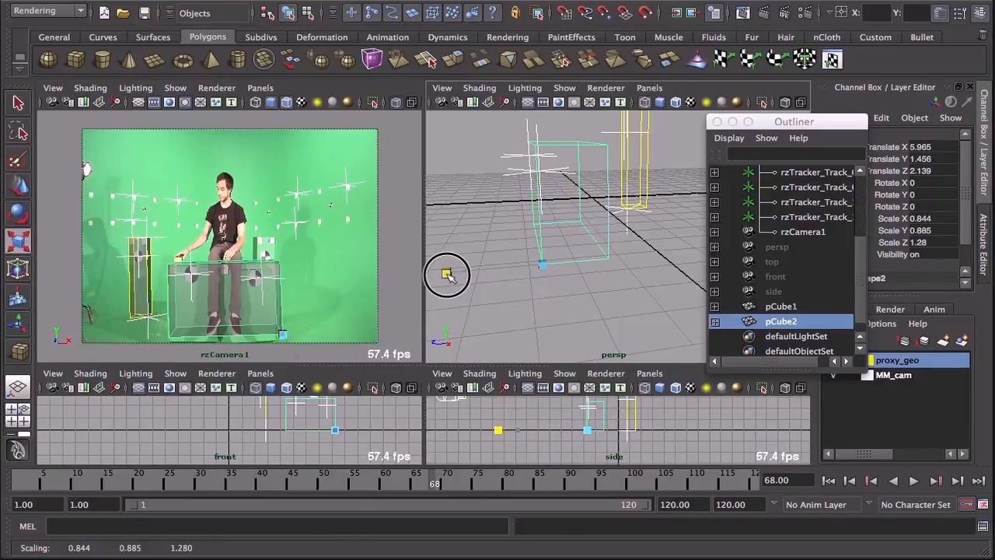
{"action": "key", "text": "space"}
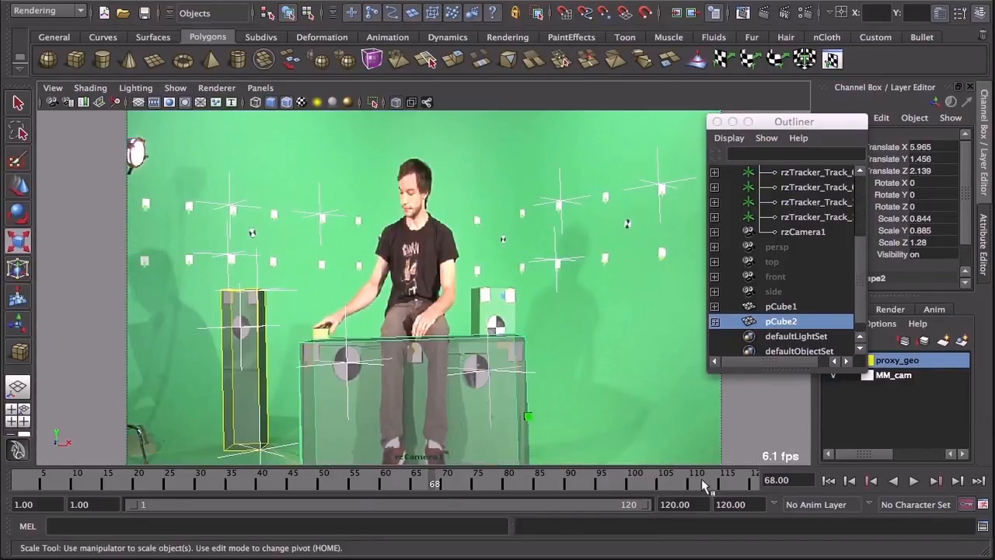
{"action": "mouse_move", "coordinate": [435, 484]}
{"action": "left_mouse_down"}
{"action": "mouse_move", "coordinate": [4, 515]}
{"action": "mouse_move", "coordinate": [868, 475]}
{"action": "left_mouse_up"}
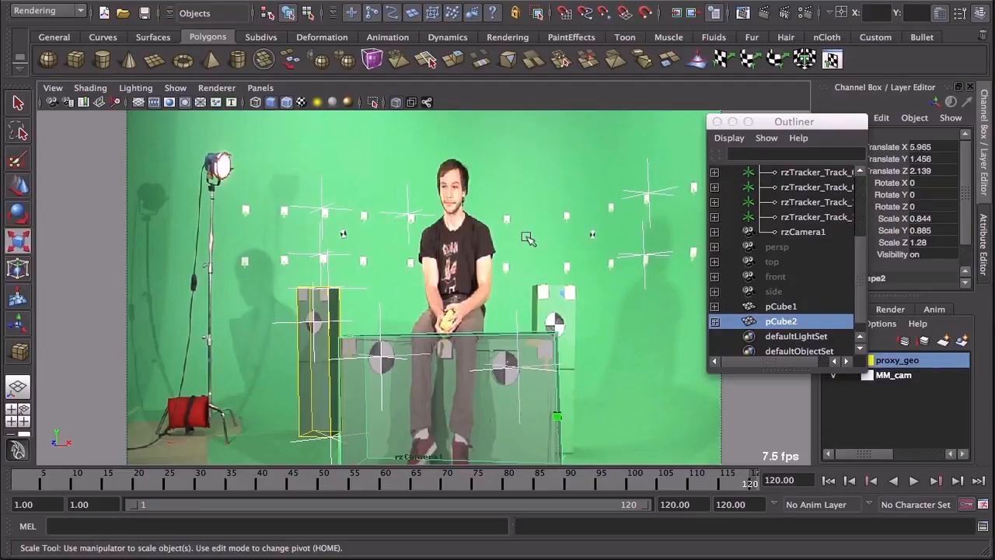
Draw a polygon plane on the grid behind the pillar as proxy geometry for the wall
{"action": "key", "text": "space"}
{"action": "left_click_drag", "start_coordinate": [548, 265], "coordinate": [575, 279], "text": "alt"}
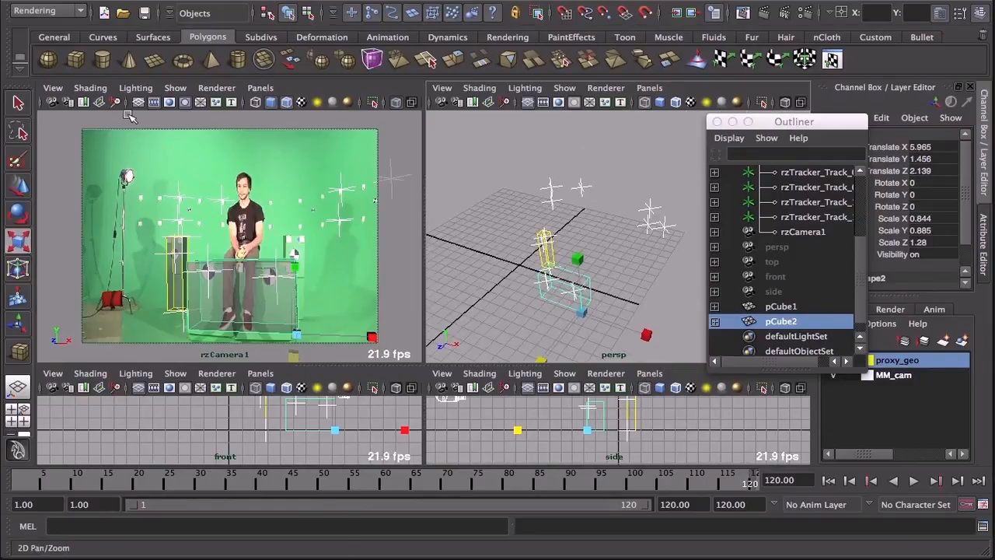
{"action": "left_click", "coordinate": [154, 59]}
{"action": "left_click_drag", "start_coordinate": [543, 249], "coordinate": [529, 284]}
Stand the plane upright by setting its rotation to -90 in Z and 90 in X
{"action": "left_click", "coordinate": [939, 208]}
{"action": "left_click", "coordinate": [941, 207]}
{"action": "type", "text": "-90"}
{"action": "key", "text": "Return"}
{"action": "left_click", "coordinate": [937, 183]}
{"action": "left_click", "coordinate": [938, 181]}
{"action": "type", "text": "90"}
{"action": "key", "text": "Return"}
Move the wall plane to about 10.36 in X and rotate it to about 134.14 in X, towards the side-wall trackers
{"action": "left_click", "coordinate": [19, 185]}
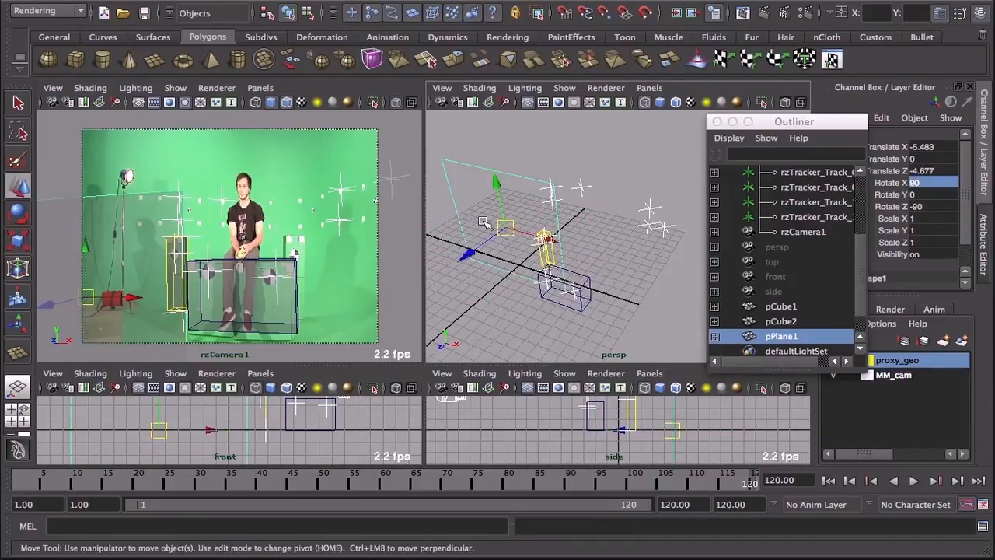
{"action": "key", "text": "space"}
{"action": "scroll", "coordinate": [521, 282], "scroll_direction": "down", "scroll_amount": 2}
{"action": "left_click_drag", "start_coordinate": [522, 282], "coordinate": [509, 362], "text": "alt"}
{"action": "left_click_drag", "start_coordinate": [276, 181], "coordinate": [506, 285]}
{"action": "left_click", "coordinate": [18, 241]}
{"action": "left_click", "coordinate": [19, 216]}
{"action": "left_click_drag", "start_coordinate": [491, 340], "coordinate": [469, 311]}
{"action": "key", "text": "space"}
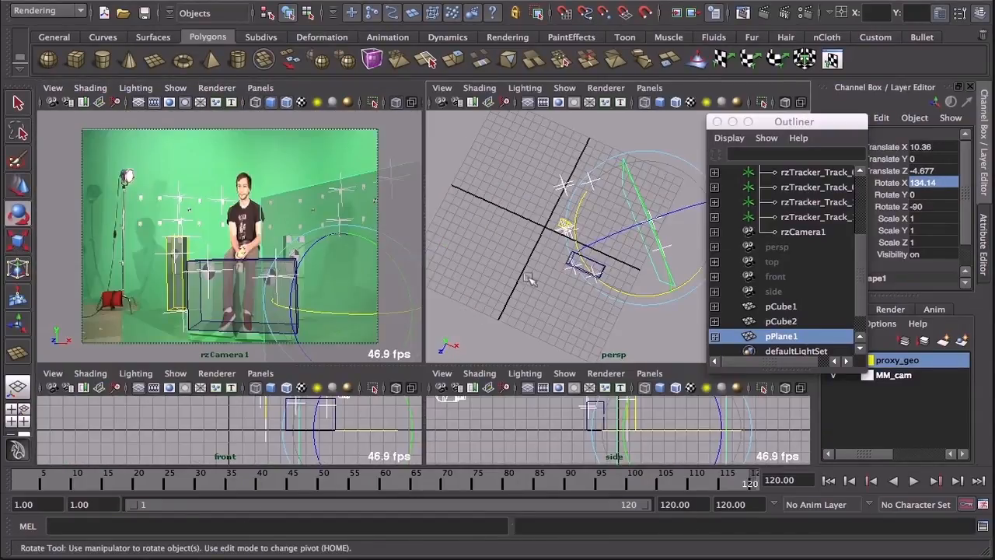
Align the plane with the side-wall trackers by rotating it to 137.73 in X and moving it to about X 11.651, Y 4.796, Z -4.012
{"action": "key", "text": "space"}
{"action": "middle_click_drag", "start_coordinate": [471, 339], "coordinate": [386, 344], "text": "alt"}
{"action": "key", "text": "w"}
{"action": "left_click_drag", "start_coordinate": [440, 309], "coordinate": [457, 315]}
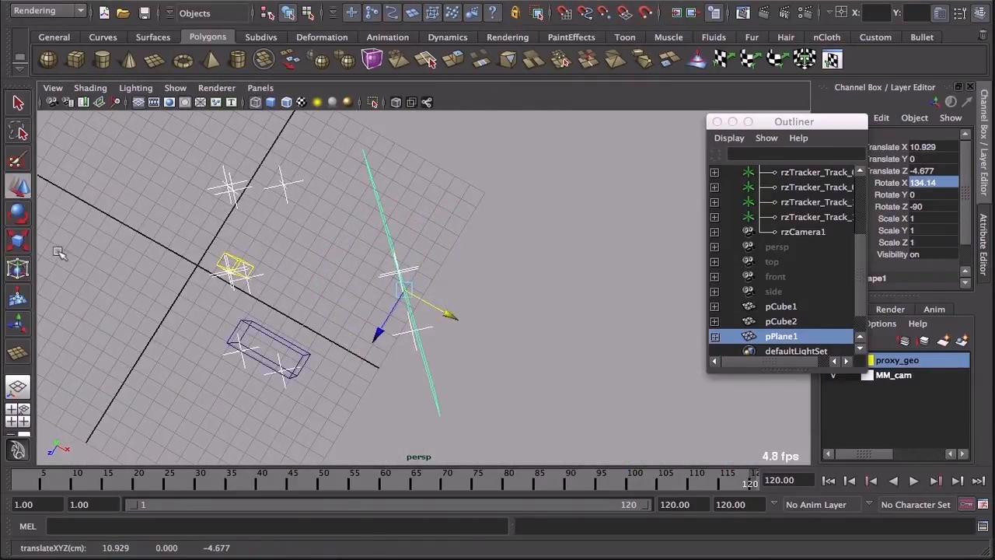
{"action": "left_click", "coordinate": [17, 213]}
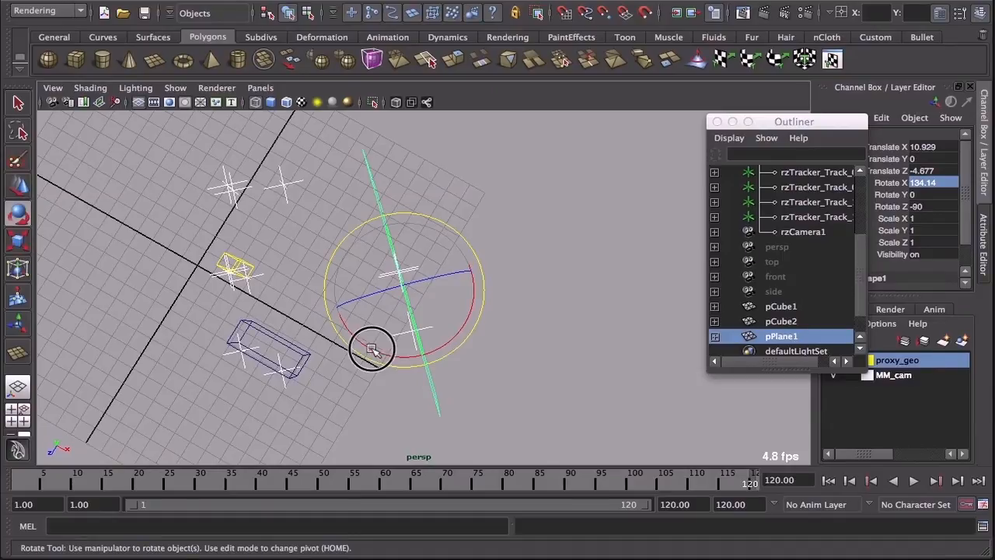
{"action": "left_click_drag", "start_coordinate": [372, 349], "coordinate": [367, 347]}
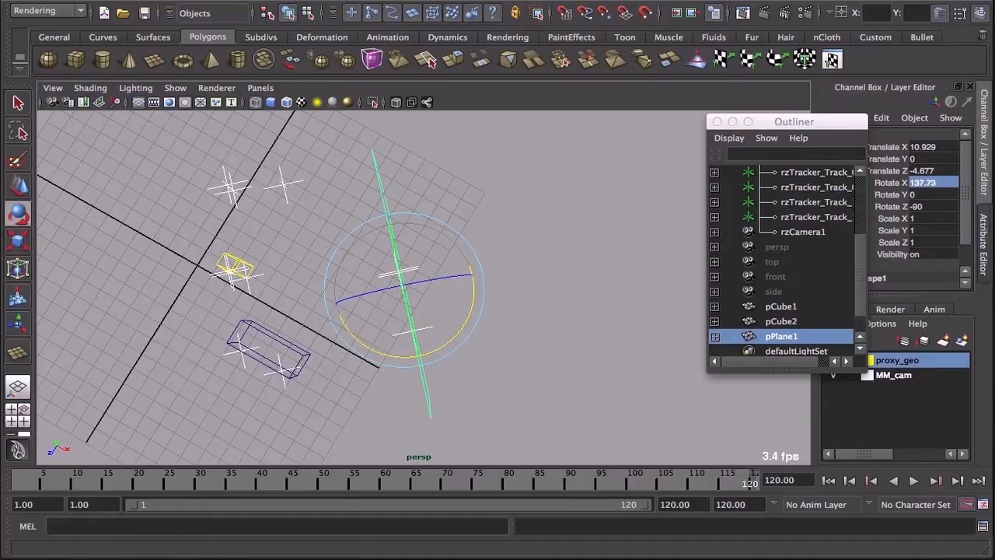
{"action": "key", "text": "w"}
{"action": "key", "text": "space"}
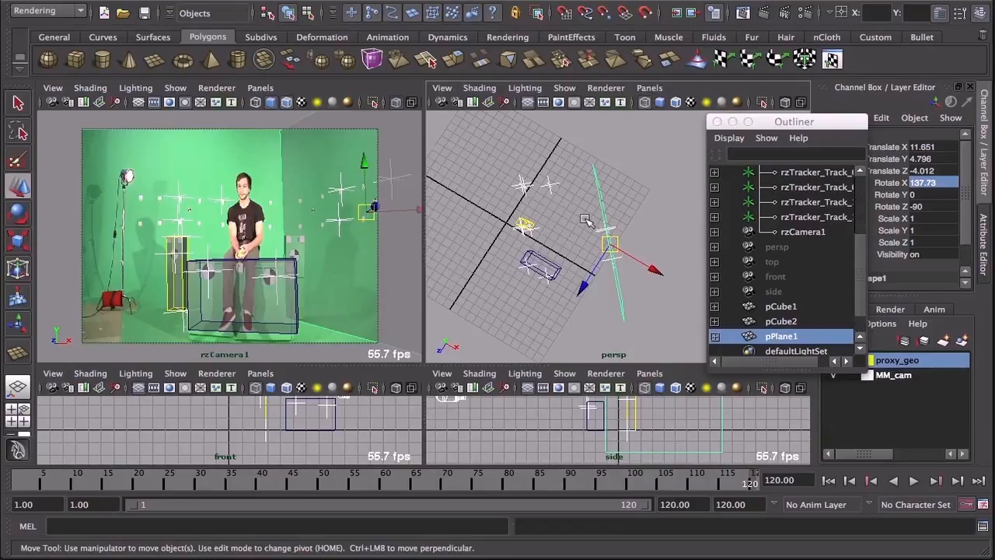
Duplicate the side-wall plane and rotate the copy about X towards the orientation of the back wall
{"action": "key", "text": "ctrl+d"}
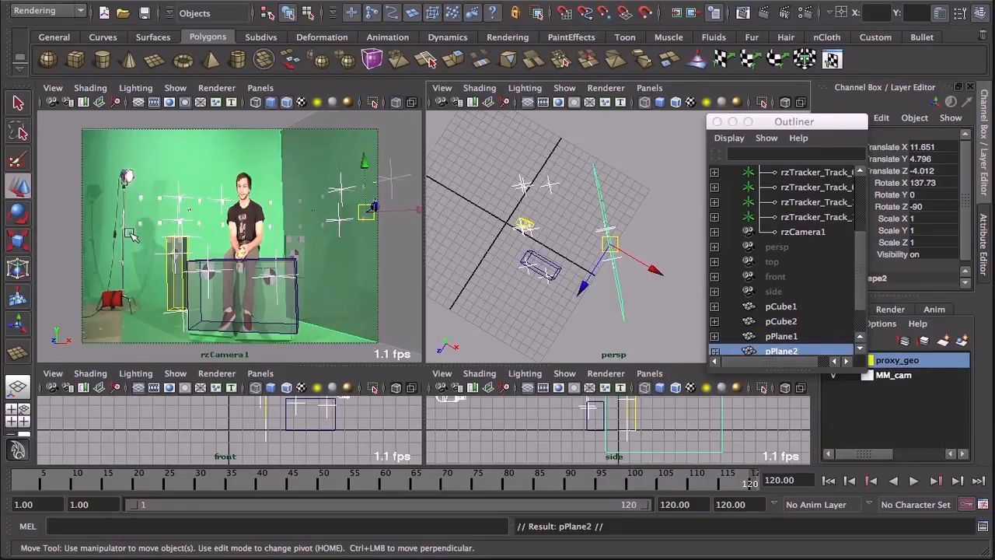
{"action": "left_click", "coordinate": [18, 215]}
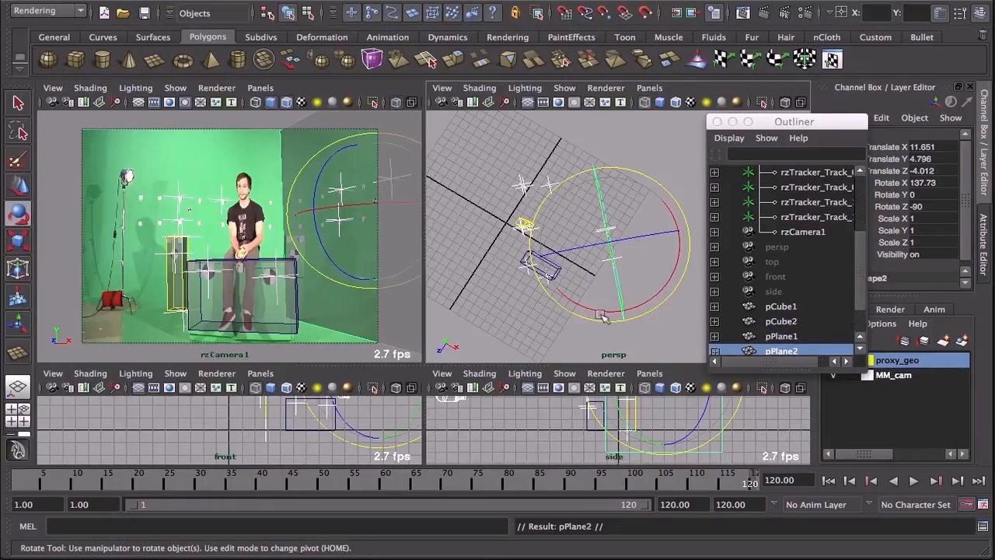
{"action": "left_click_drag", "start_coordinate": [608, 313], "coordinate": [680, 264]}
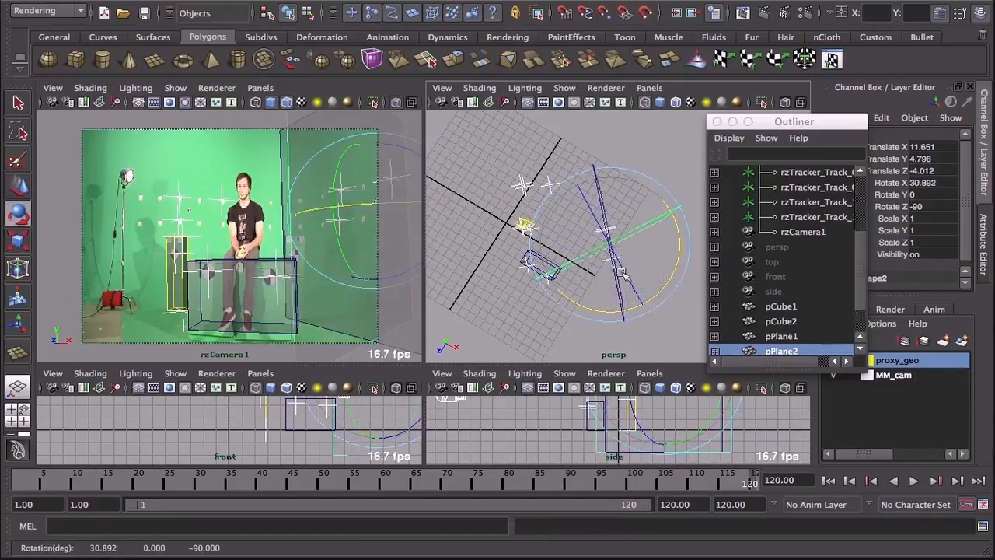
Align the copied plane with the back-wall trackers at about X 0.332, Y 5.07, Z -3.939, rotated to 49.451 in X
{"action": "key", "text": "w"}
{"action": "left_click_drag", "start_coordinate": [609, 246], "coordinate": [546, 189]}
{"action": "key", "text": "space"}
{"action": "left_click_drag", "start_coordinate": [344, 282], "coordinate": [536, 251], "text": "alt"}
{"action": "key", "text": "e"}
{"action": "left_click_drag", "start_coordinate": [397, 301], "coordinate": [374, 283]}
{"action": "key", "text": "w"}
{"action": "left_click_drag", "start_coordinate": [436, 329], "coordinate": [458, 291]}
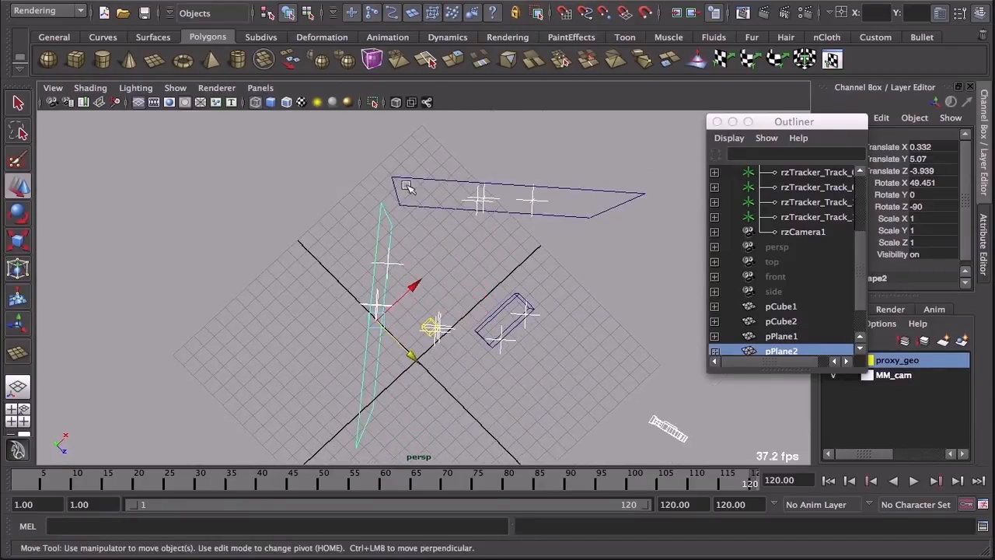
Scrub through the shot in the tracked camera view to check the proxy geometry against the footage
{"action": "key", "text": "space"}
{"action": "key", "text": "space"}
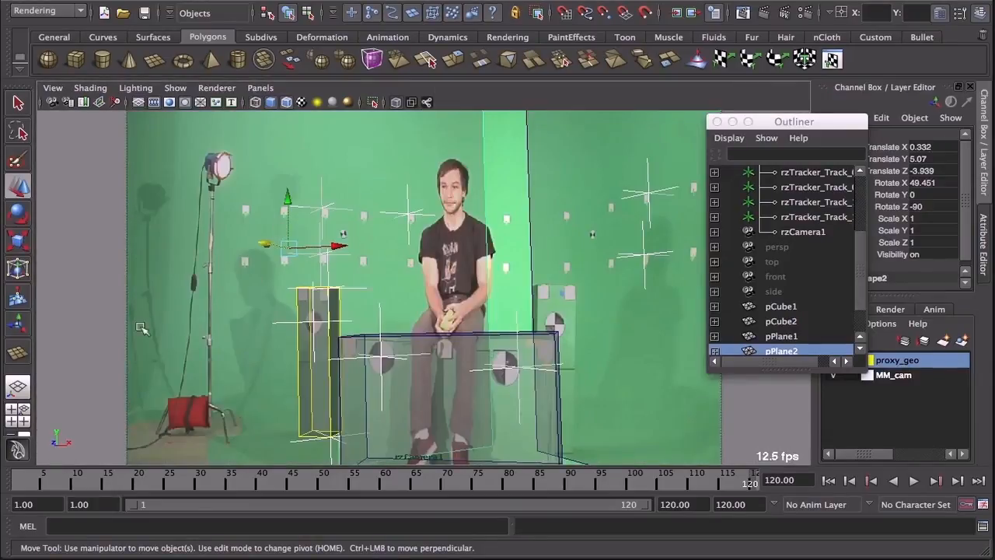
{"action": "left_click_drag", "start_coordinate": [31, 478], "coordinate": [753, 482]}
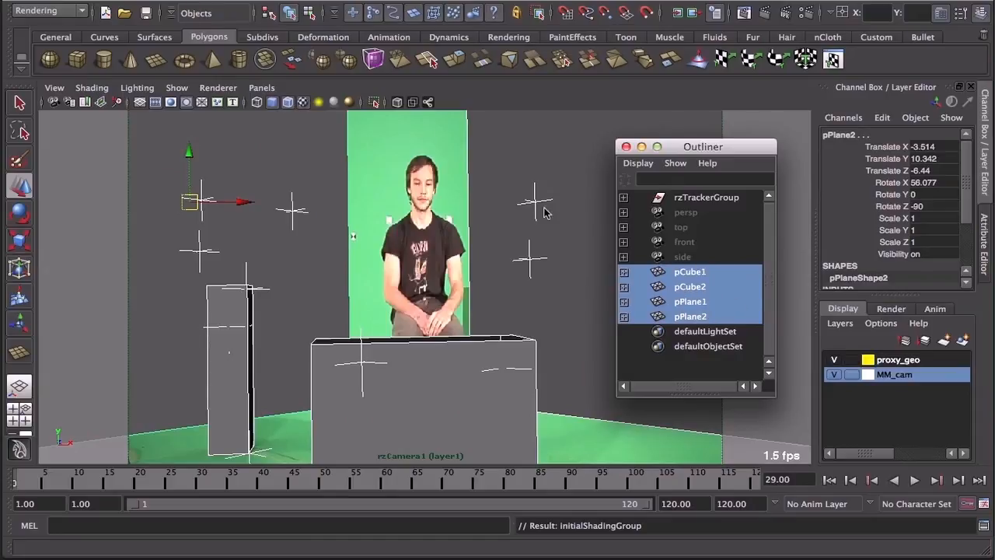
Open the Hypershade and graph the network of the checker-textured lambert2 material
{"action": "left_click", "coordinate": [310, 0]}
{"action": "mouse_move", "coordinate": [308, 5]}
{"action": "left_click", "coordinate": [520, 37]}
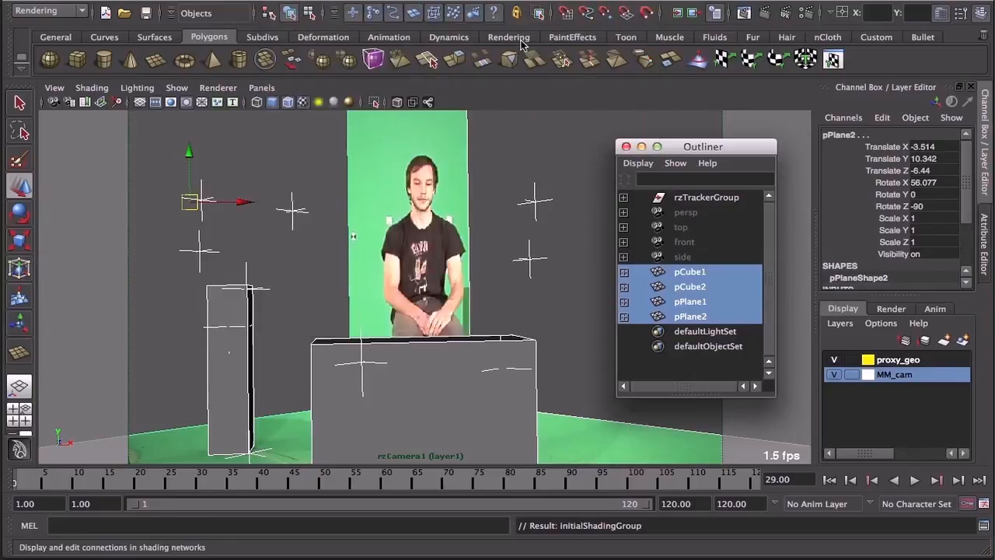
{"action": "left_click_drag", "start_coordinate": [433, 85], "coordinate": [394, 111]}
{"action": "right_click_drag", "start_coordinate": [463, 204], "coordinate": [466, 239]}
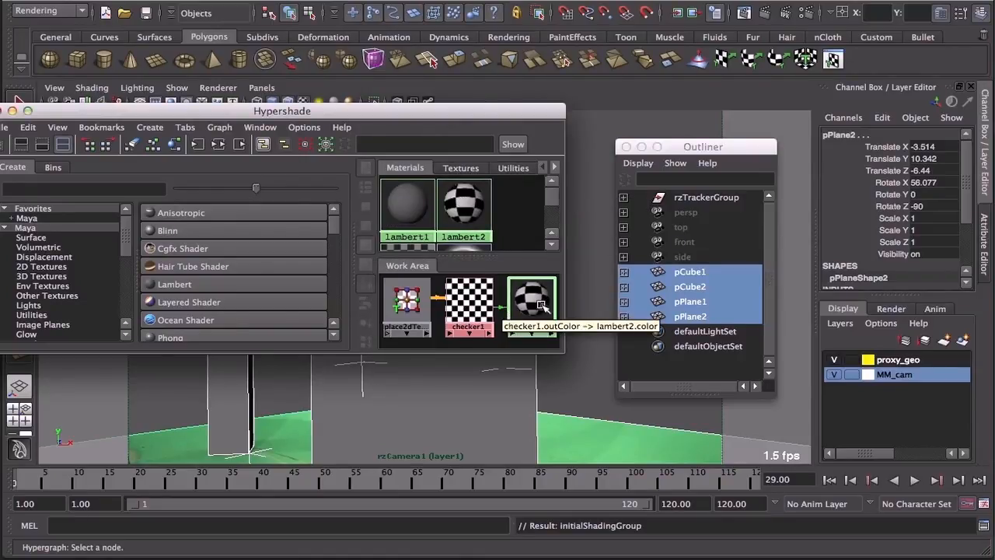
Assign the lambert2 checker material to the selected cubes and planes, and close the Hypershade
{"action": "left_click_drag", "start_coordinate": [335, 112], "coordinate": [347, 176]}
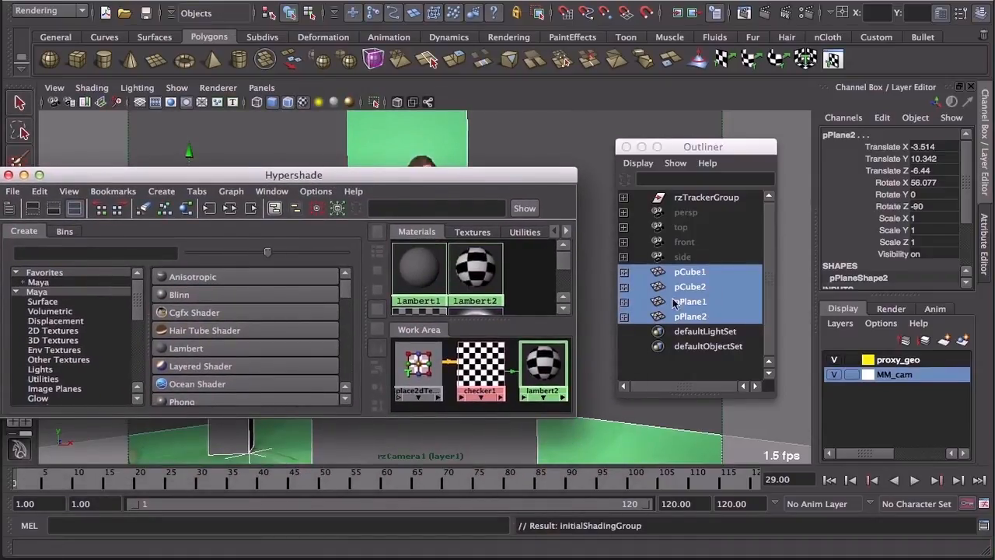
{"action": "right_click_drag", "start_coordinate": [472, 268], "coordinate": [445, 233]}
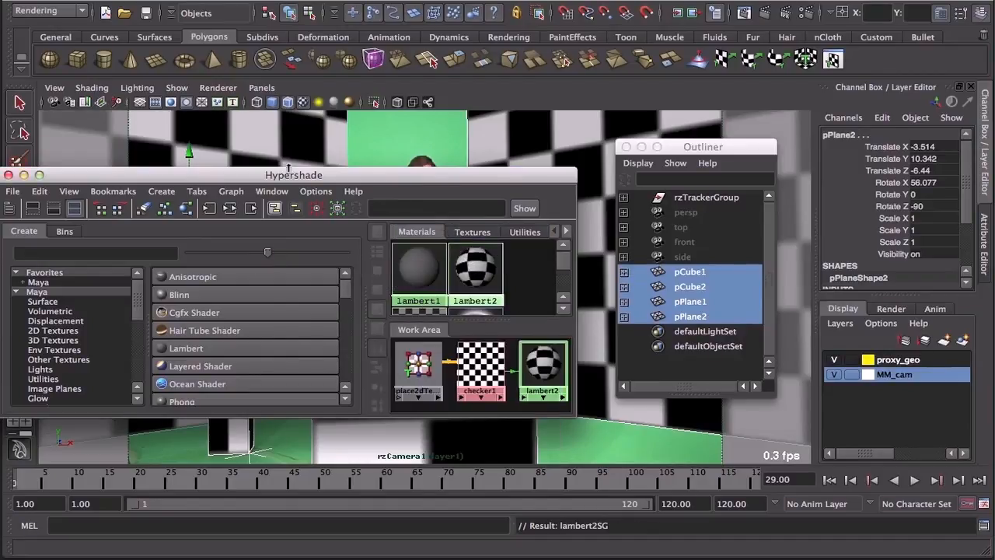
{"action": "left_click", "coordinate": [8, 175]}
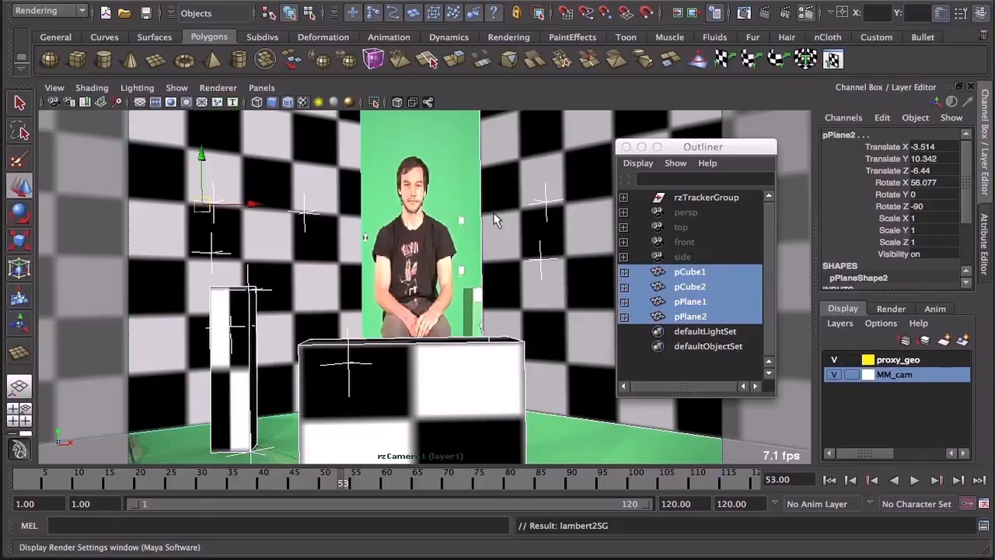
Open the render settings, show the render layers and examine the Maya Software quality settings for layer1
{"action": "left_click", "coordinate": [808, 14]}
{"action": "left_click_drag", "start_coordinate": [880, 24], "coordinate": [456, 16]}
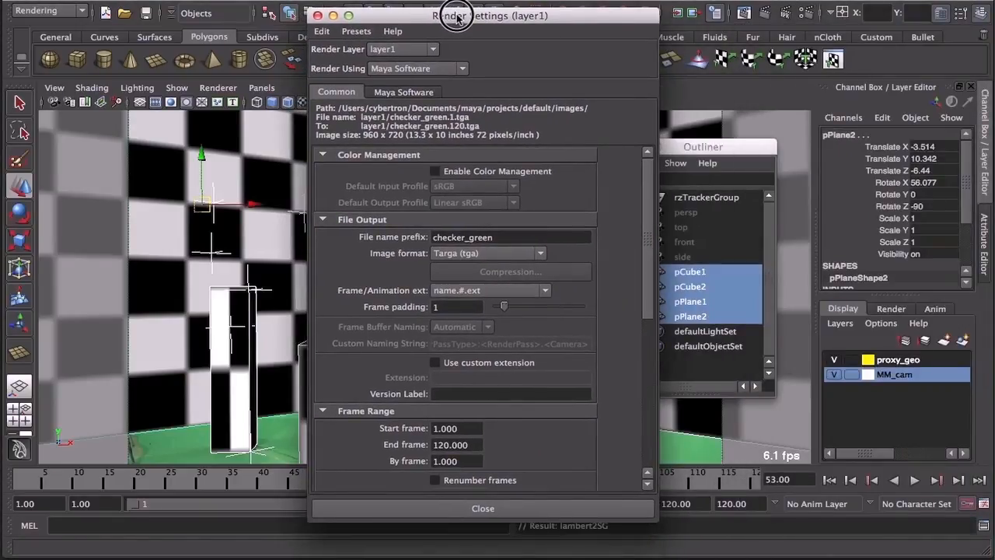
{"action": "left_click", "coordinate": [894, 310]}
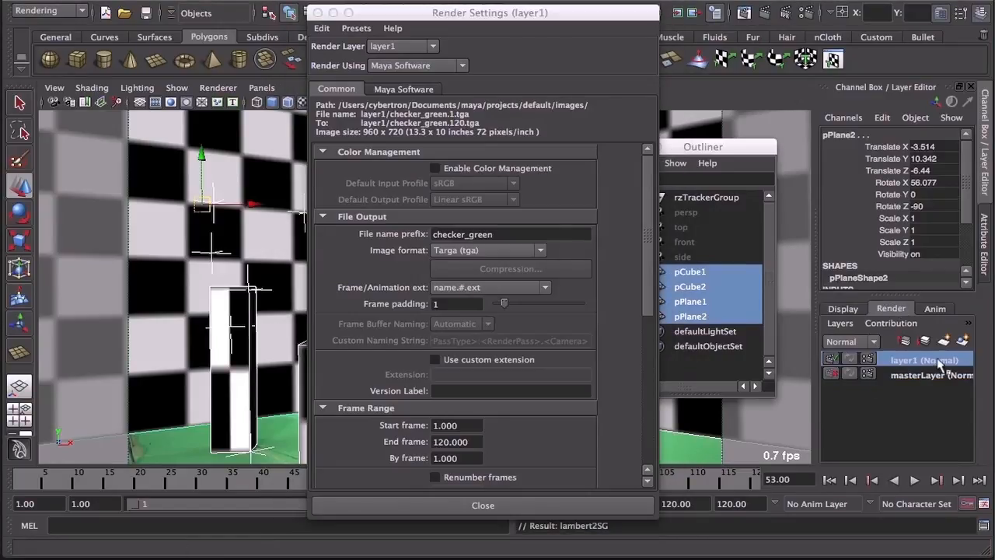
{"action": "left_click", "coordinate": [403, 88]}
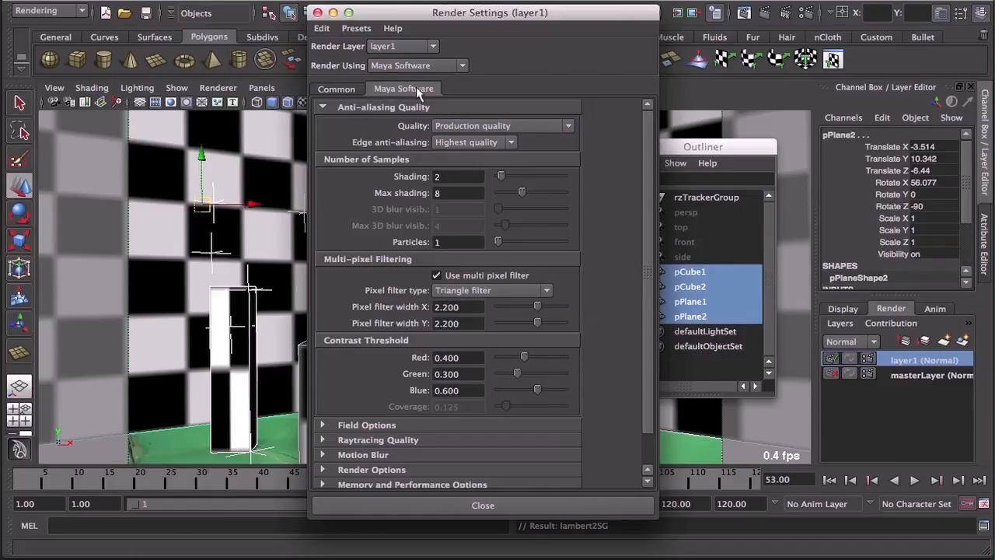
Set the frame padding to 4, review the frame range, renderable camera and image size, and close the render settings
{"action": "left_click", "coordinate": [334, 89]}
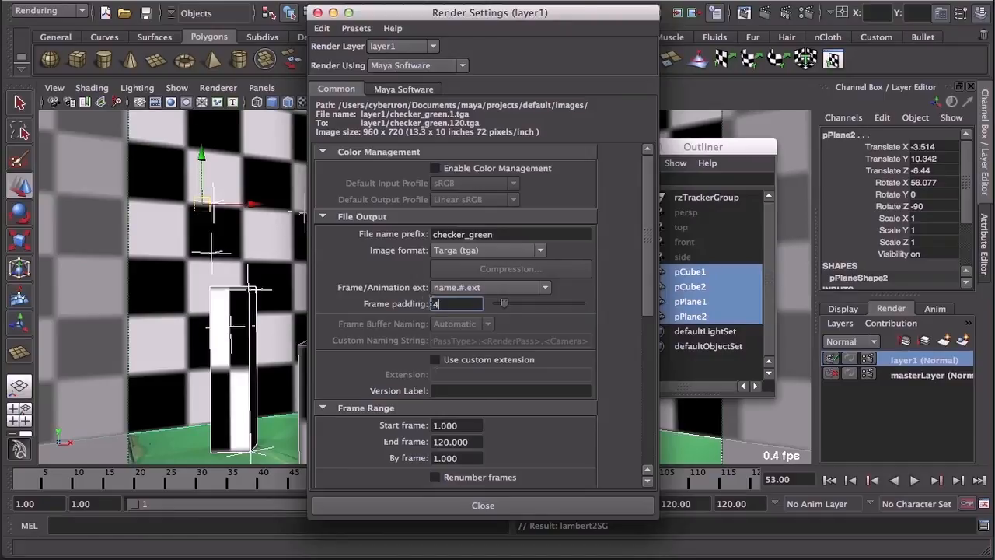
{"action": "left_click_drag", "start_coordinate": [645, 276], "coordinate": [645, 329]}
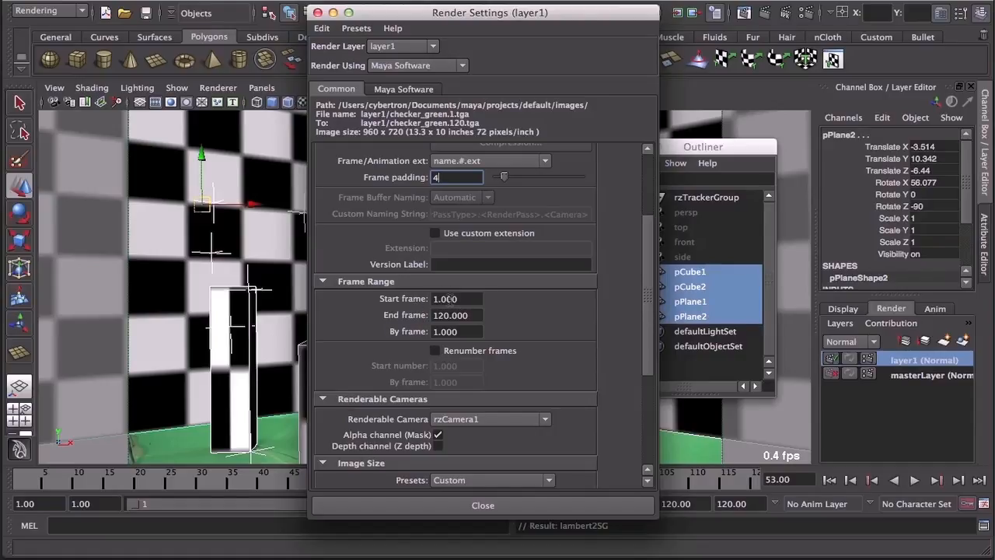
{"action": "left_click_drag", "start_coordinate": [650, 365], "coordinate": [646, 399]}
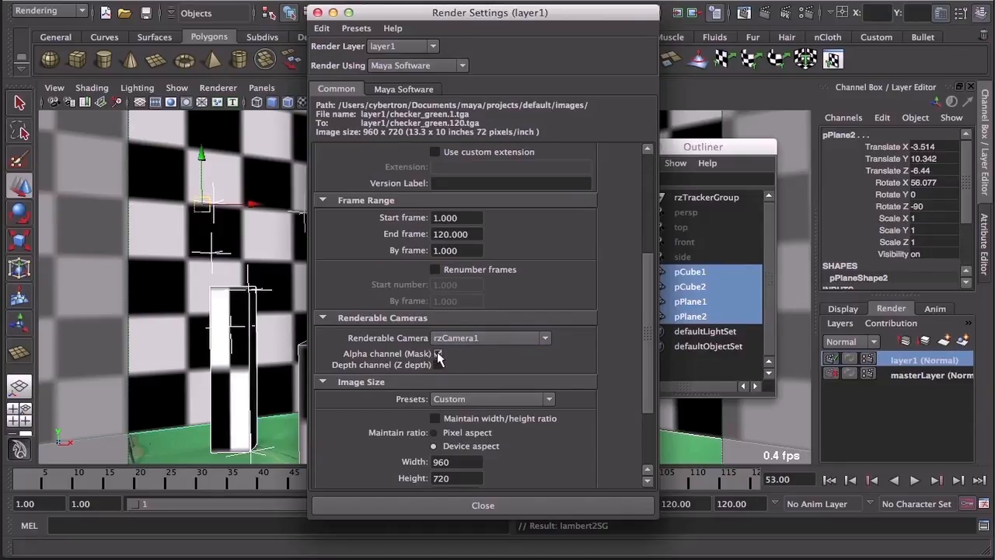
{"action": "left_click_drag", "start_coordinate": [646, 376], "coordinate": [646, 457]}
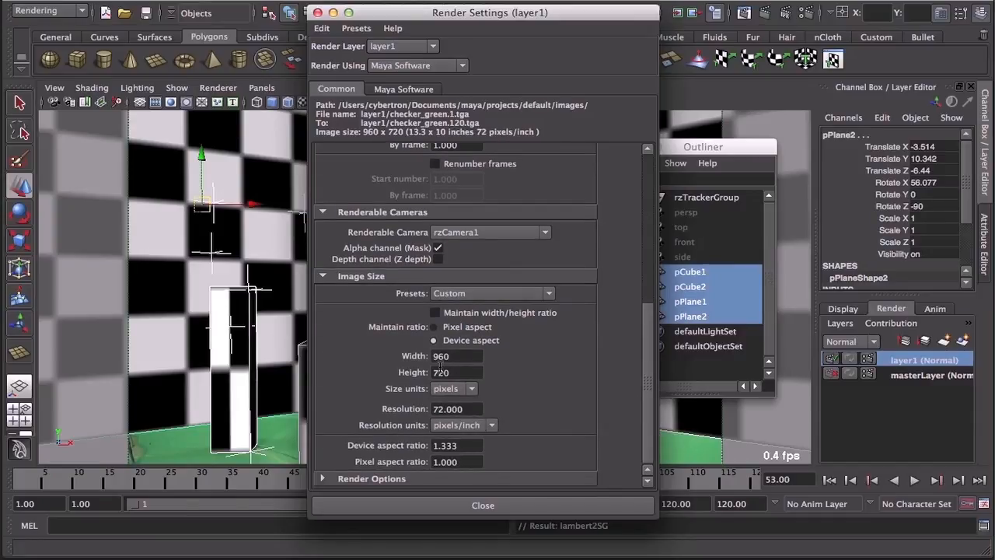
{"action": "left_click", "coordinate": [483, 504]}
{"action": "left_click", "coordinate": [558, 0]}
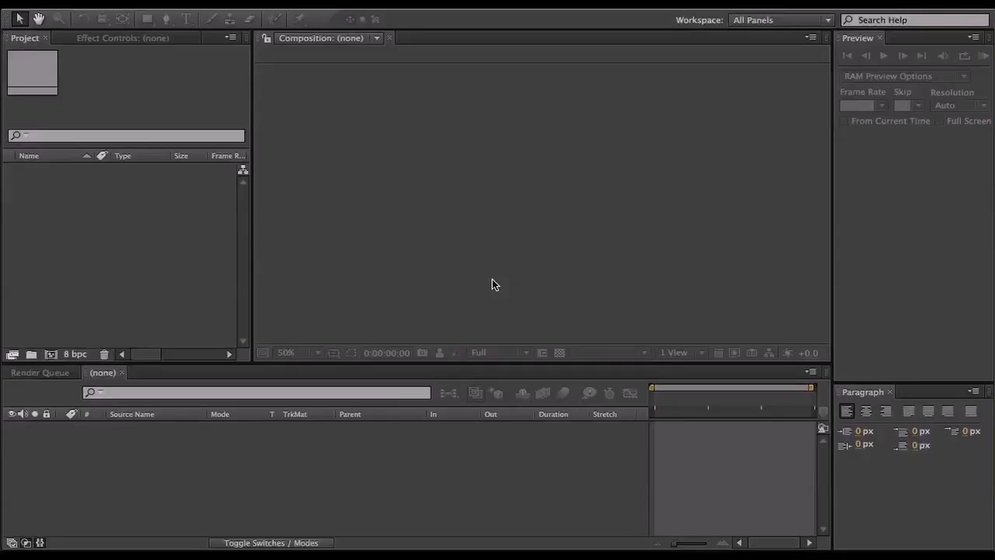
In After Effects, import the green JPEG sequence from the green folder and create a composition from it
{"action": "right_click", "coordinate": [147, 196]}
{"action": "mouse_move", "coordinate": [285, 250]}
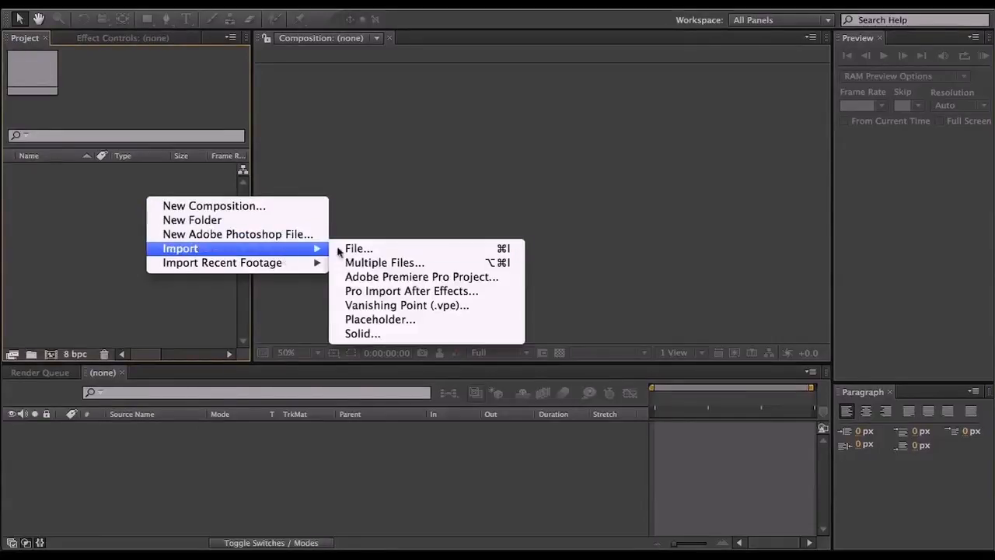
{"action": "left_click", "coordinate": [367, 248]}
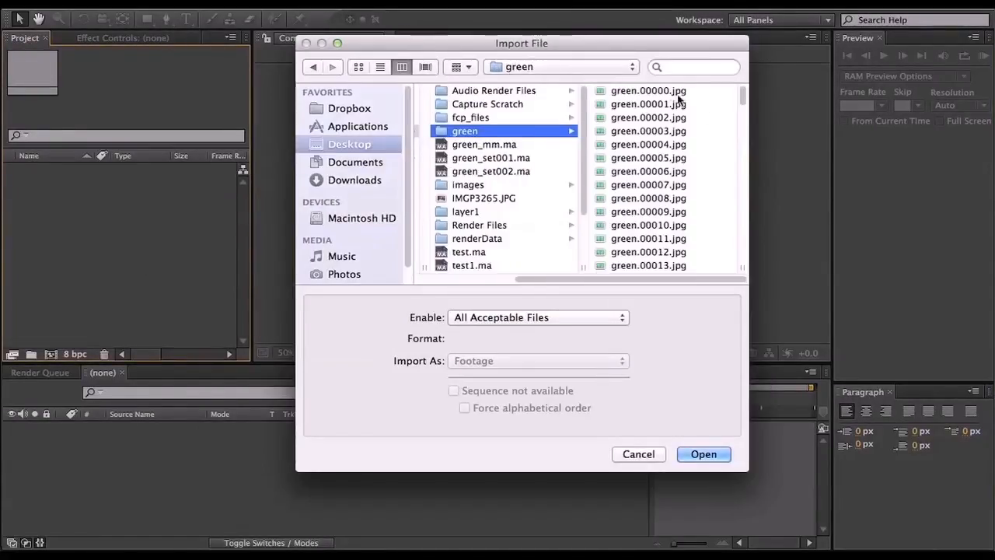
{"action": "key", "text": "Right"}
{"action": "key", "text": "Return"}
{"action": "left_click_drag", "start_coordinate": [19, 172], "coordinate": [49, 356]}
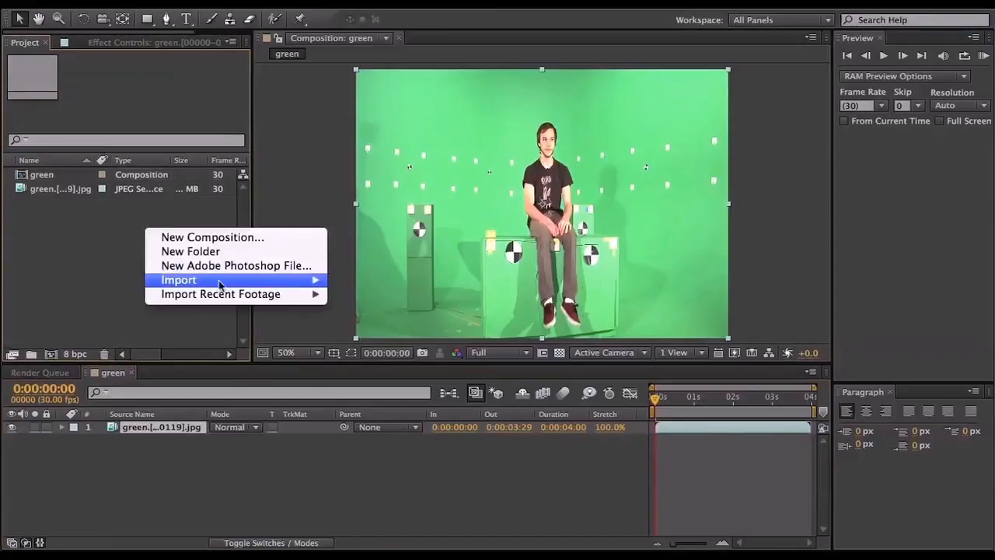
Import the checker_green Targa sequence from the layer1 folder with premultiplied alpha matted with black, and place it above the green footage
{"action": "mouse_move", "coordinate": [214, 281]}
{"action": "left_click", "coordinate": [356, 282]}
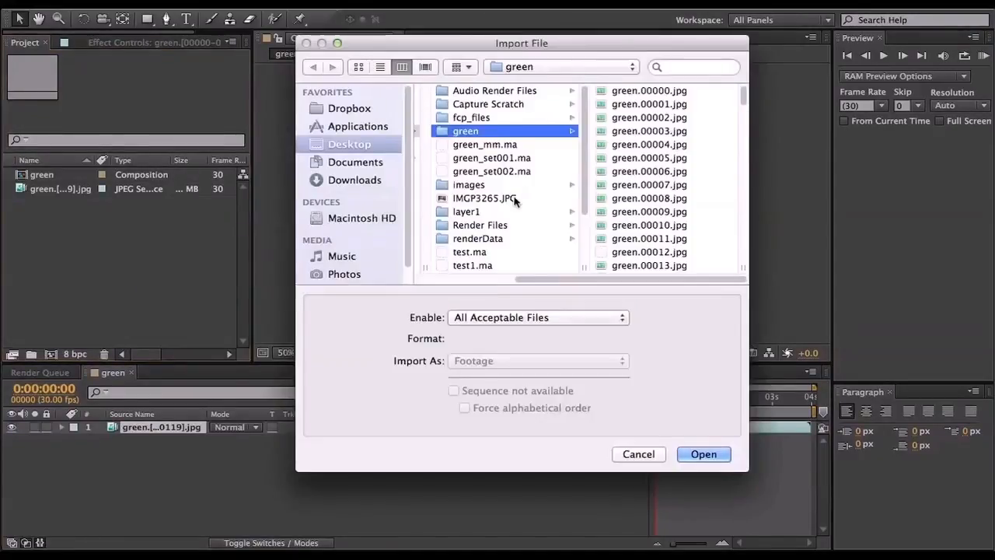
{"action": "left_click", "coordinate": [474, 213]}
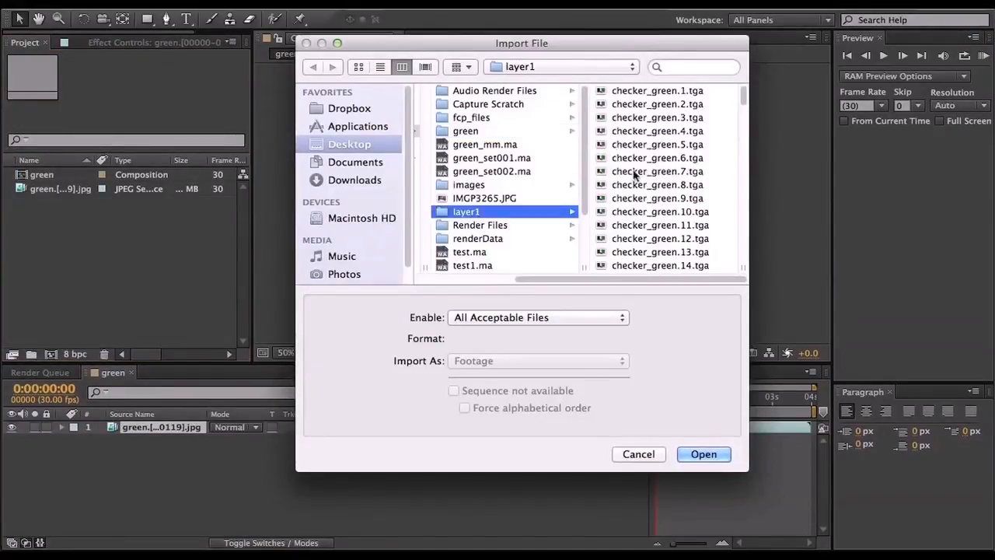
{"action": "left_click", "coordinate": [653, 92]}
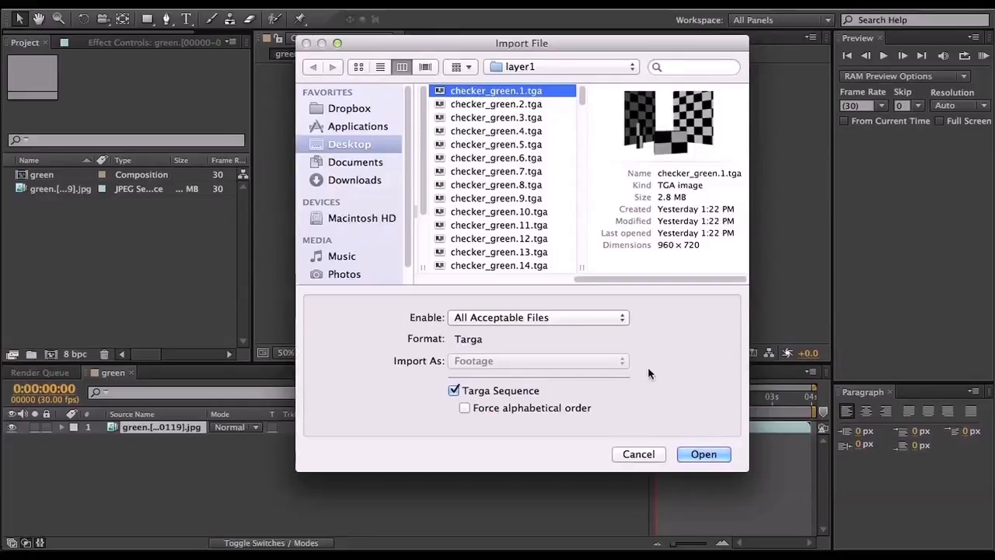
{"action": "left_click", "coordinate": [696, 454]}
{"action": "left_click_drag", "start_coordinate": [470, 212], "coordinate": [506, 169]}
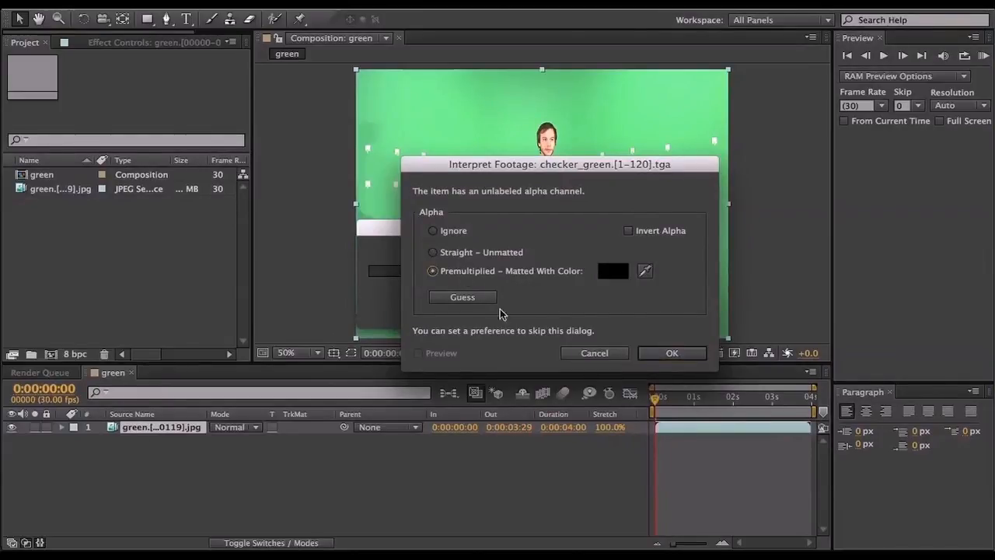
{"action": "left_click", "coordinate": [672, 353]}
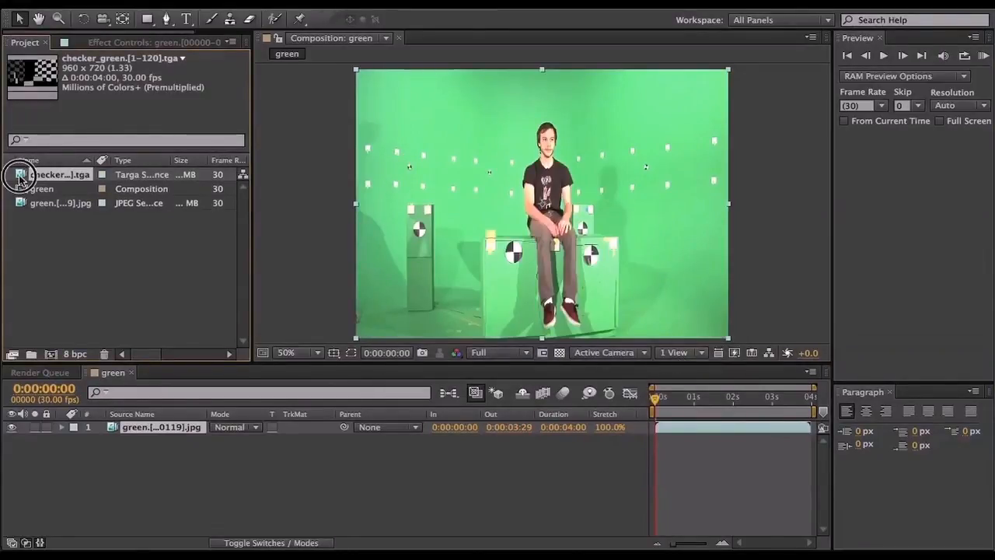
{"action": "left_click_drag", "start_coordinate": [451, 225], "coordinate": [550, 210]}
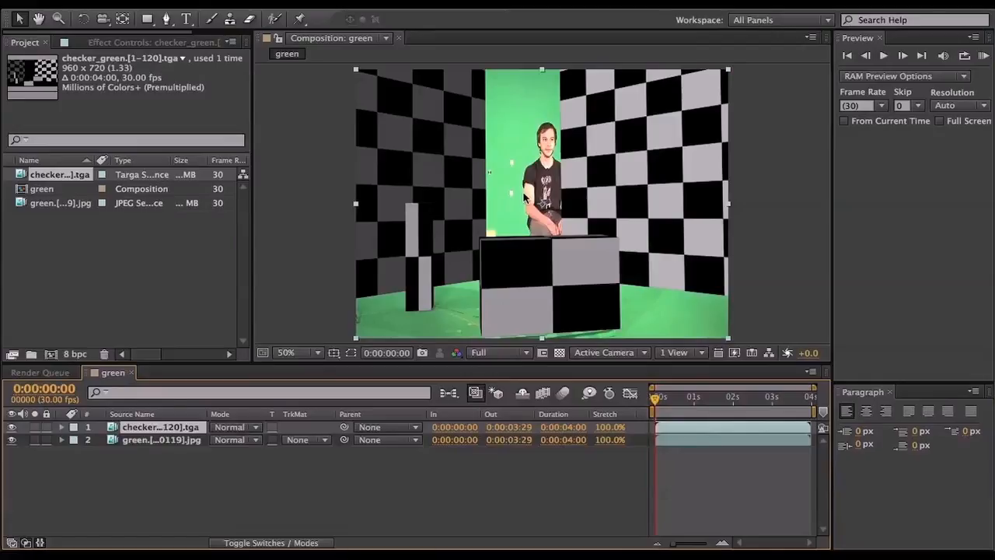
Set the checker layer's opacity to 40% and run a RAM preview of the composition
{"action": "left_click", "coordinate": [61, 427]}
{"action": "left_click", "coordinate": [76, 439]}
{"action": "left_click", "coordinate": [223, 503]}
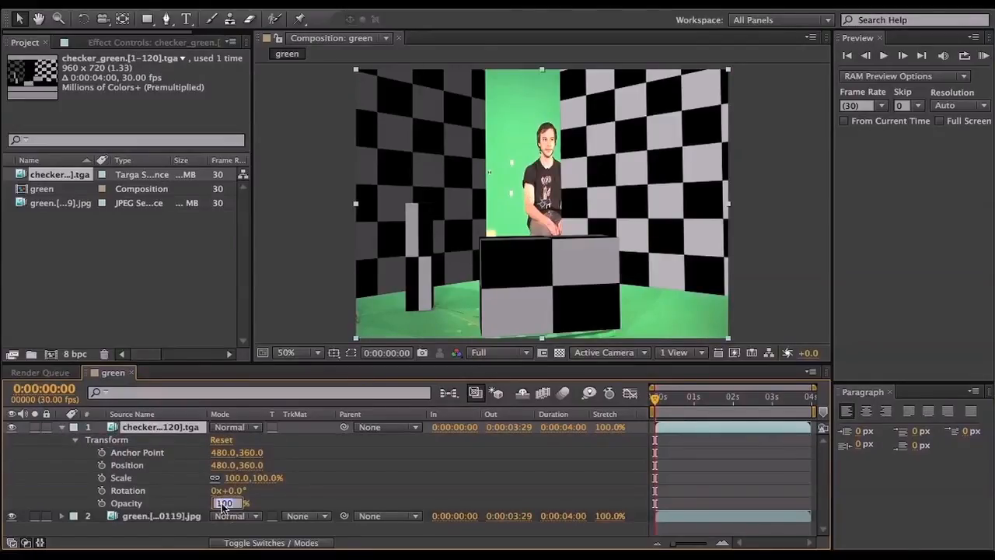
{"action": "type", "text": "30"}
{"action": "key", "text": "Return"}
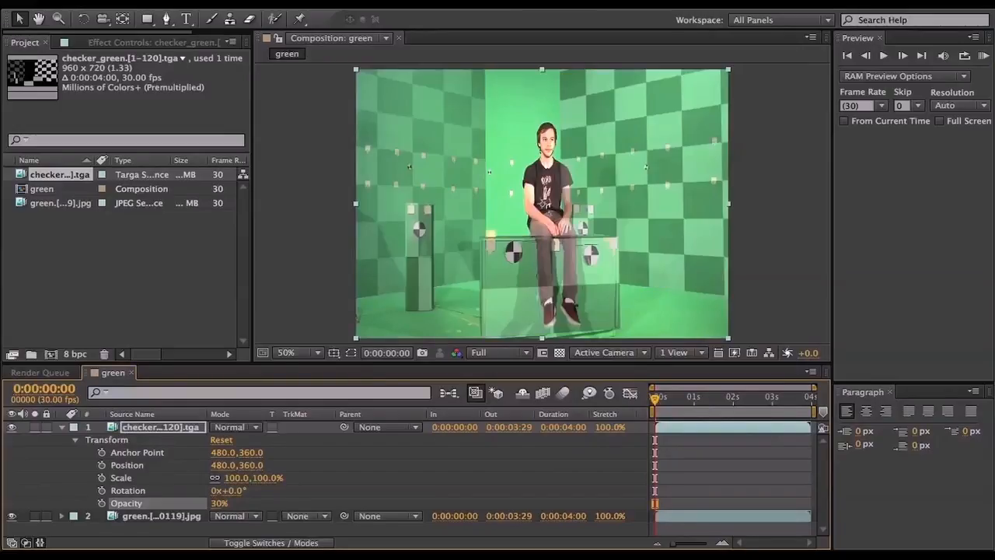
{"action": "type", "text": "40"}
{"action": "key", "text": "Return"}
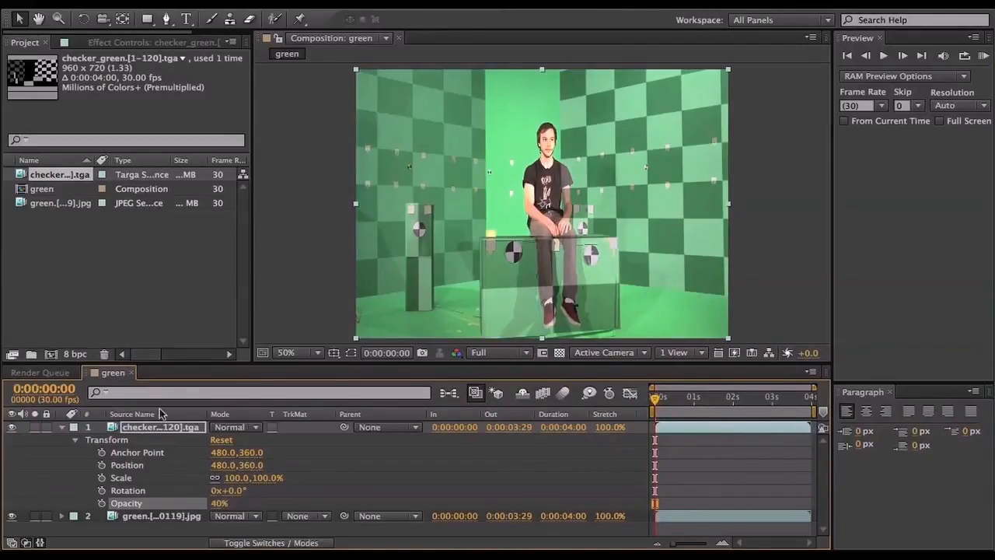
{"action": "left_click", "coordinate": [984, 58]}
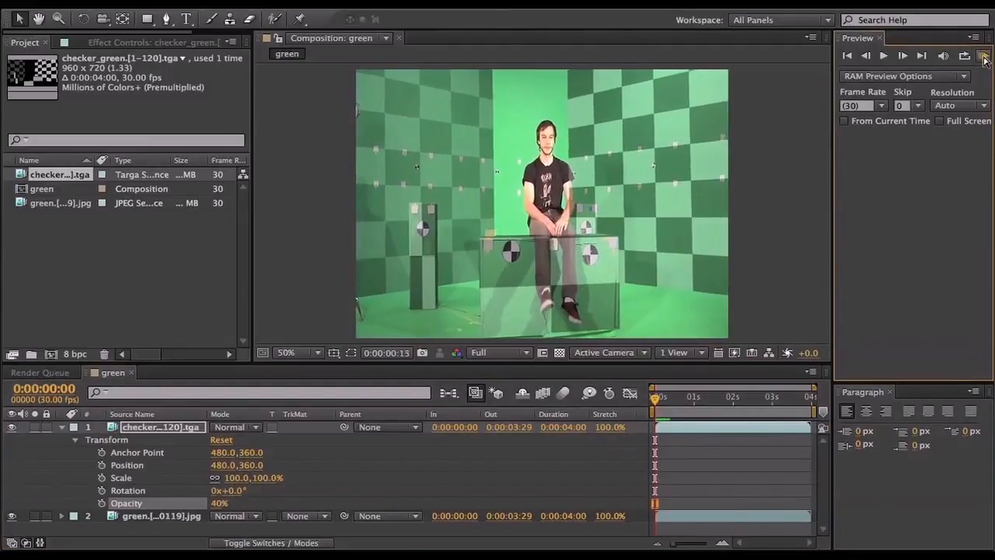